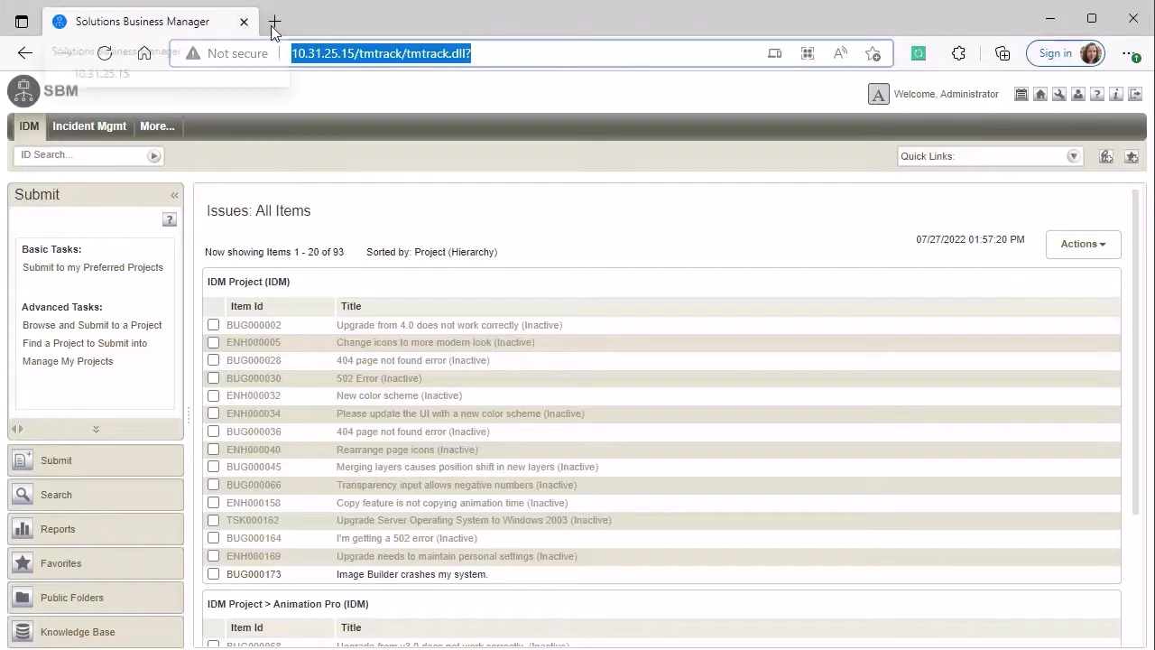
text(http://10.31.25.15/tmtrack/tmtrack.dll?)
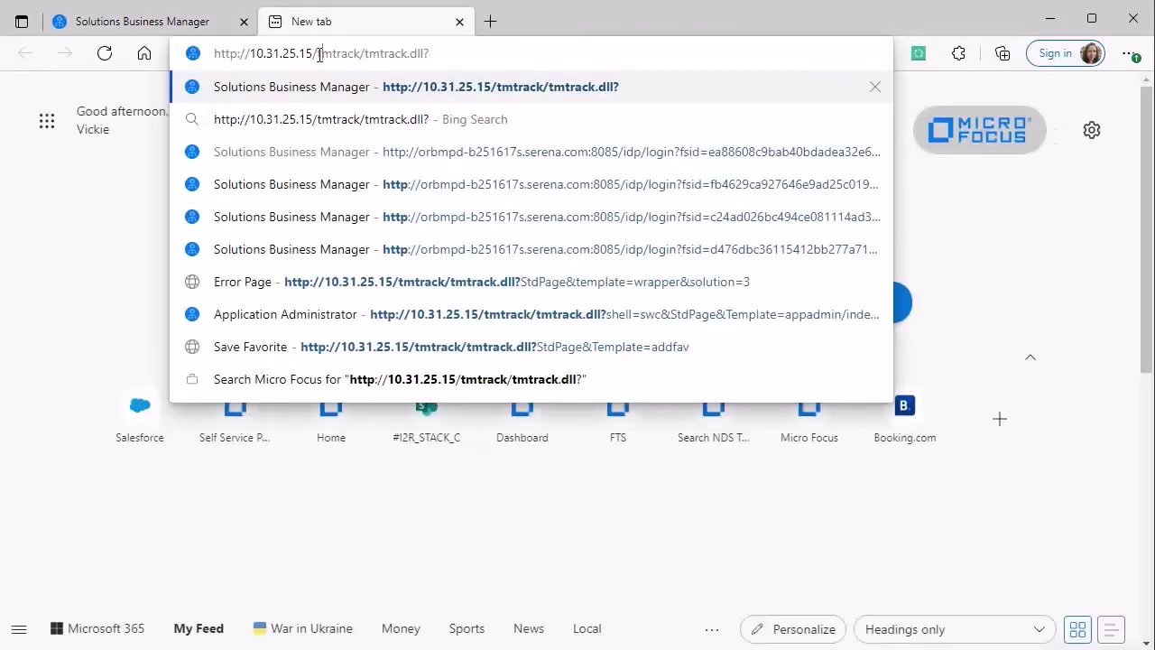
drag(318, 54, 560, 56)
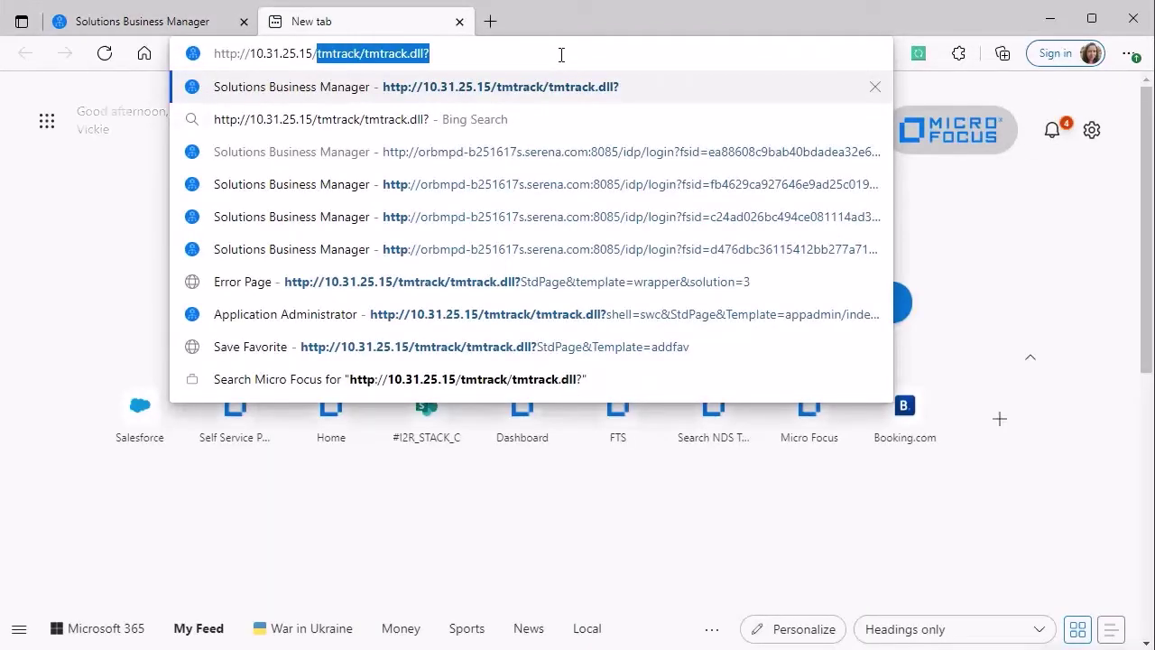
text(wrok)
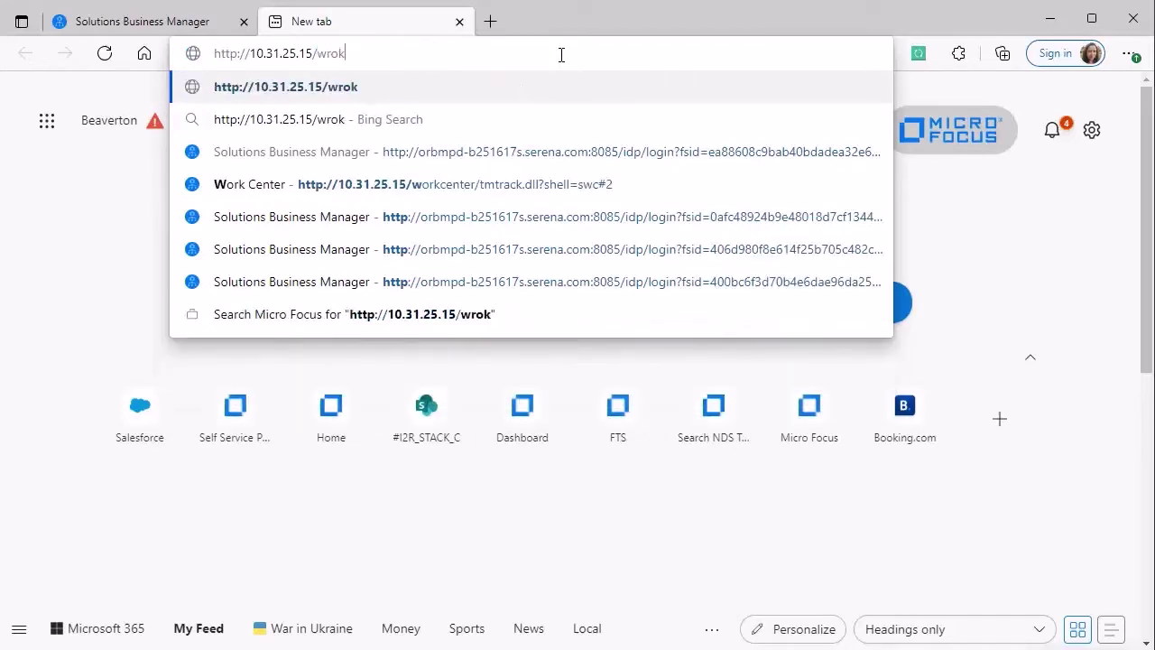
key(BackSpace)
key(BackSpace)
key(BackSpace)
text(orkcenter)
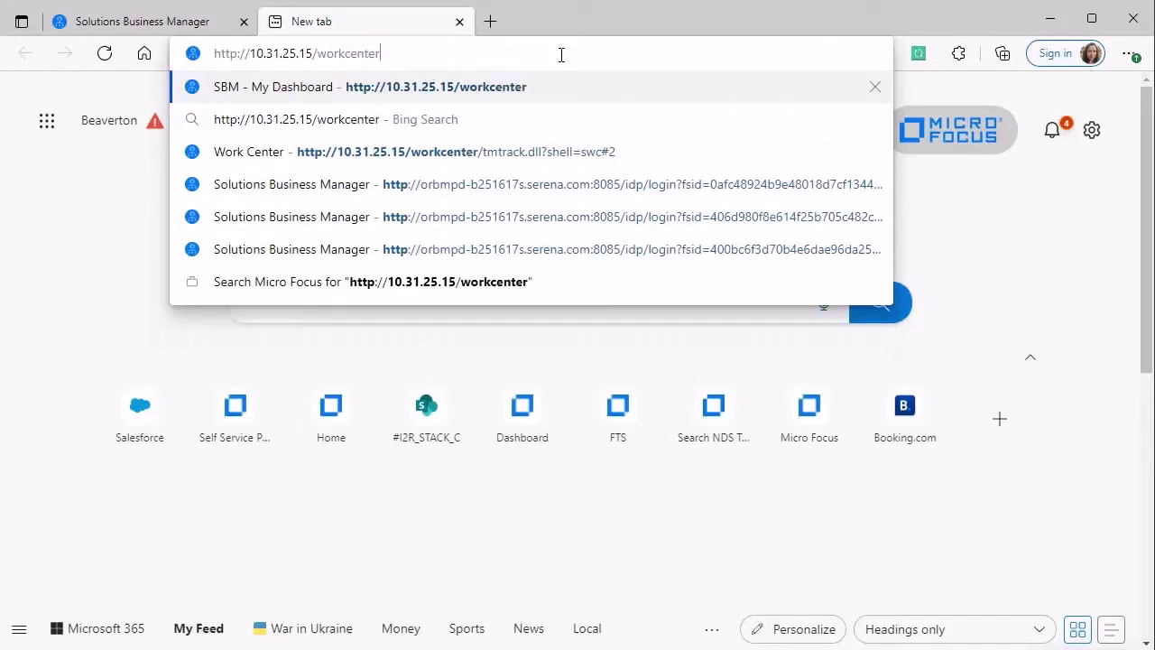
key(Return)
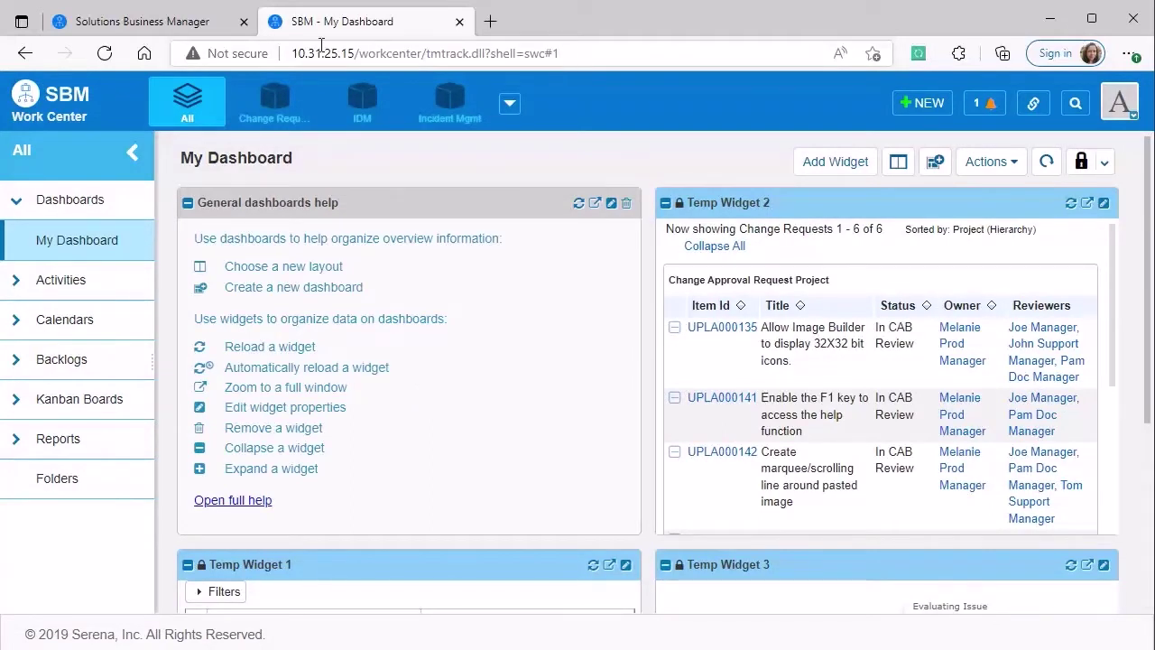
Check the additional applications in the classic SBM interface, and mark Time Off as a favorite application in Work Center
click(225, 32)
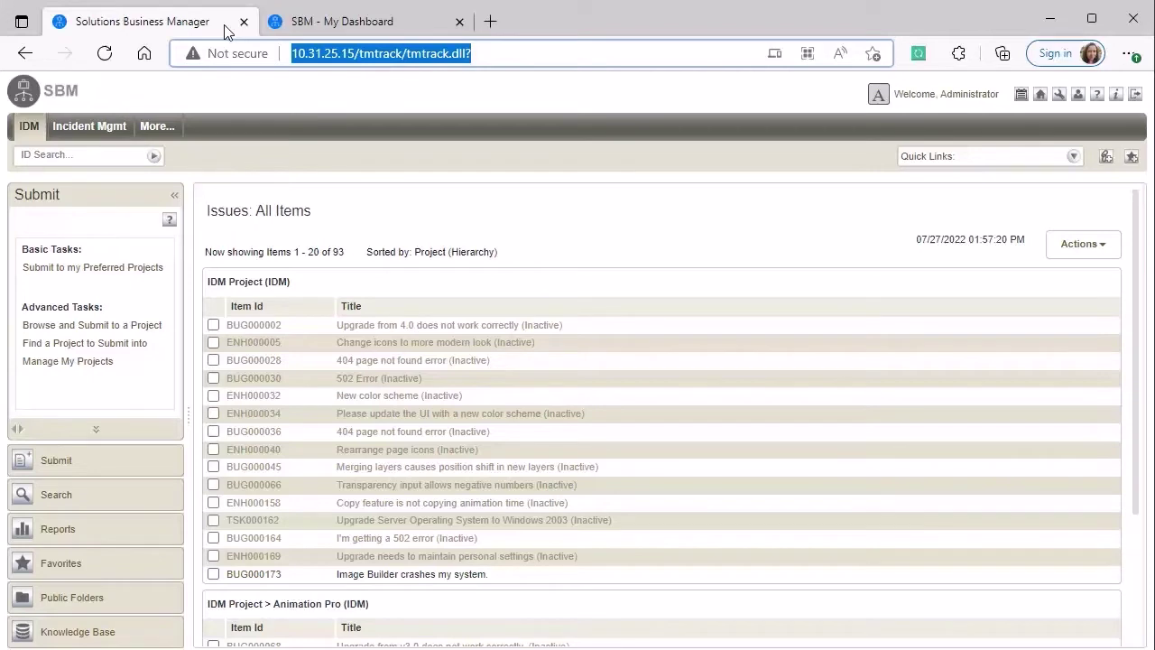
click(154, 131)
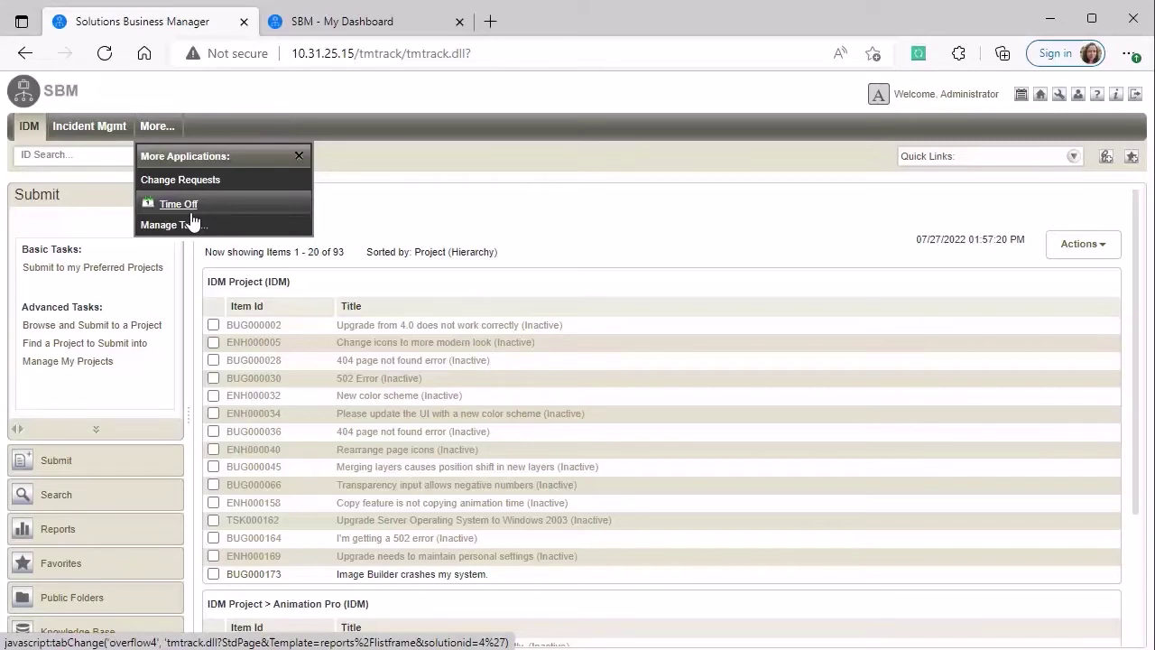
click(428, 29)
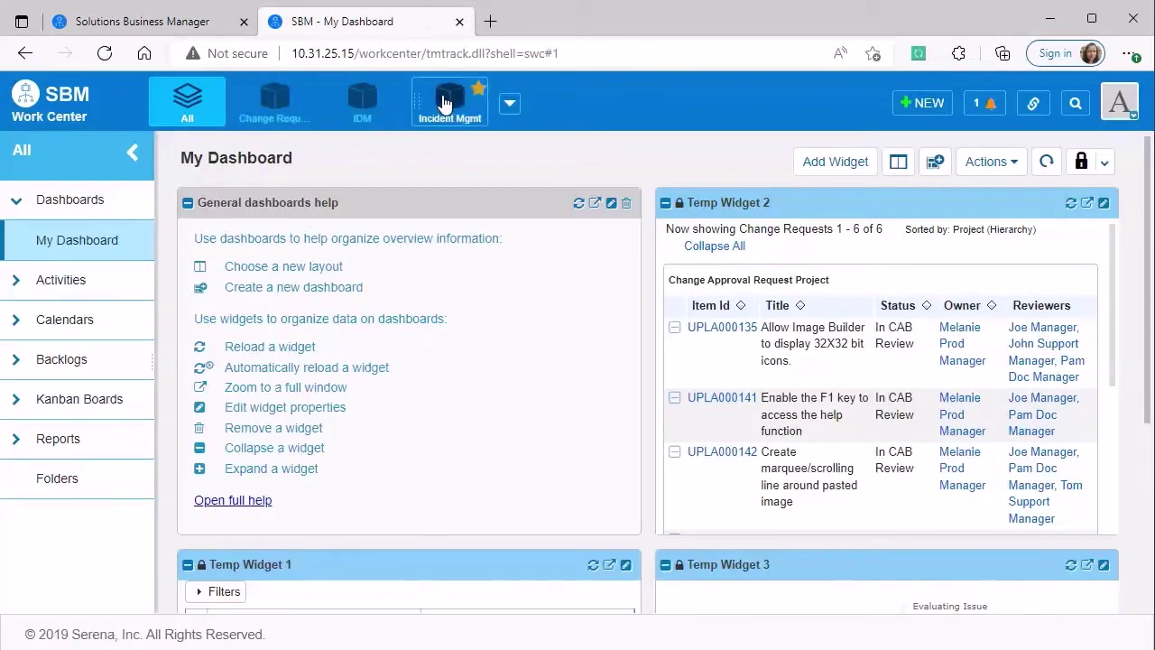
click(511, 105)
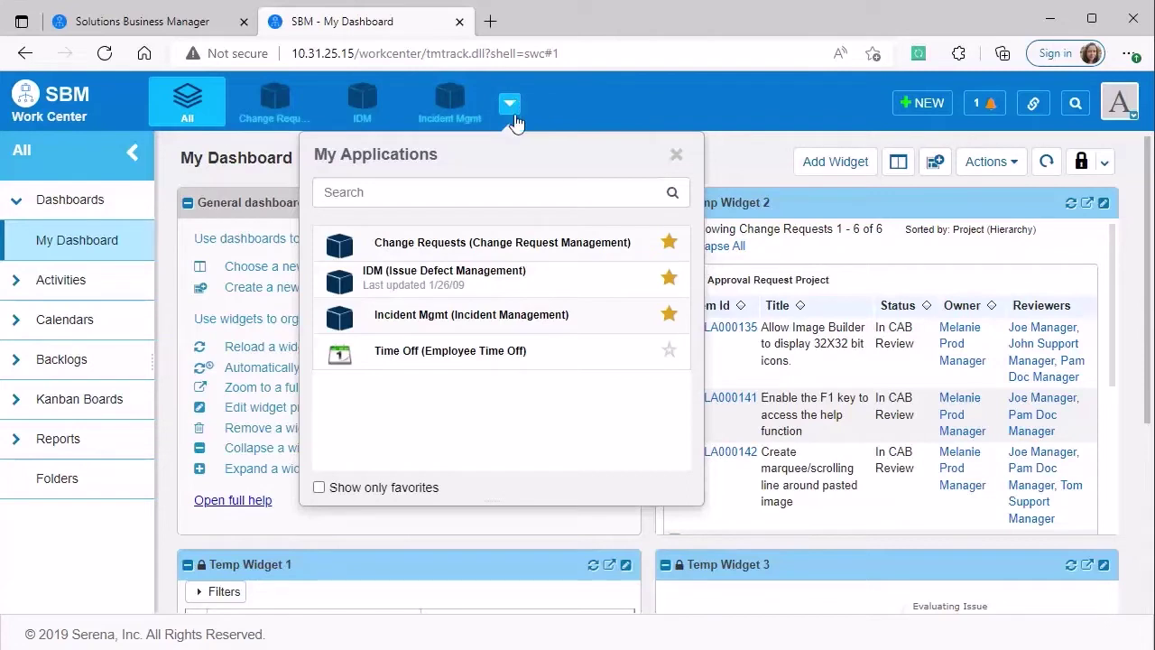
click(668, 351)
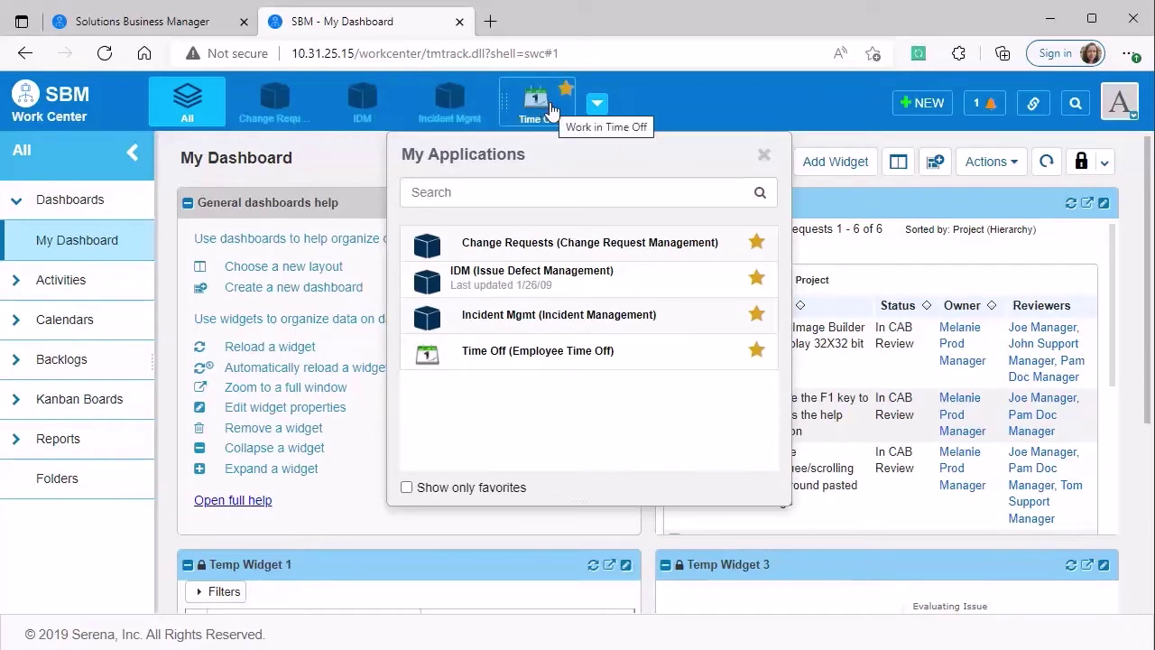
mouse_move(504, 104)
mouse_down()
mouse_move(327, 100)
mouse_move(503, 105)
mouse_up()
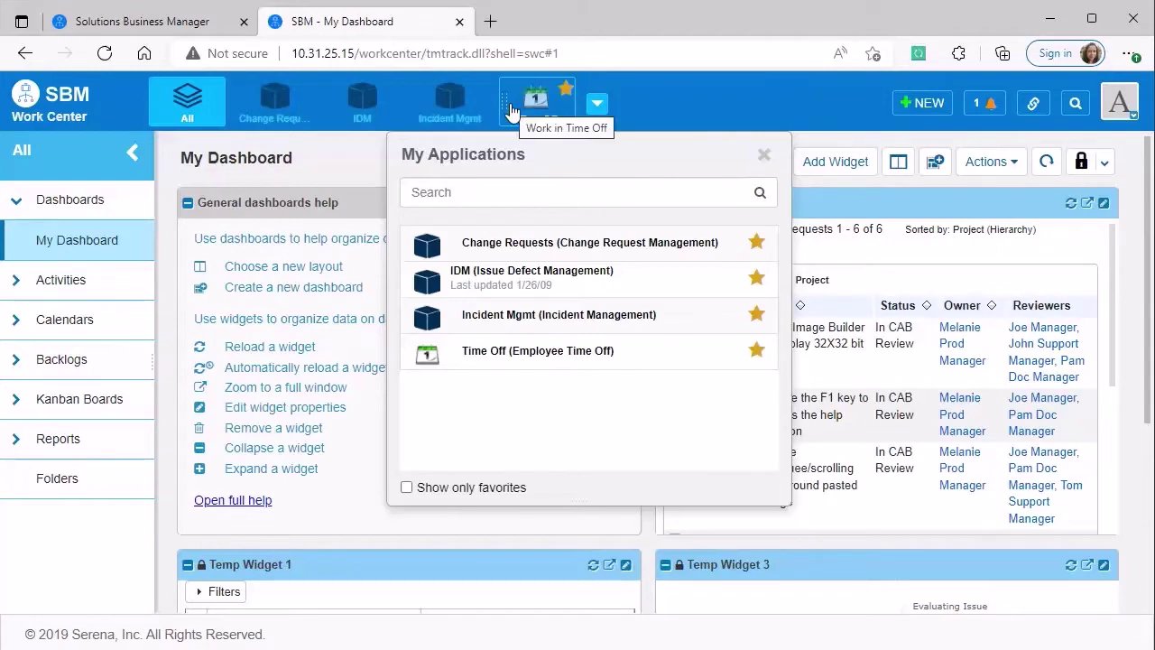
click(764, 155)
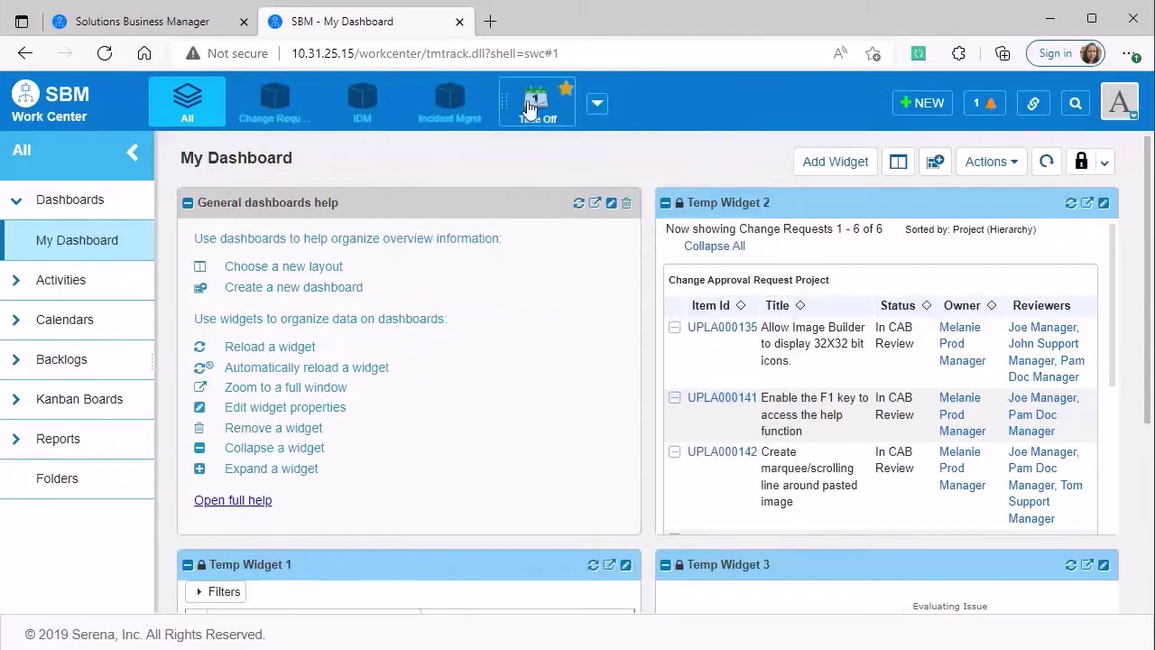
In the classic SBM interface, view the preferred projects for submitting and expand IDM Project in the submit tree
click(225, 27)
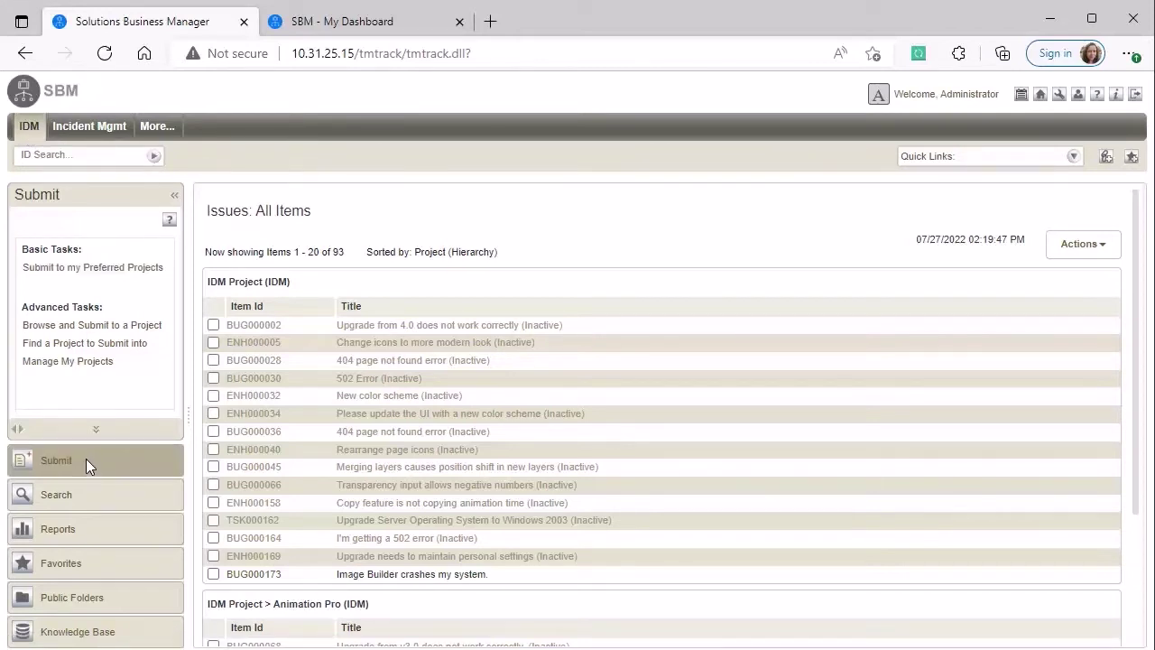
click(41, 278)
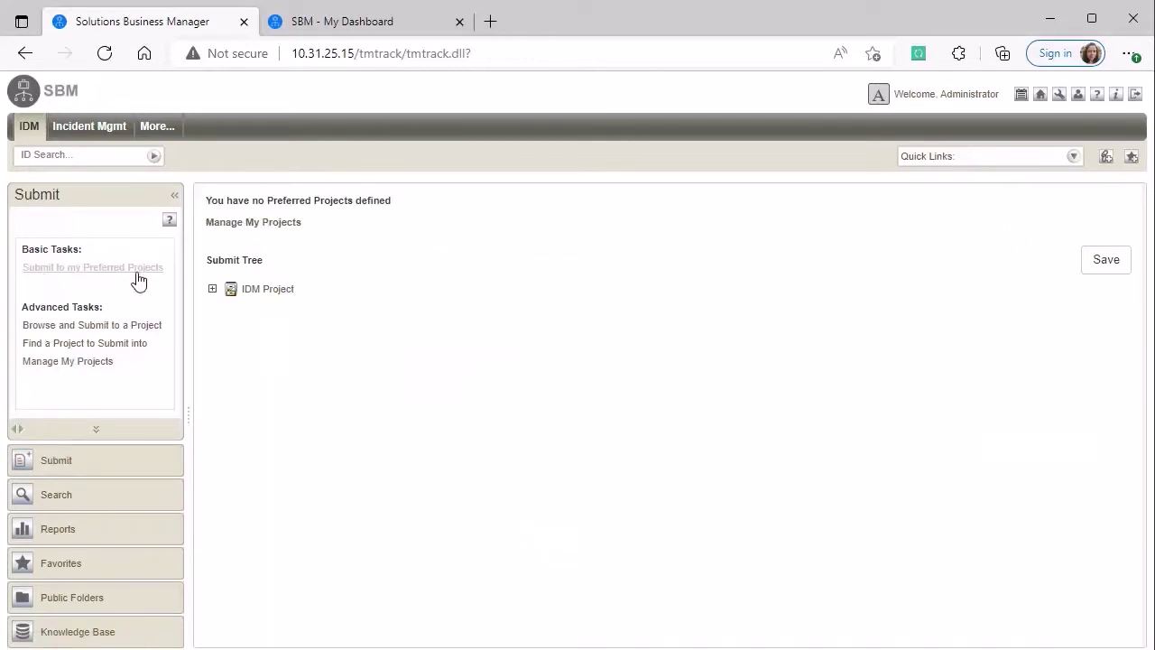
click(213, 289)
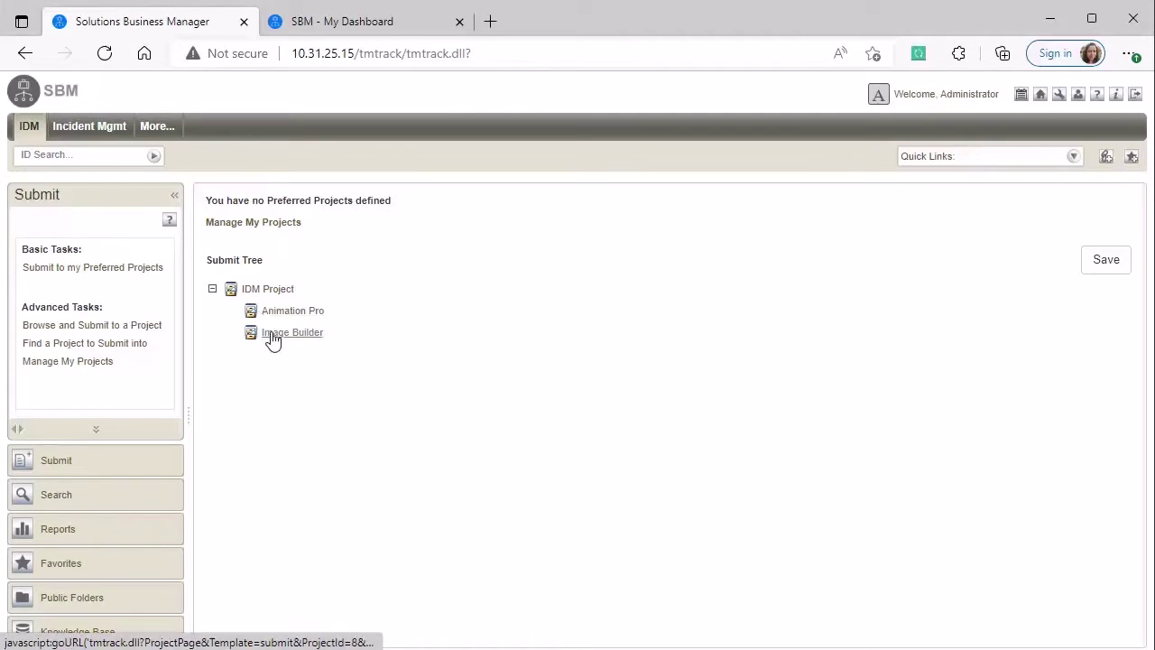
In Work Center, browse all projects available for a new work item and expand IDM Project under Issue Defect Management
click(425, 28)
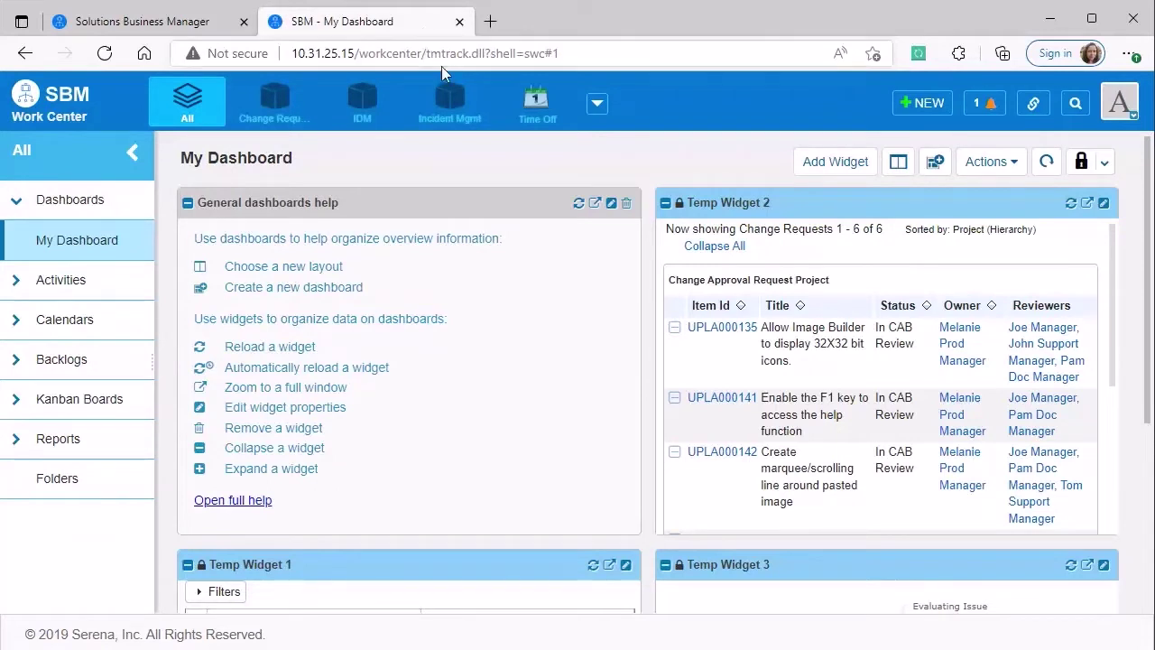
click(922, 106)
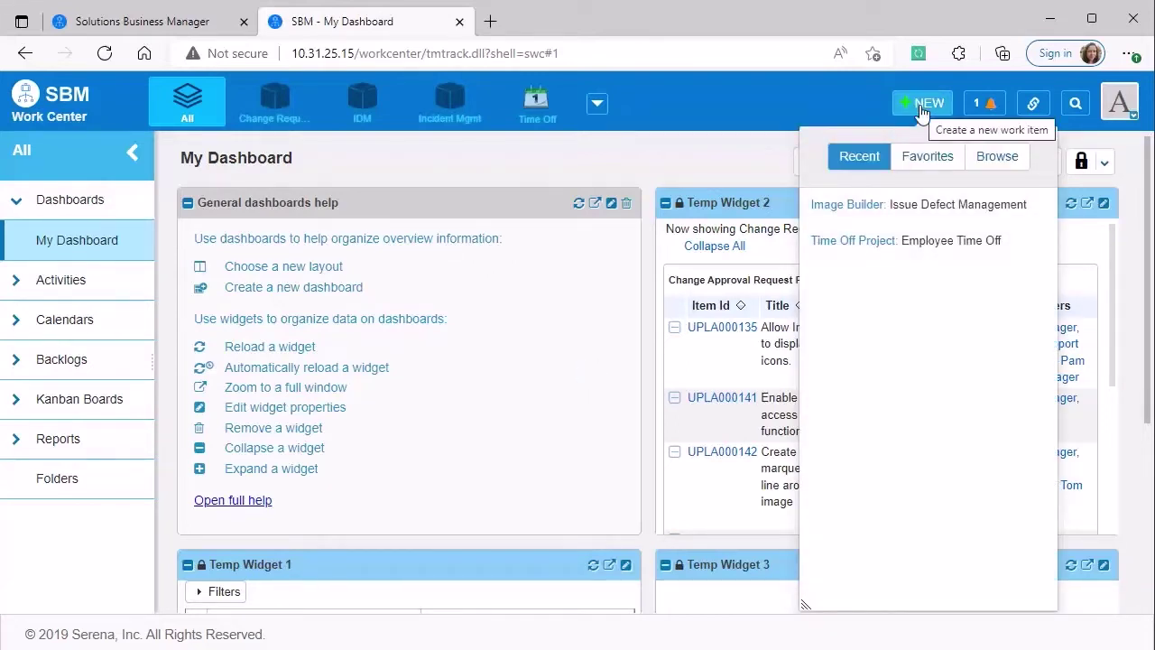
click(997, 158)
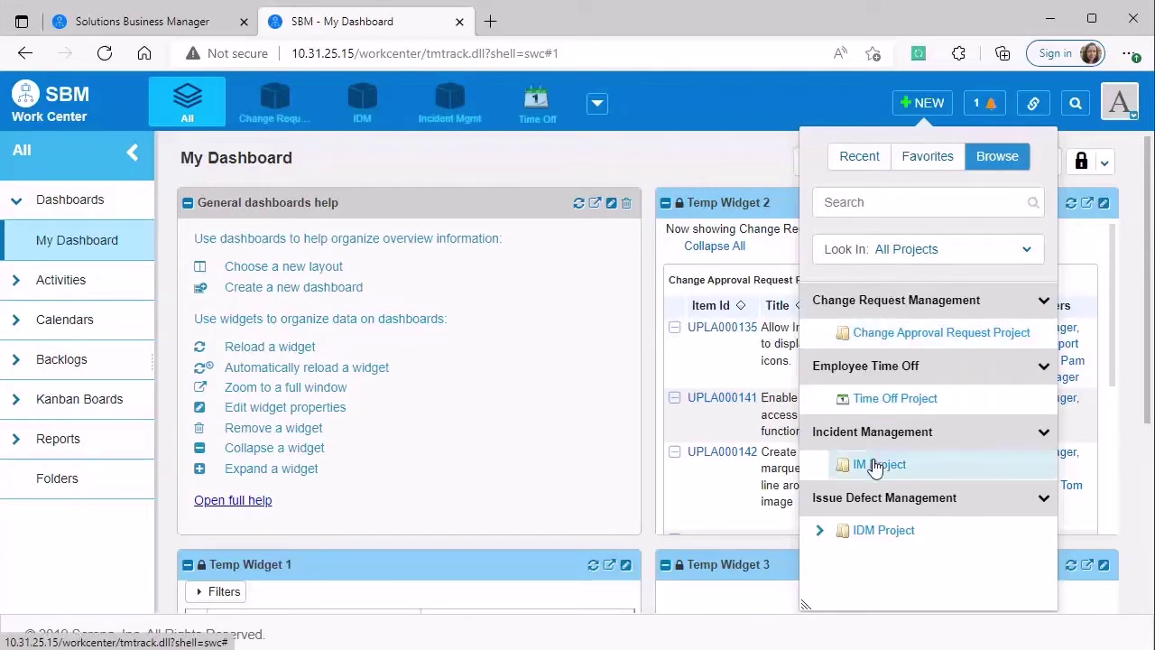
click(820, 531)
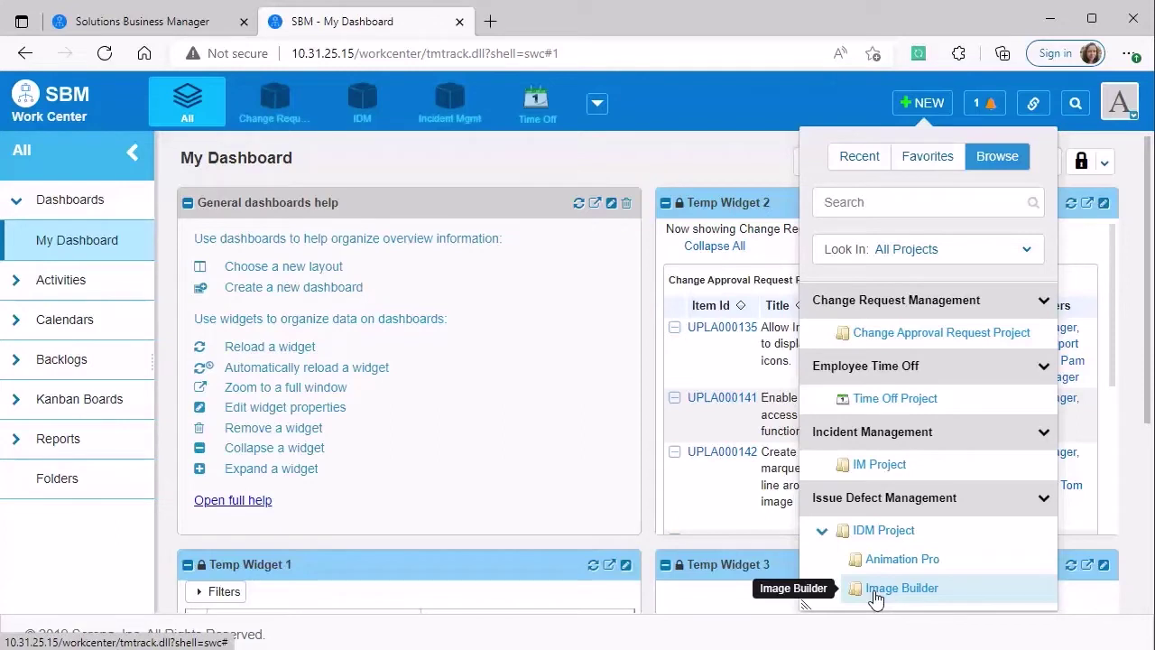
Add the recently used Image Builder project to the favorites for new work items and view the favorites list
click(856, 164)
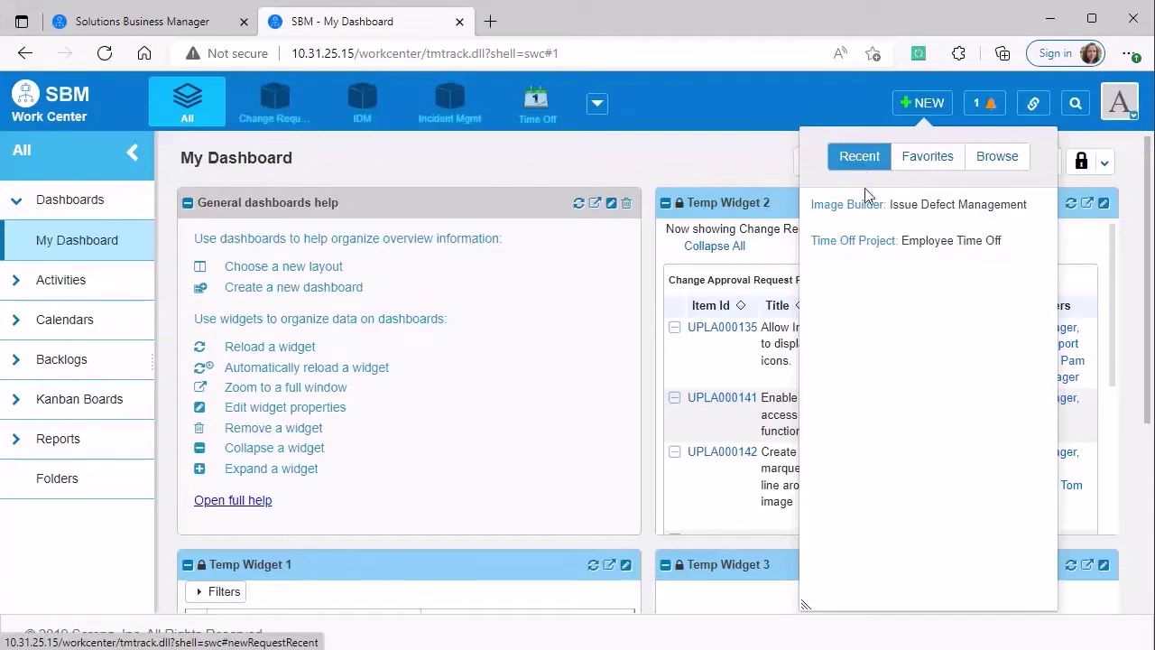
mouse_move(813, 204)
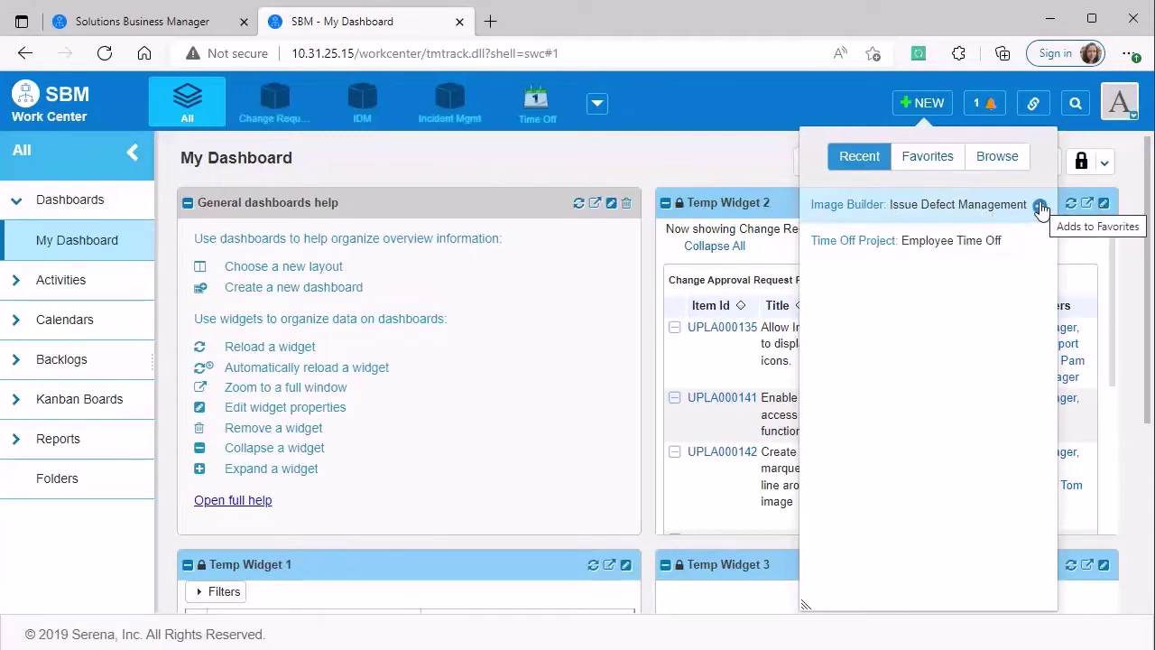
click(937, 166)
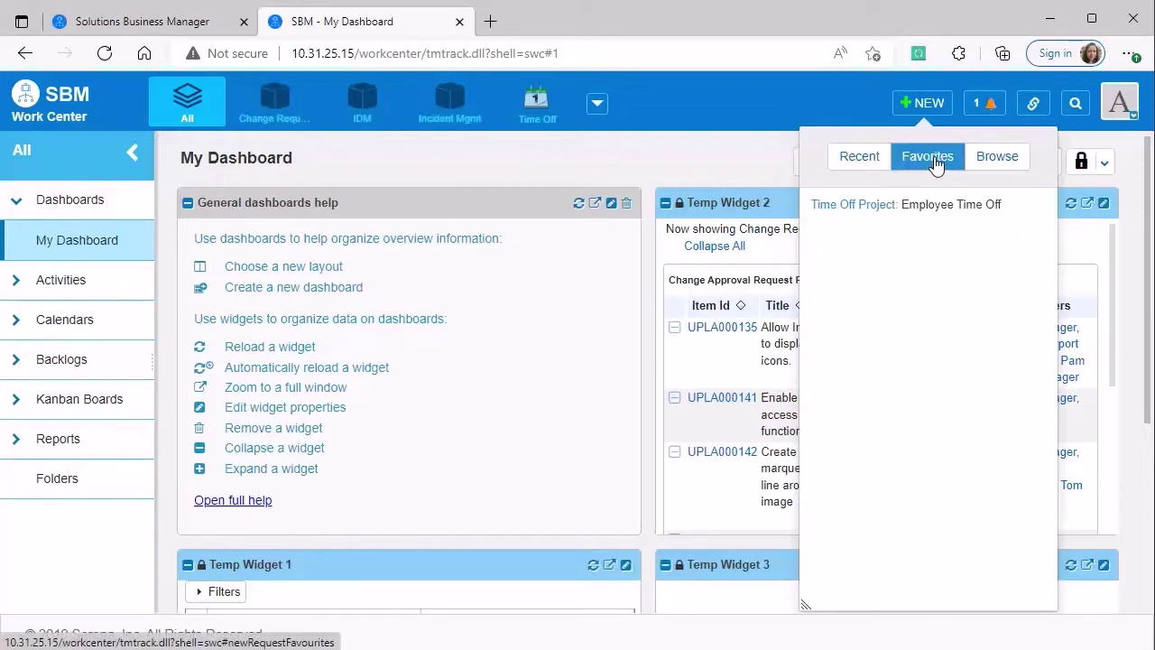
click(849, 163)
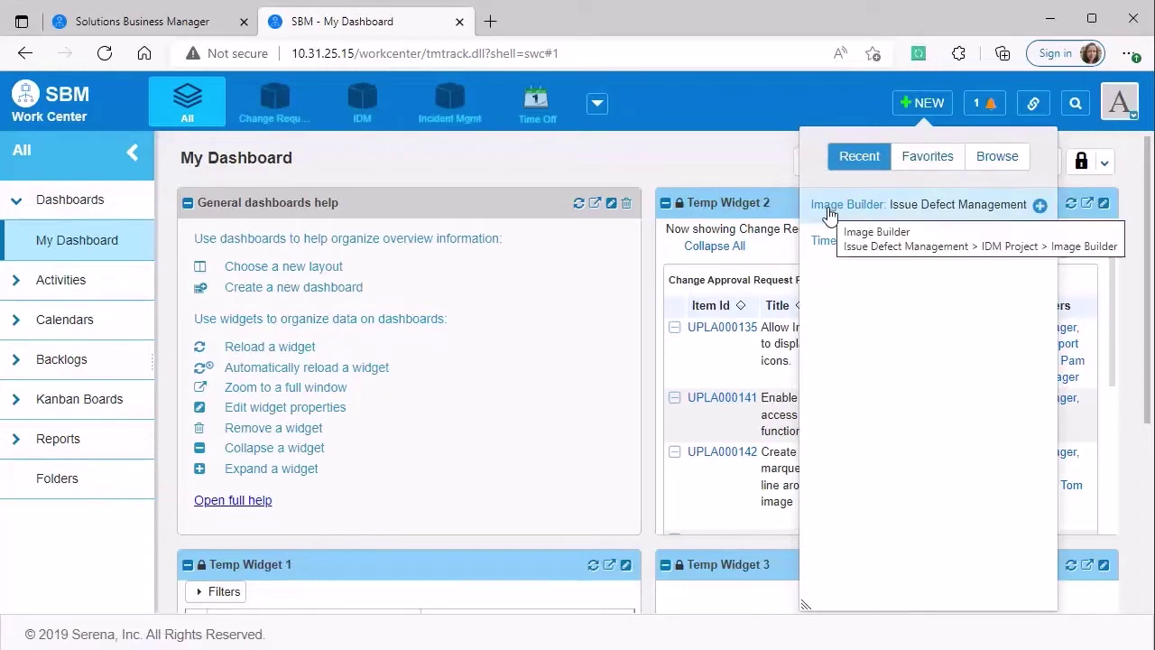
click(1040, 208)
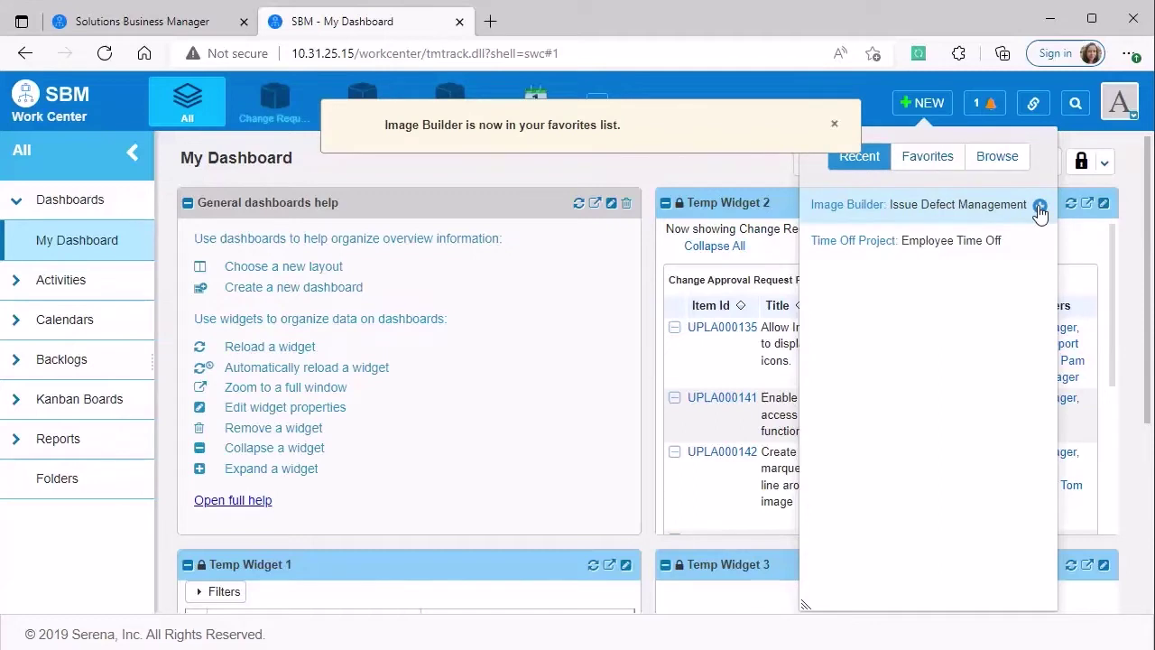
click(930, 162)
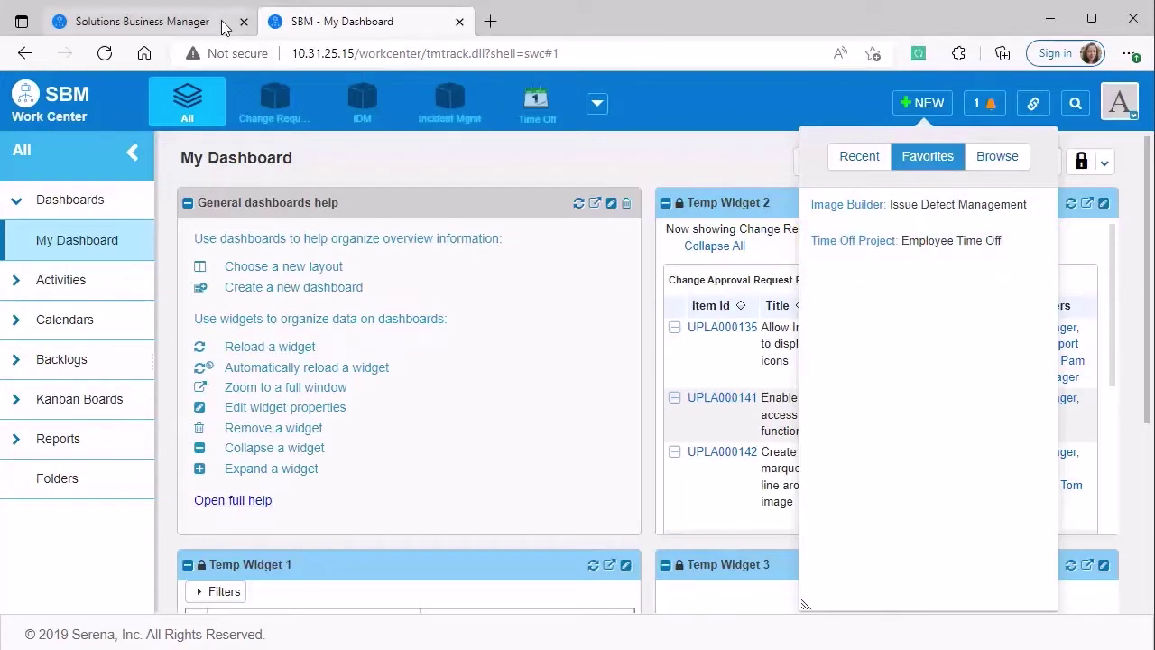
In the classic SBM interface, submit a new Image Builder issue titled "Testing Submit from Classic"
click(144, 21)
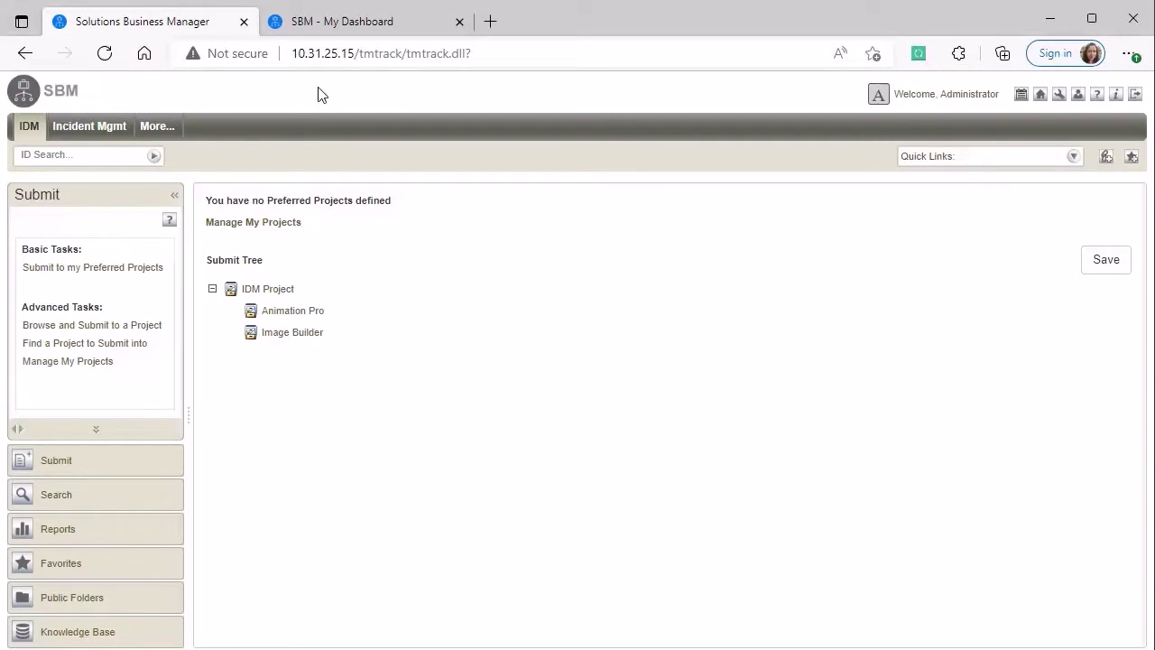
click(276, 334)
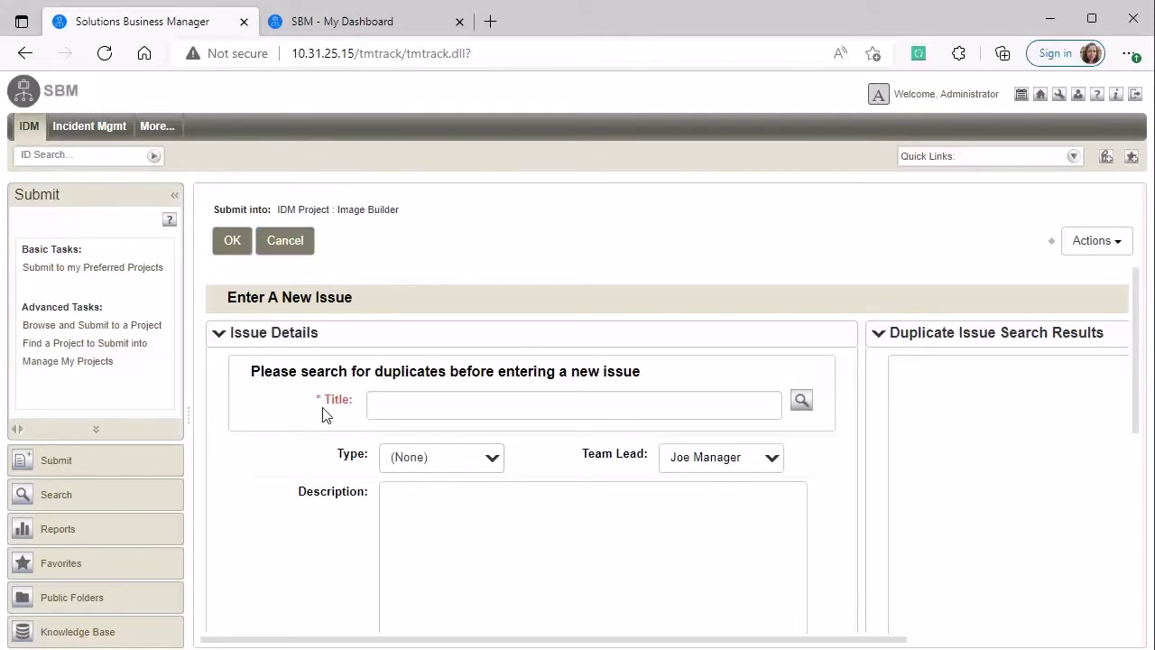
click(437, 410)
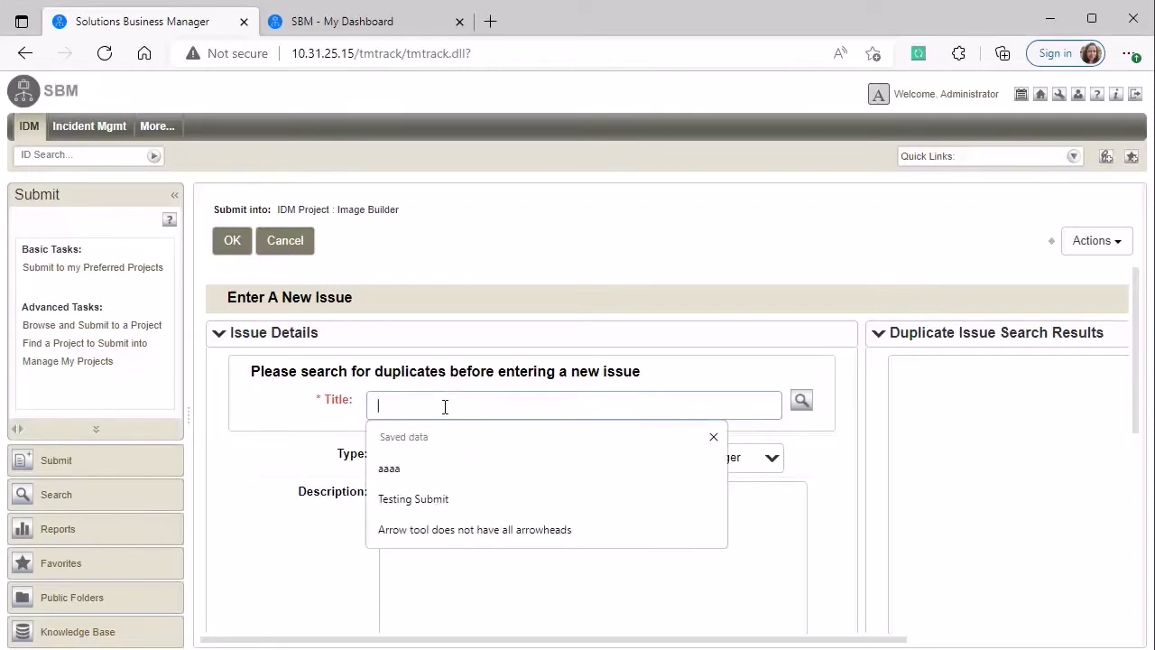
text(Testing Sub)
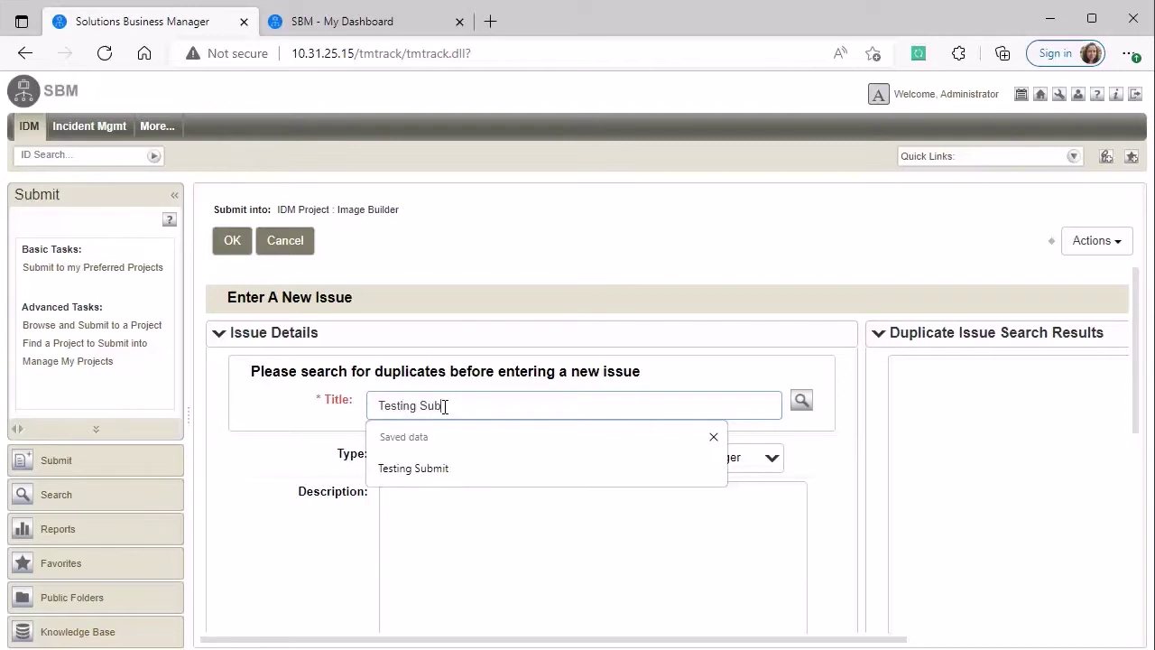
text(mit from Cla)
text(ssic)
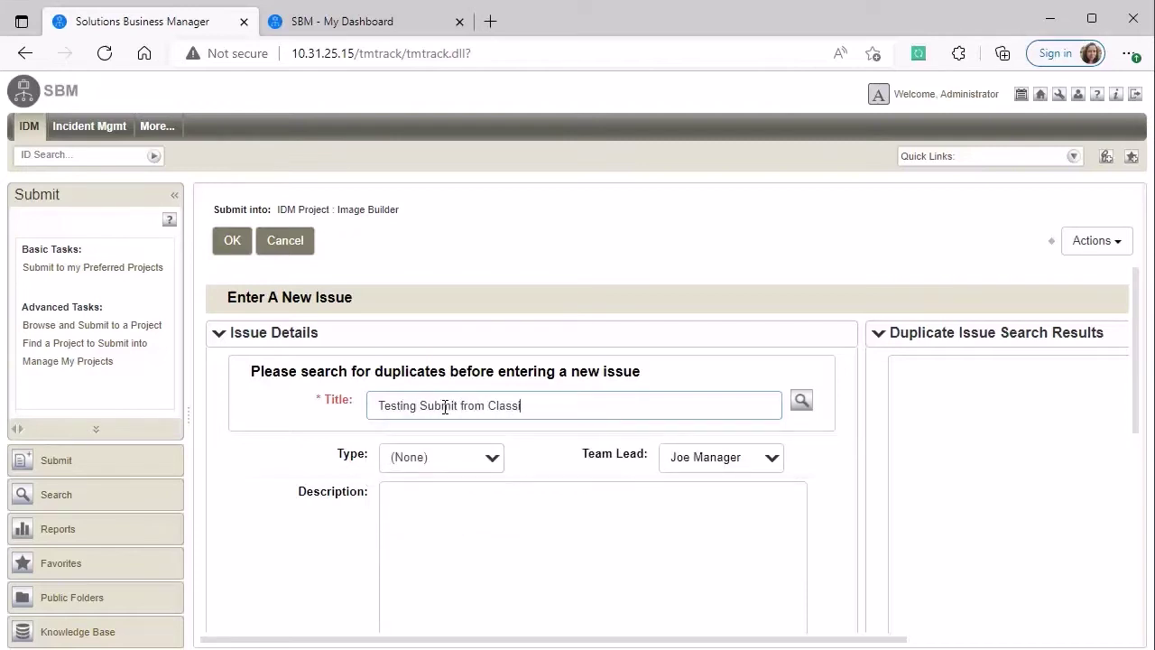
click(236, 245)
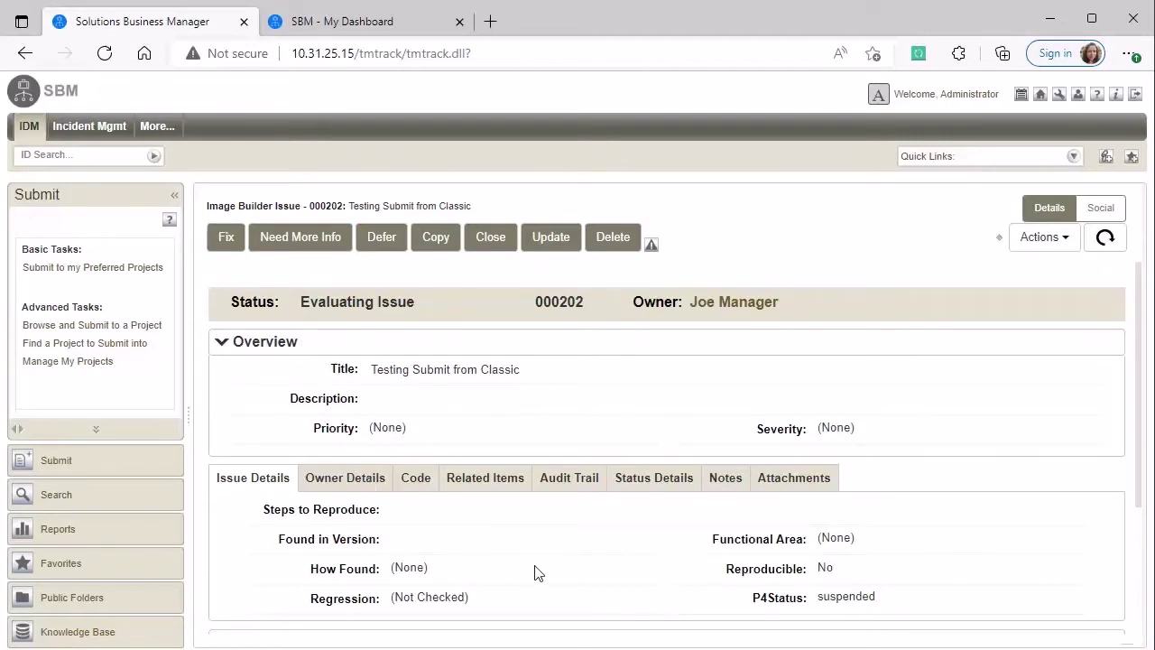
Look through the submitted issue's Owner Details, Code, Related Items, Audit Trail and Status Details, and return to Issue Details
click(357, 492)
click(416, 480)
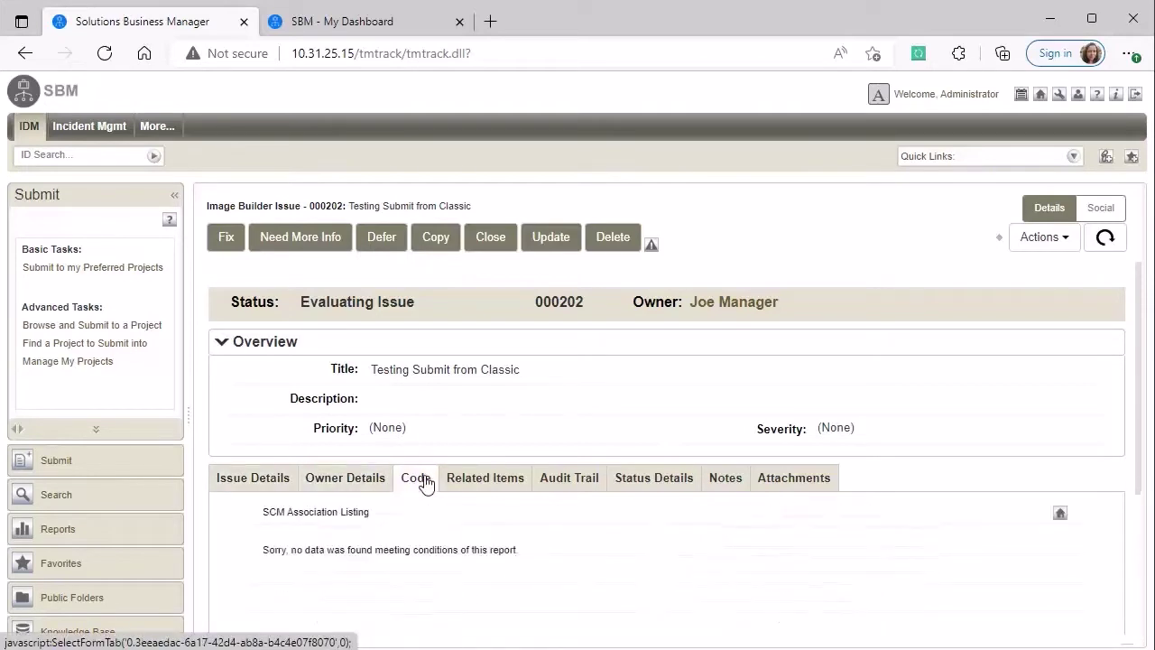
click(484, 485)
click(569, 485)
click(643, 482)
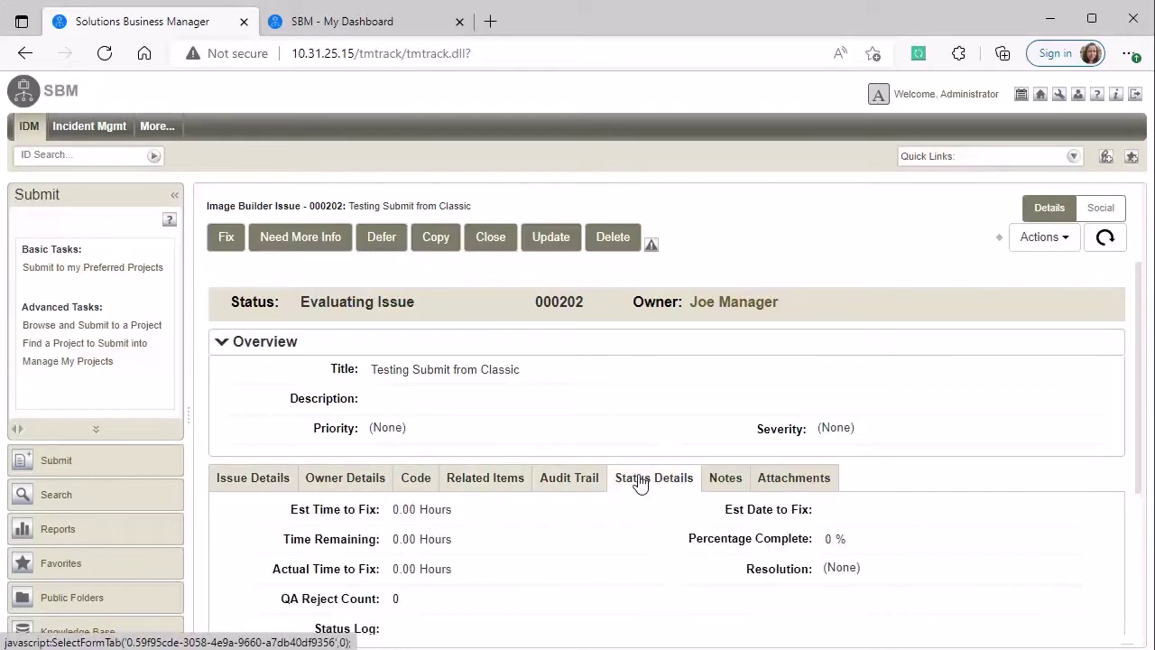
click(255, 488)
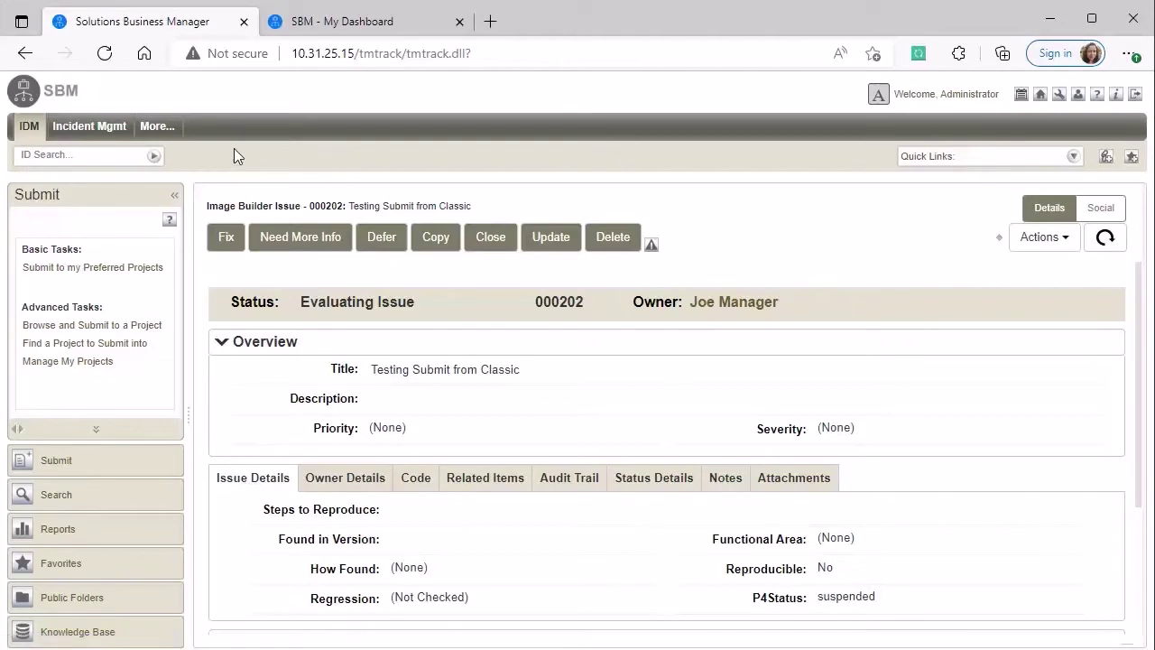
In Work Center, submit a new issue to the Image Builder project titled "Testing Submit from Work Center"
click(417, 35)
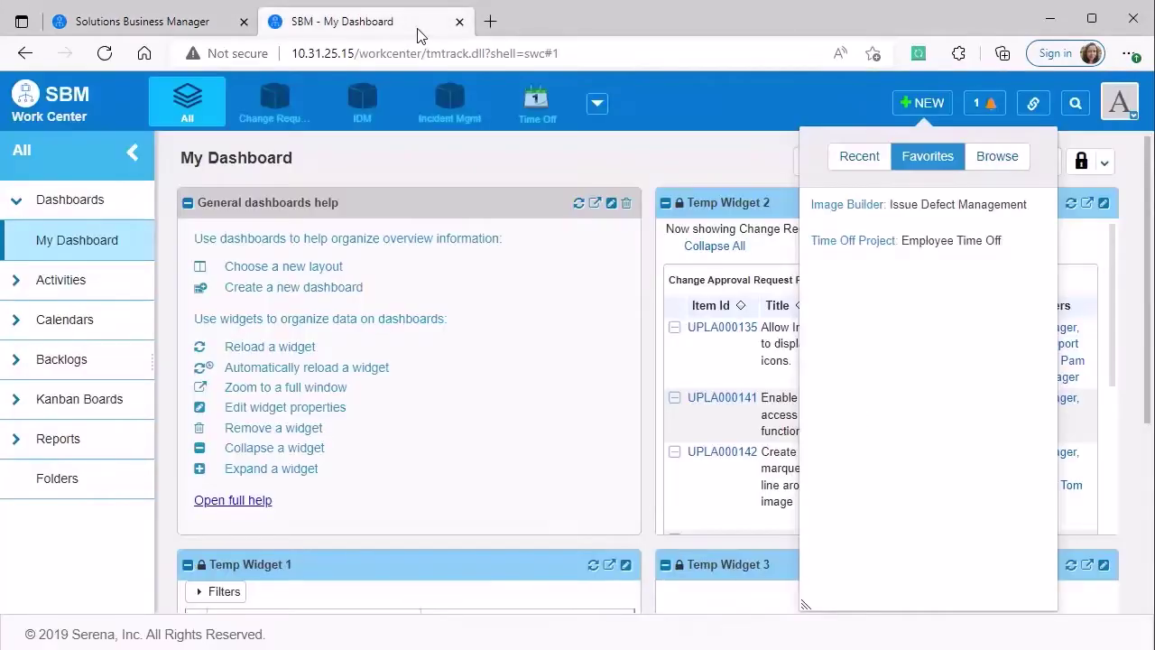
click(991, 171)
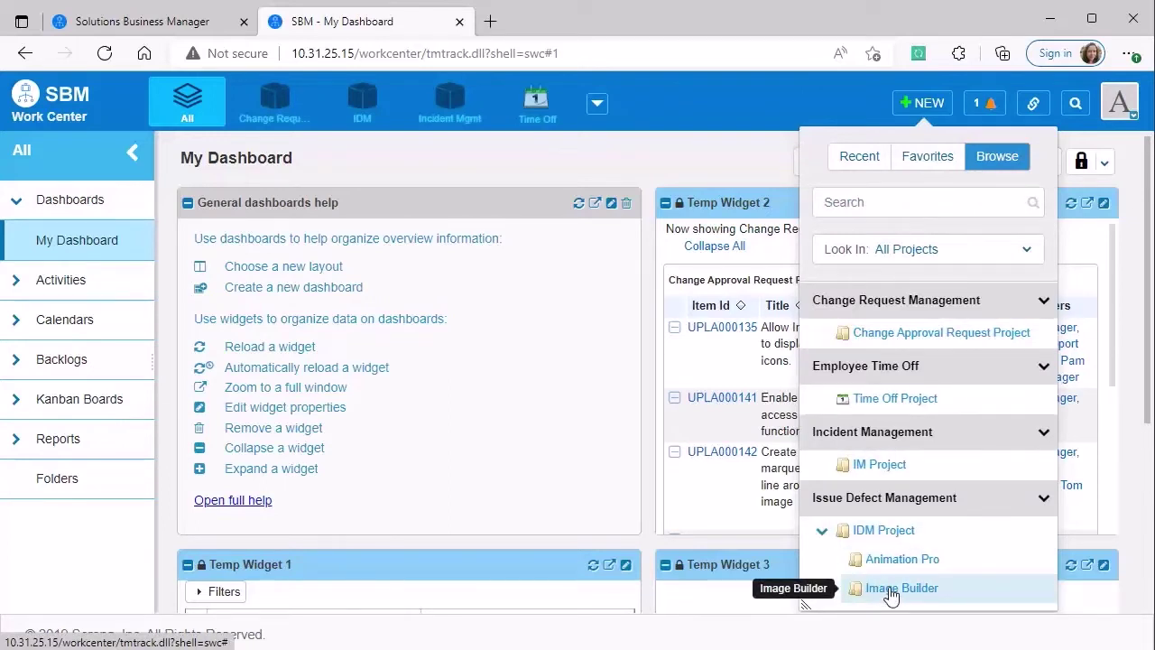
click(891, 591)
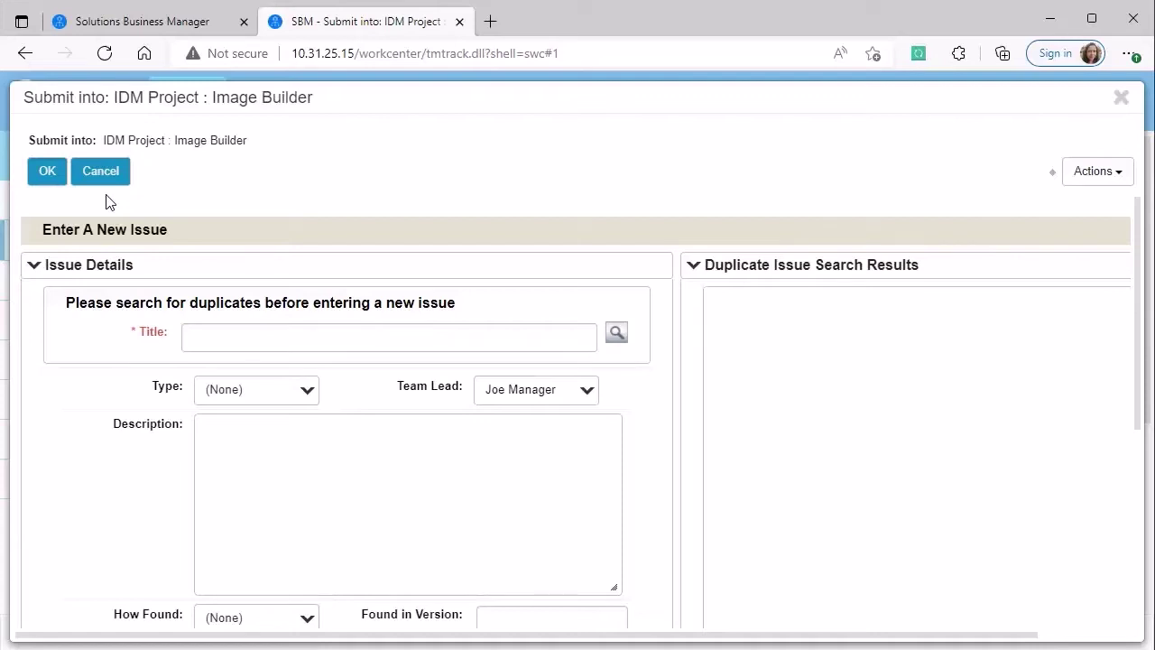
click(262, 341)
text(Testi)
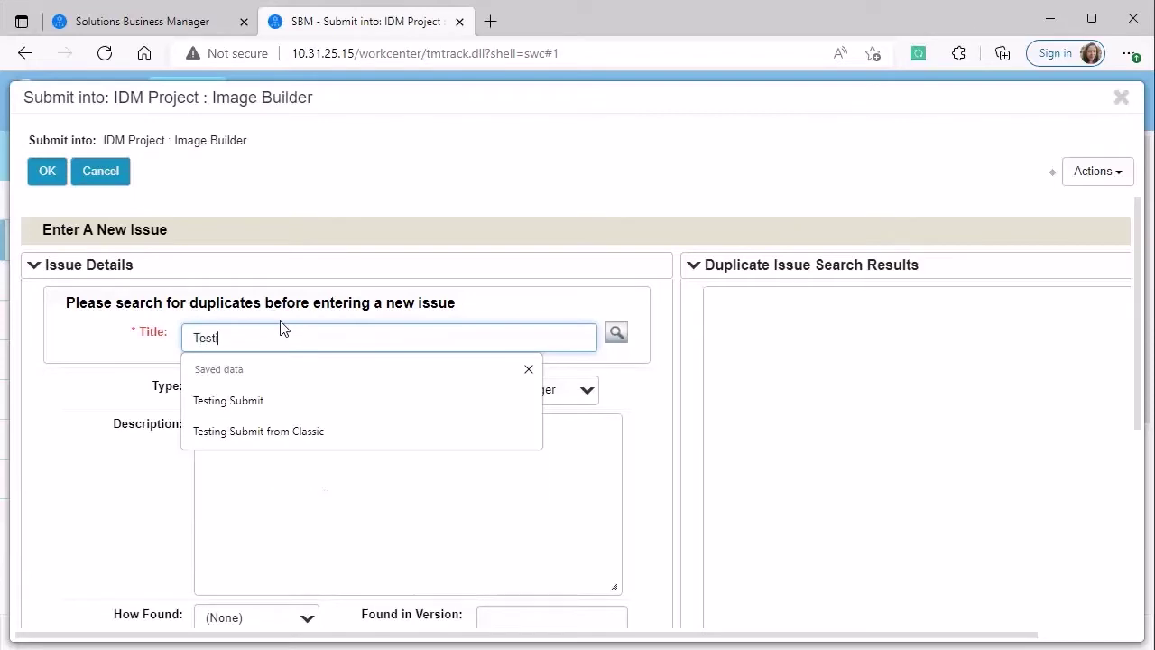
text(ng Submit fro)
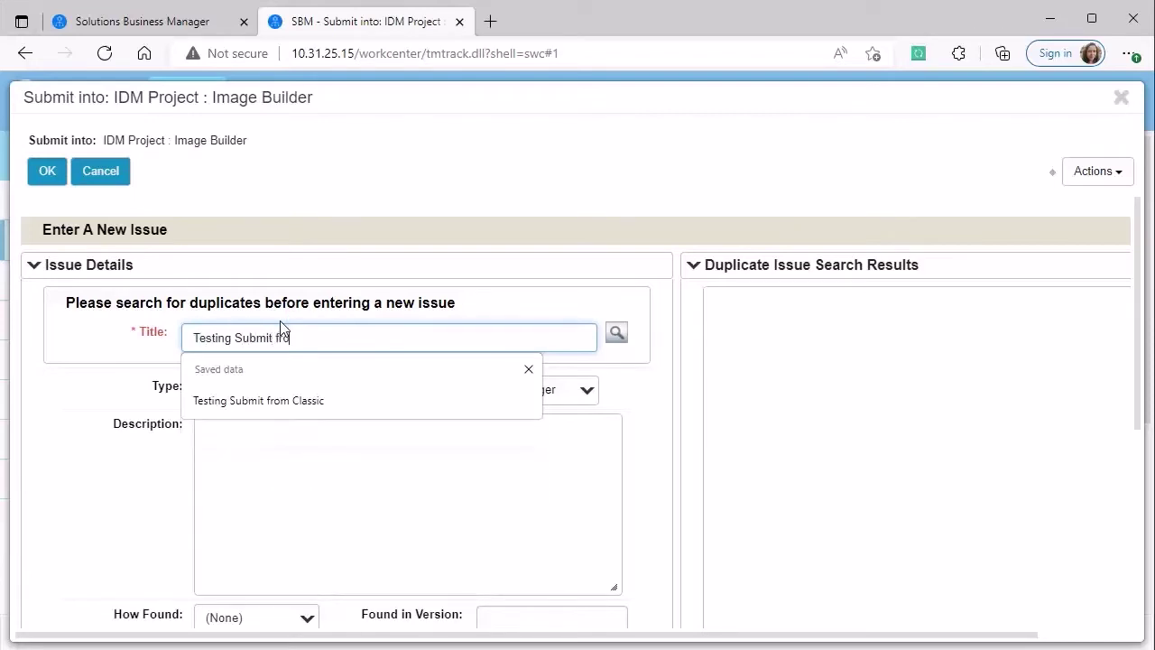
text(m Work Center)
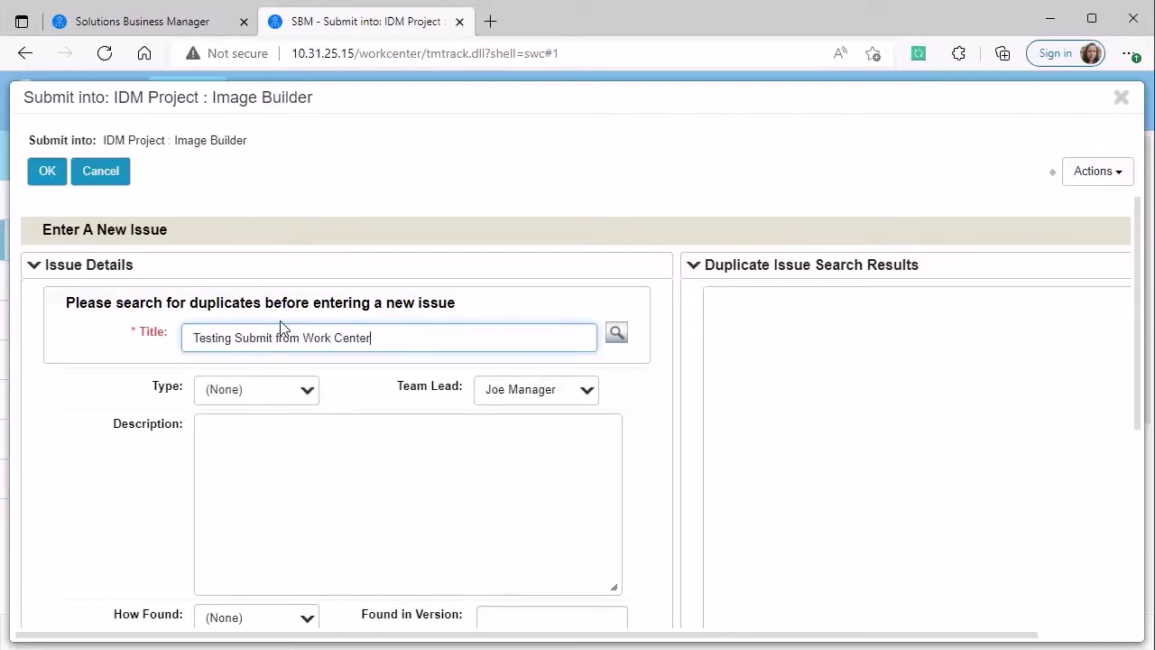
click(47, 183)
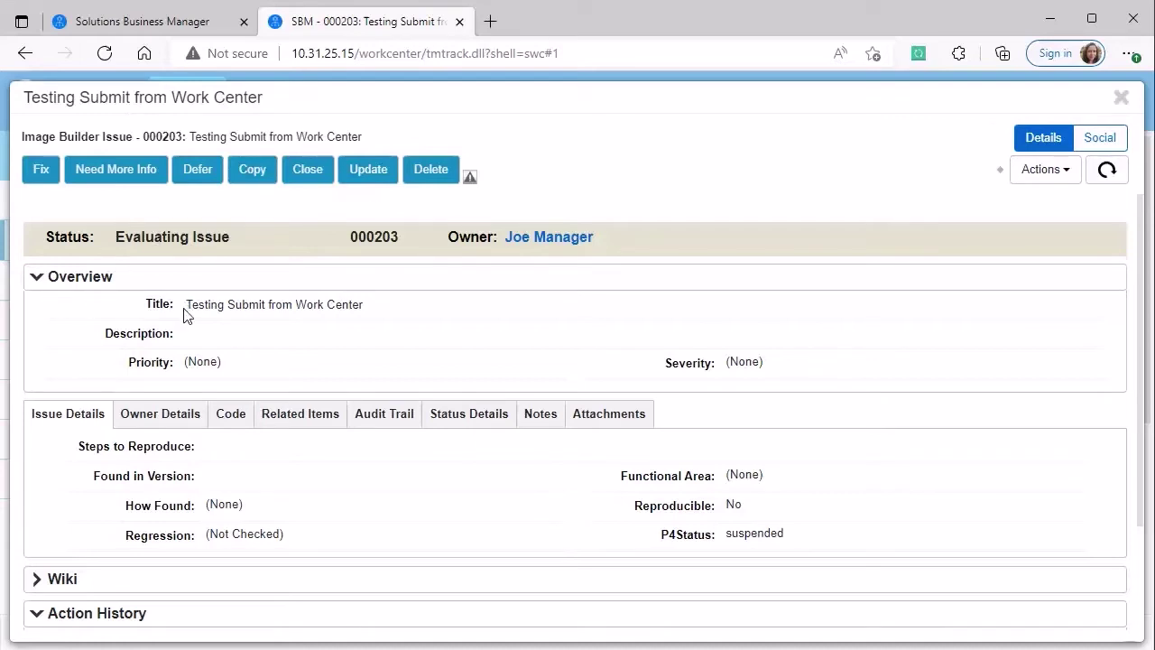
Look through the new issue's Owner Details and other detail sections, return to Issue Details, and close the issue
click(176, 417)
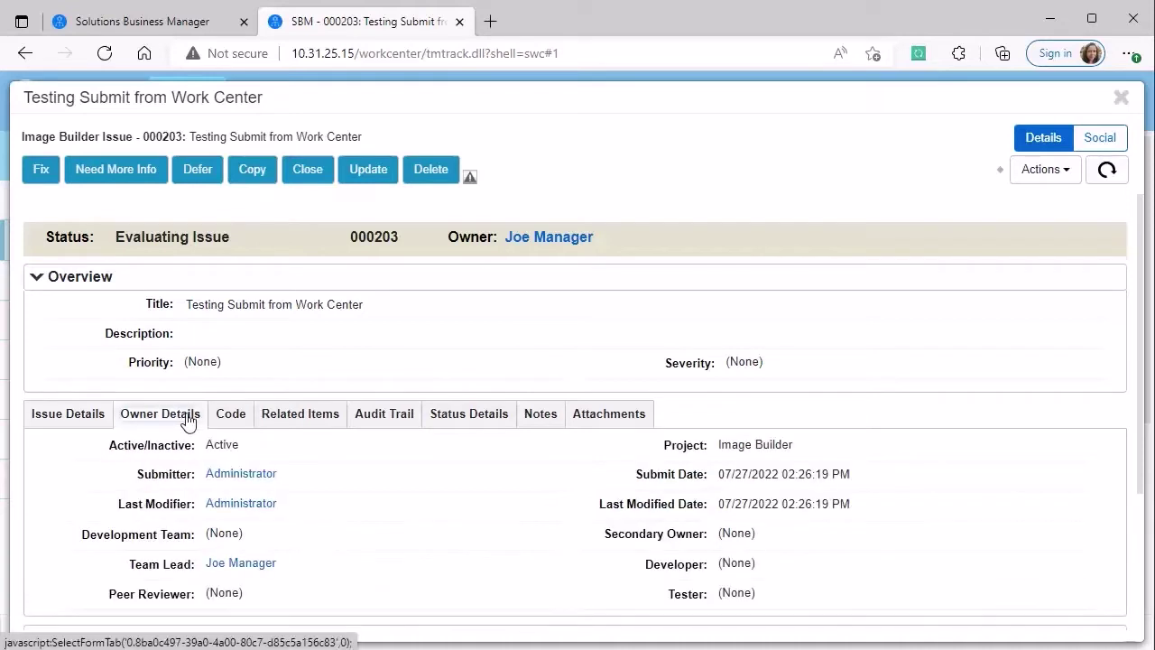
click(263, 422)
click(95, 421)
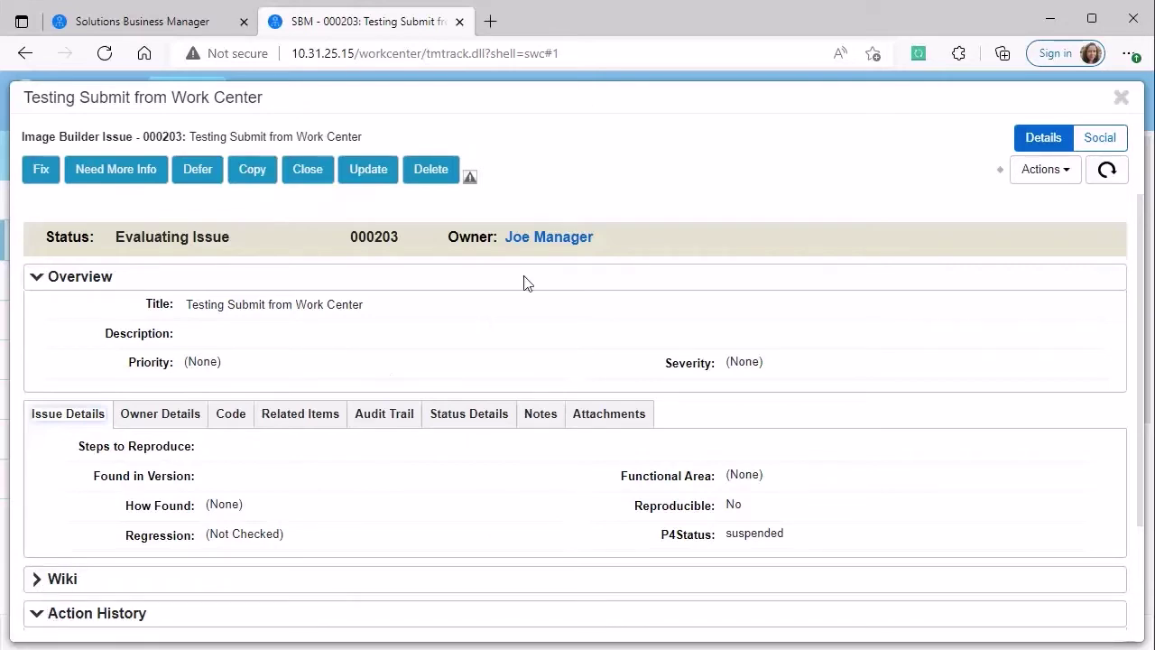
click(1121, 99)
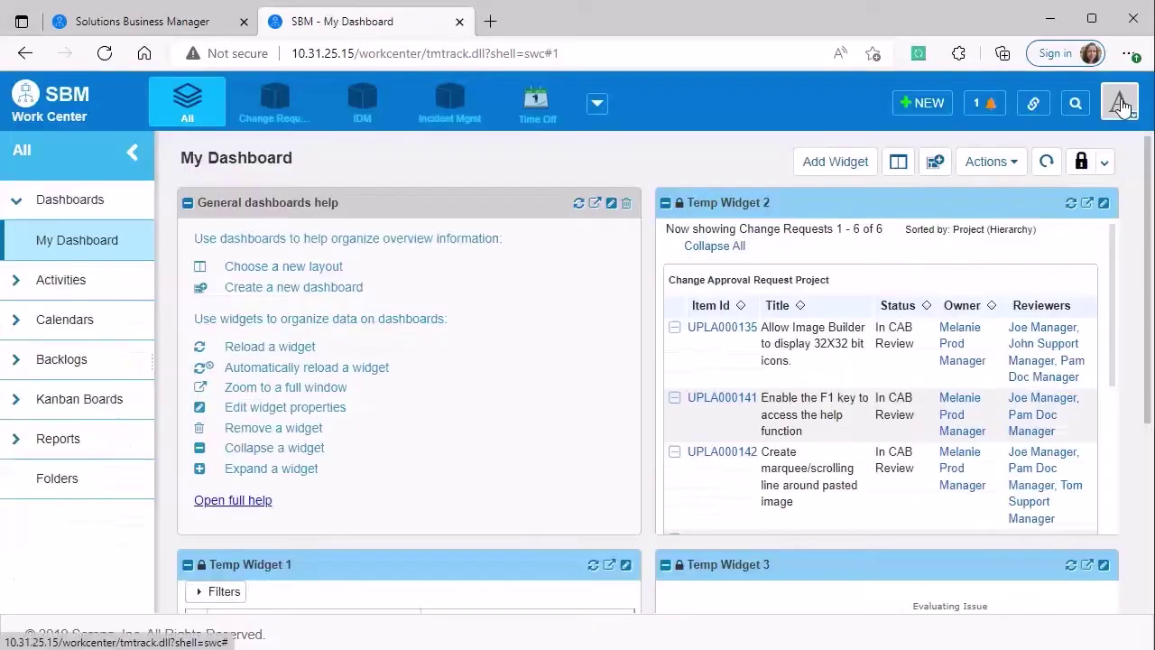
View the "I - Any Issue I submitted changed state" notifications, open the "Testing Submit" issue from there, and close it
click(986, 110)
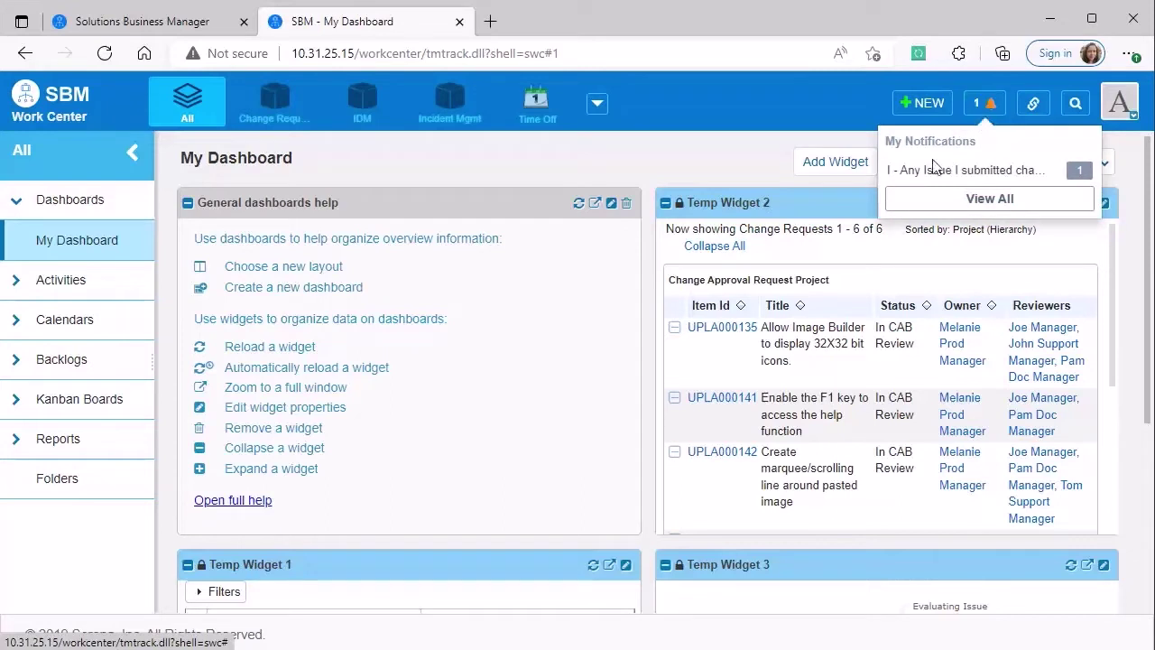
click(982, 173)
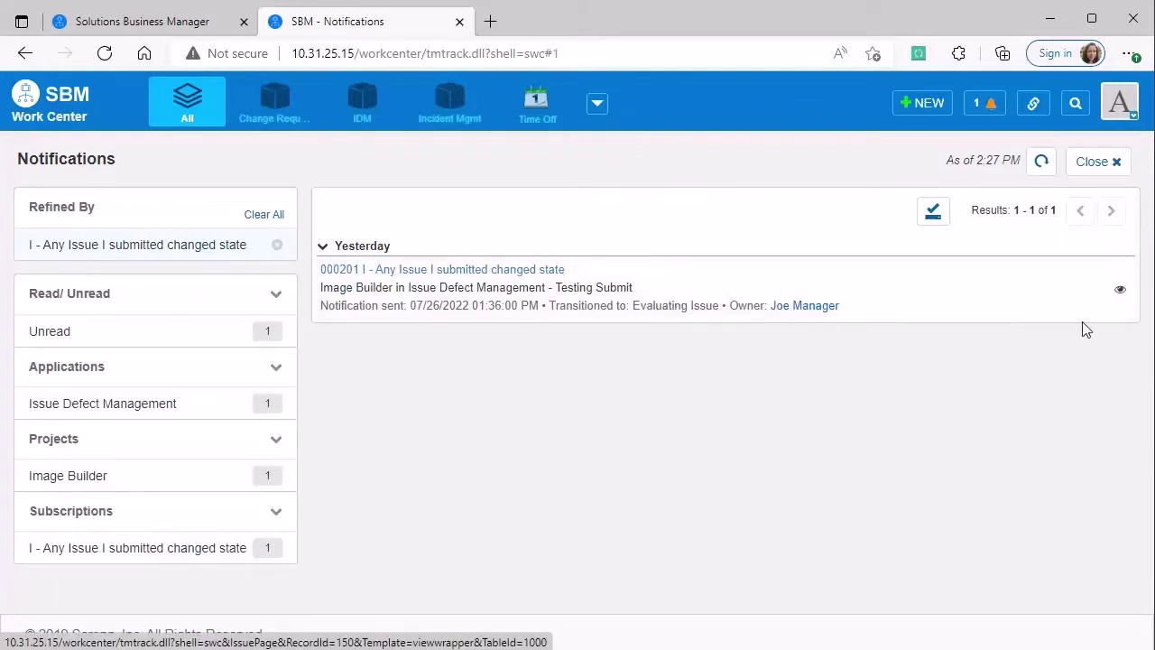
click(550, 273)
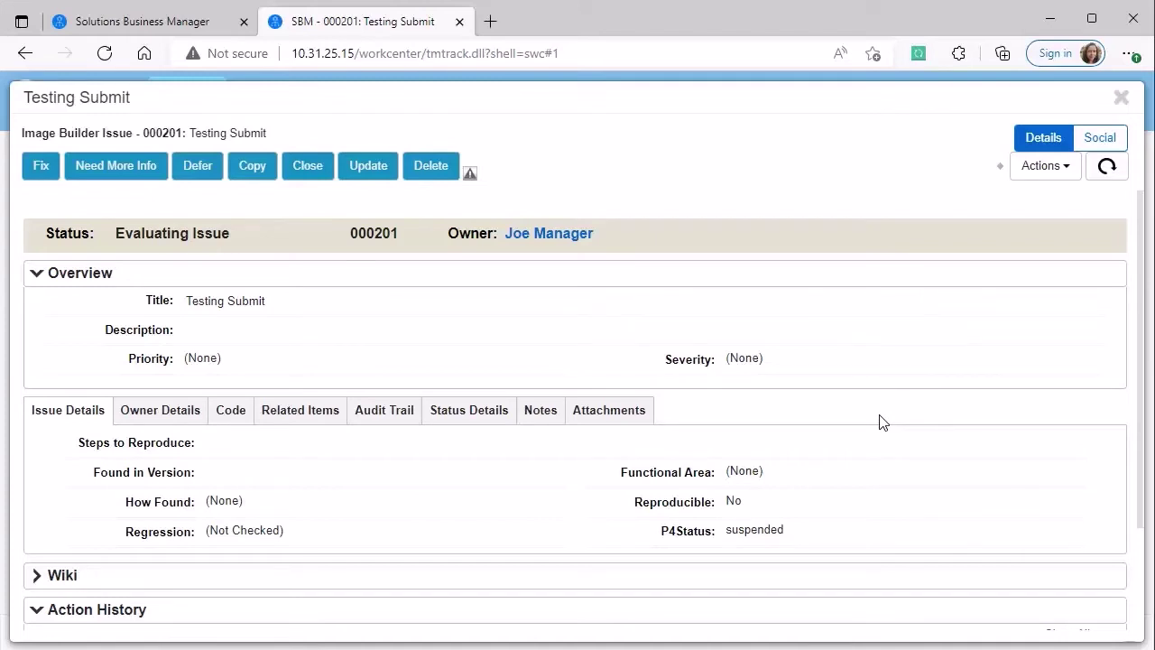
click(1122, 101)
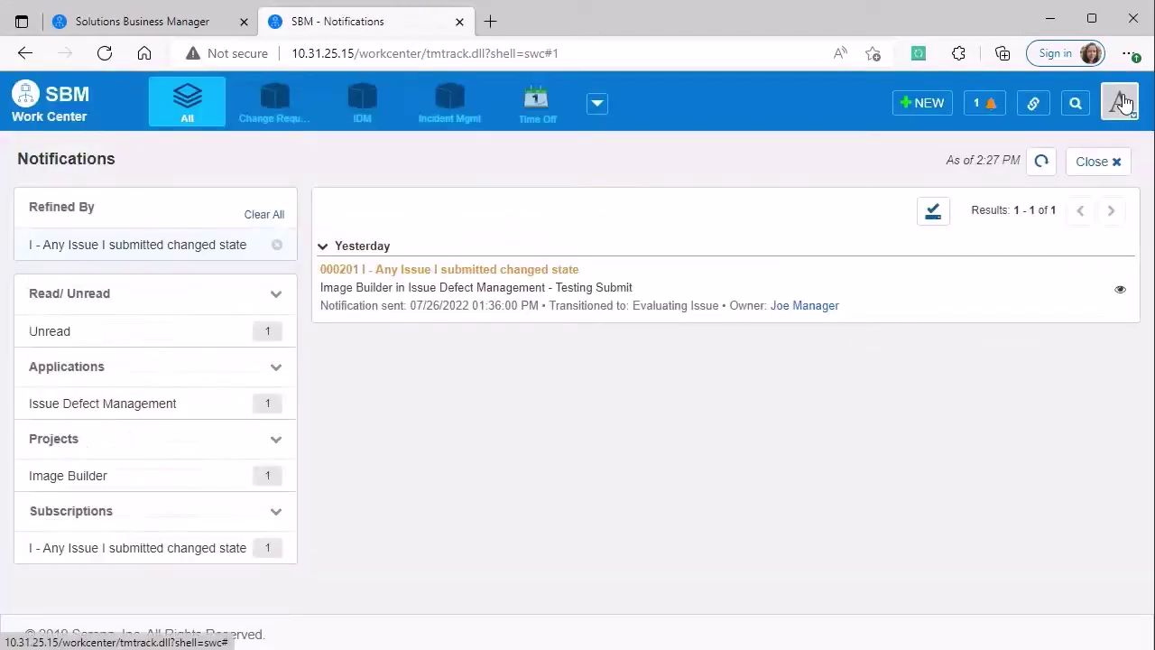
View the quick links in Work Center, and in the classic SBM interface view the Quick Links folder within Favorites
click(1035, 106)
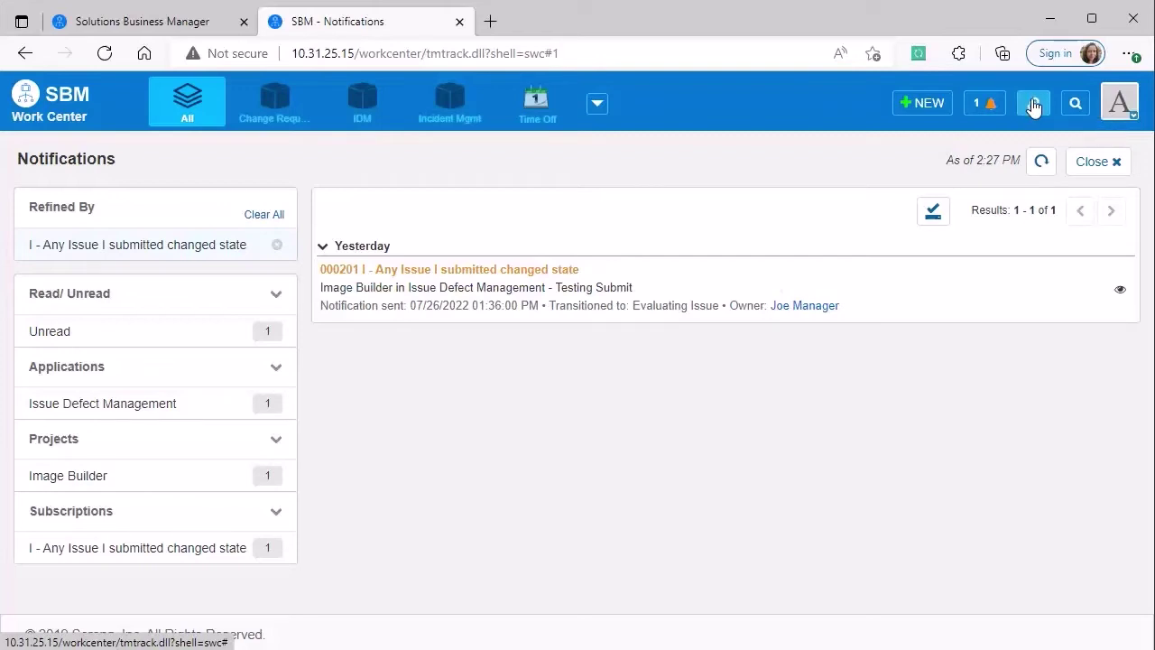
click(1034, 105)
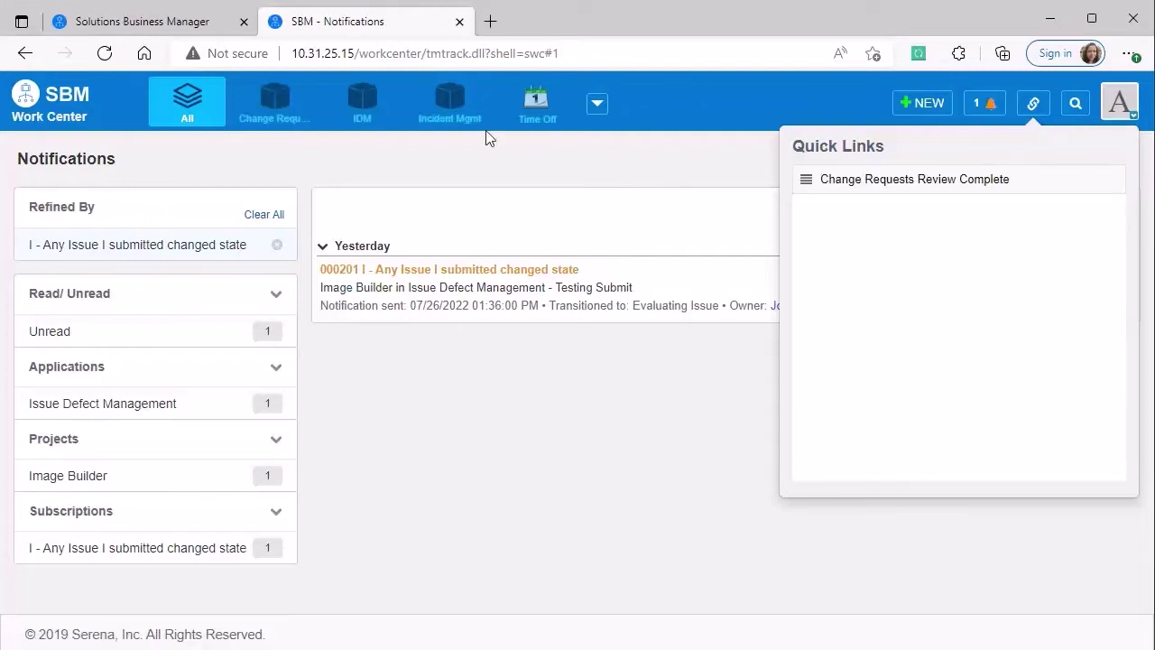
click(214, 31)
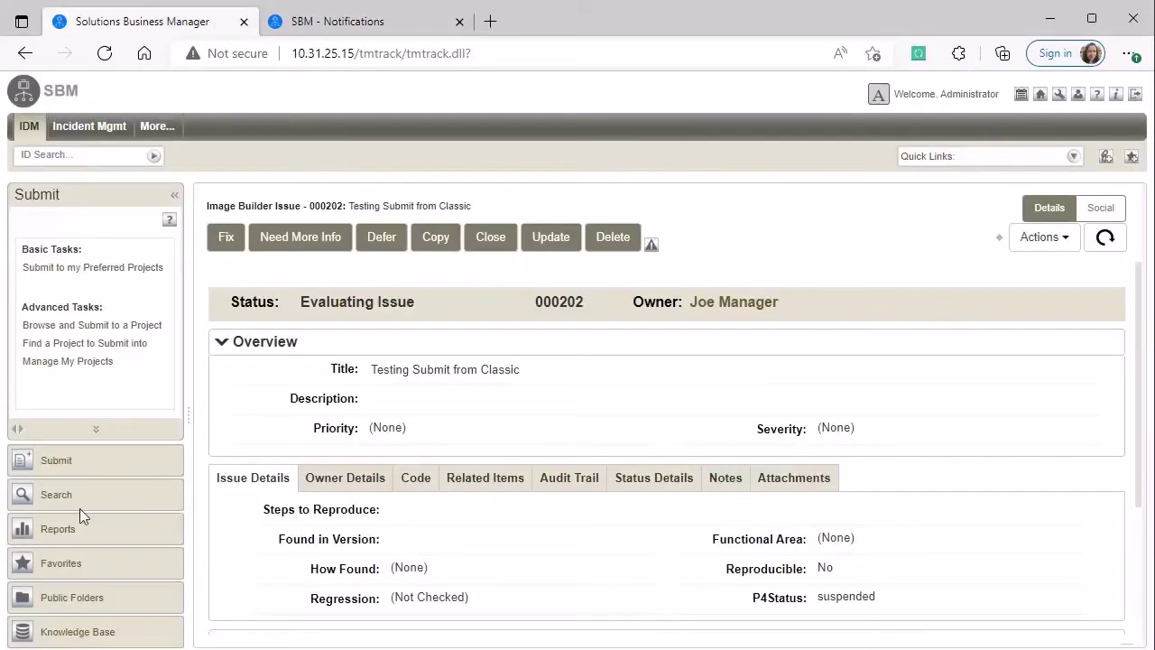
click(85, 559)
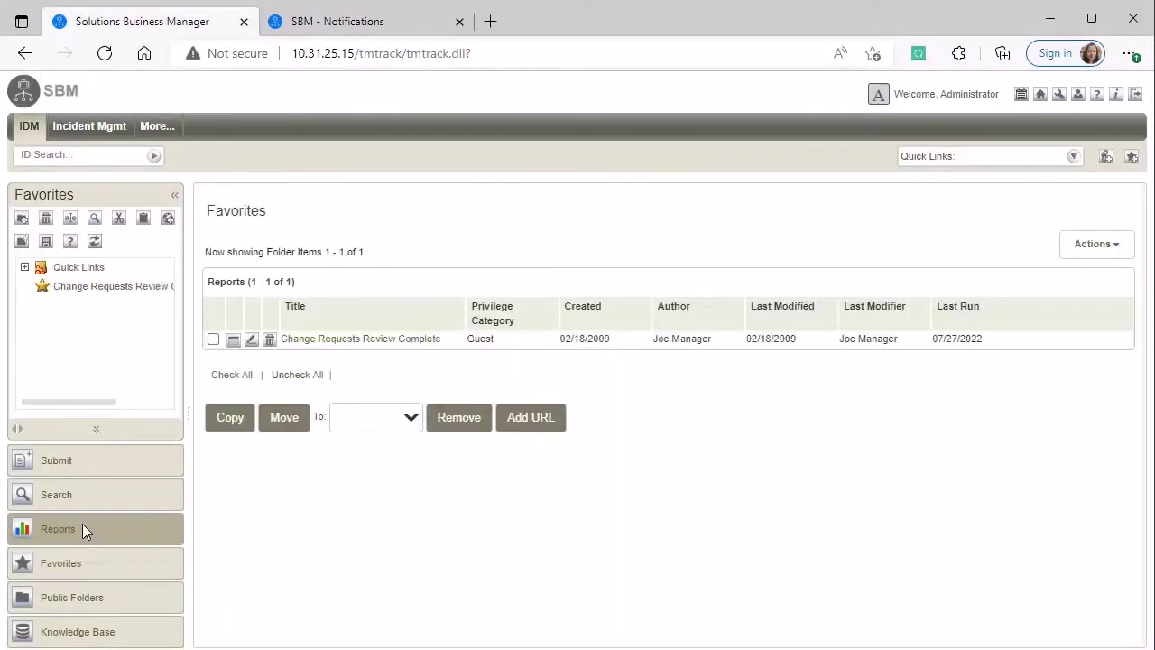
click(78, 269)
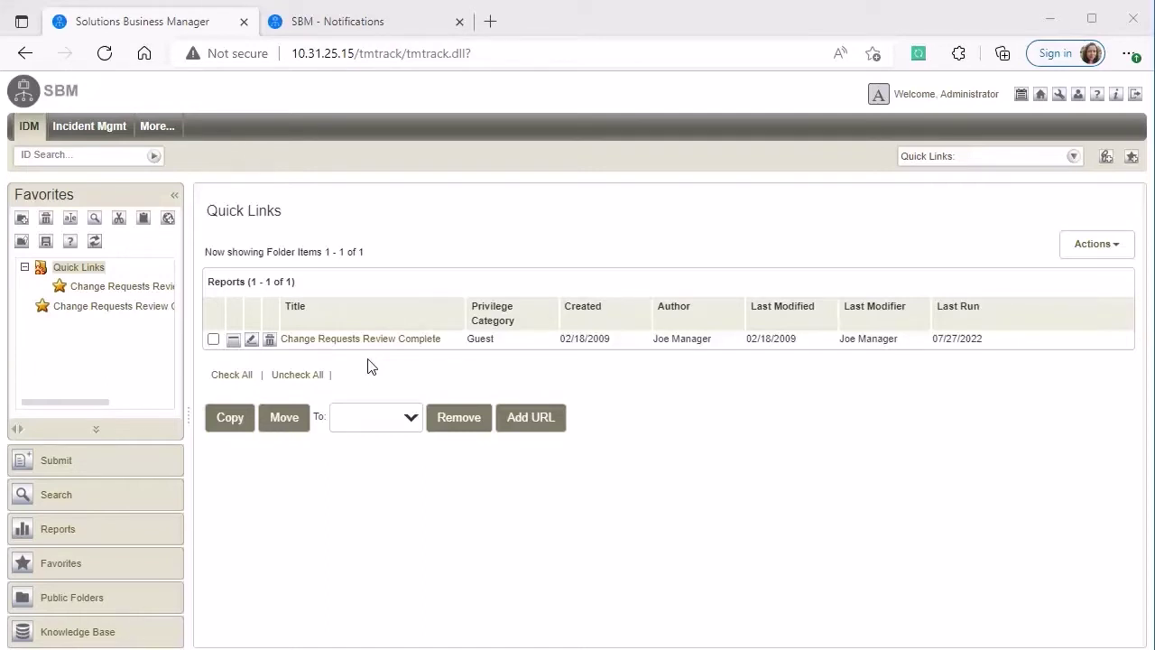
In the classic interface, view the Advanced Search options and search IDM Project by the keyword "allow"
click(77, 494)
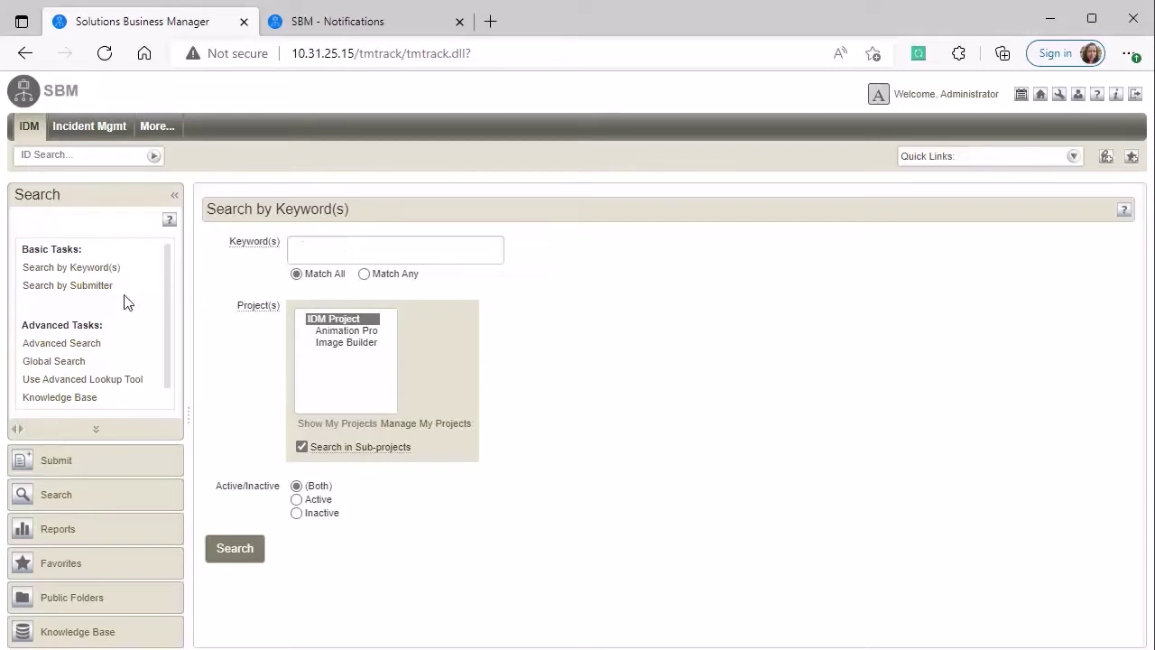
click(58, 344)
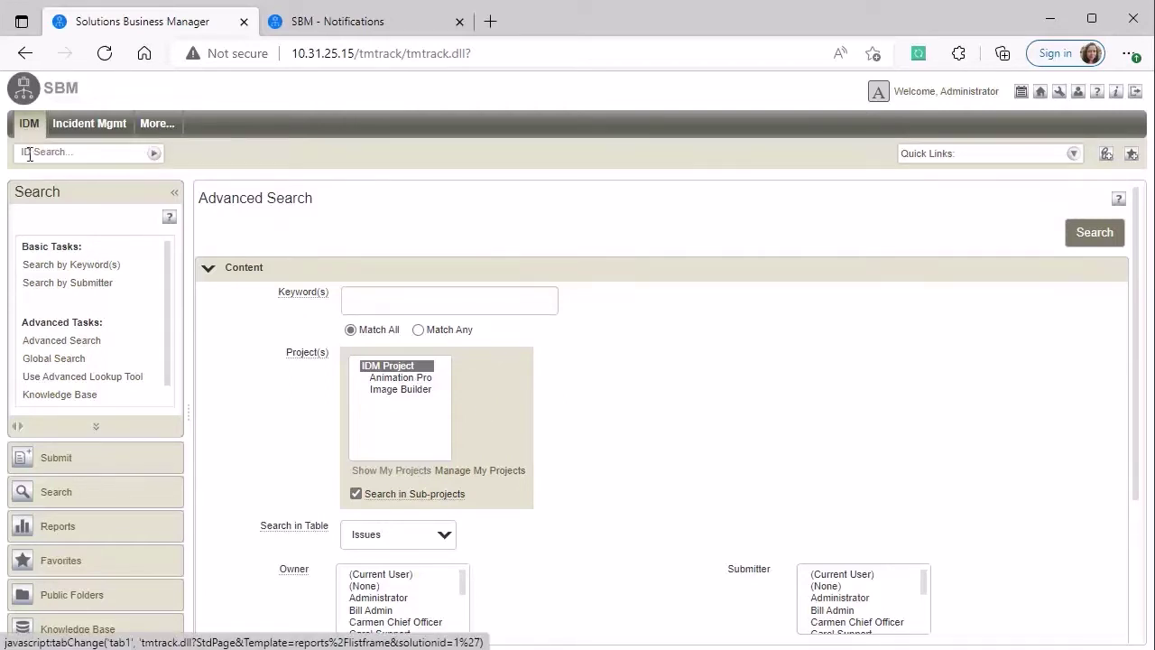
click(79, 271)
click(364, 245)
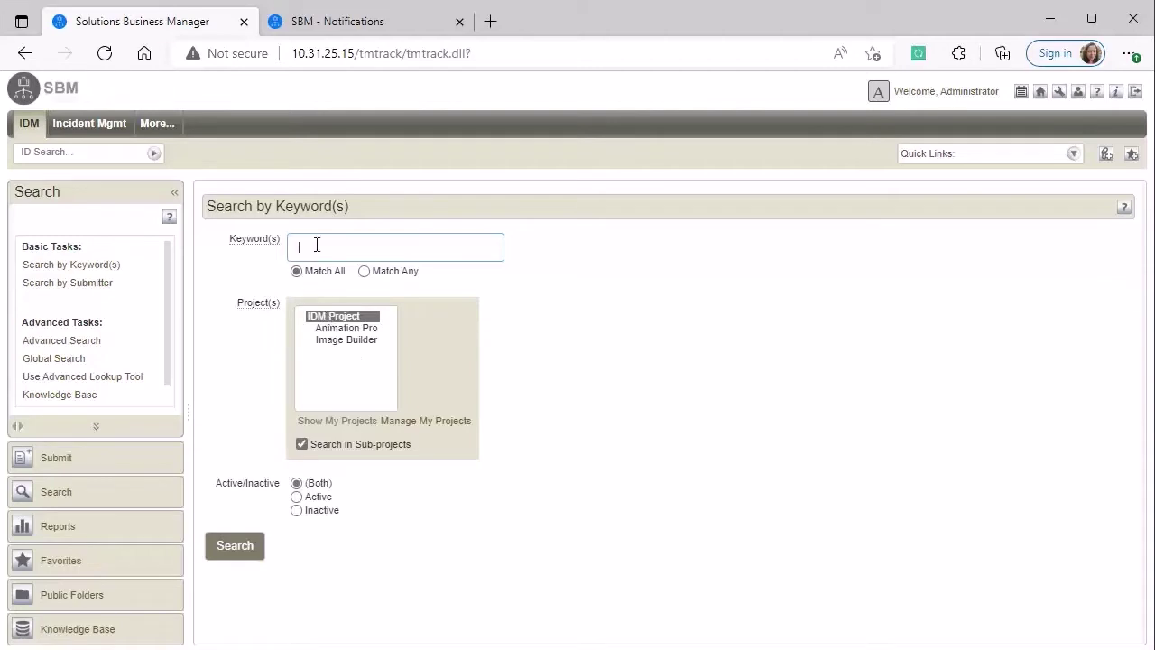
text(slow)
key(Return)
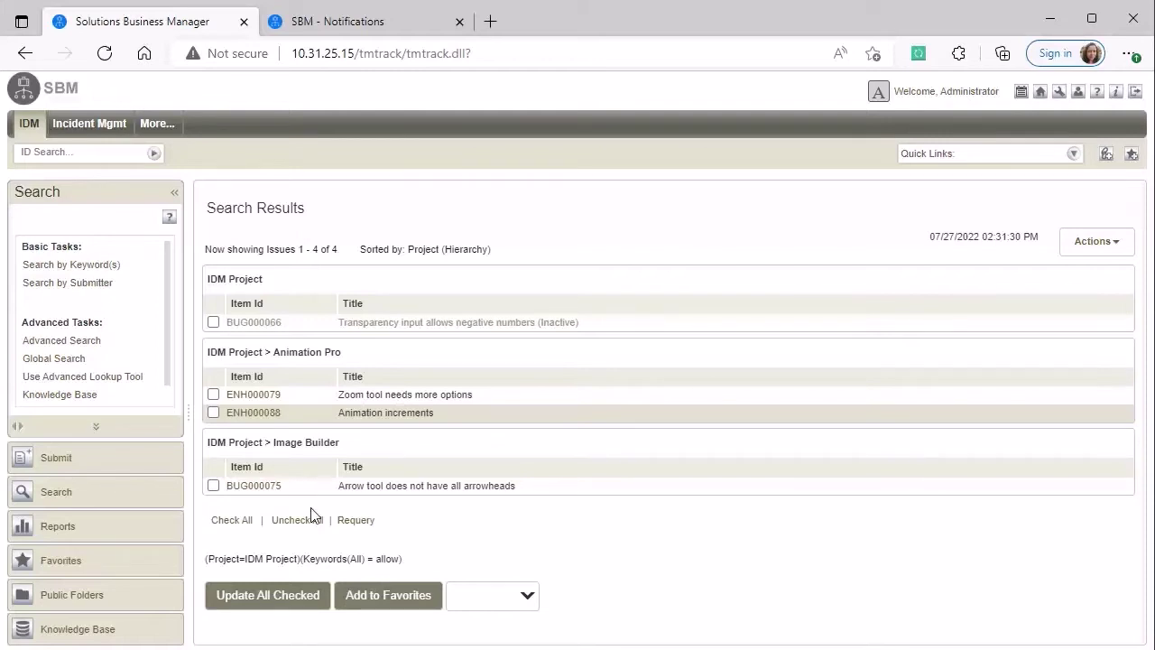
Switch to Work Center and run a global keyword search of all items for "allow"
click(418, 26)
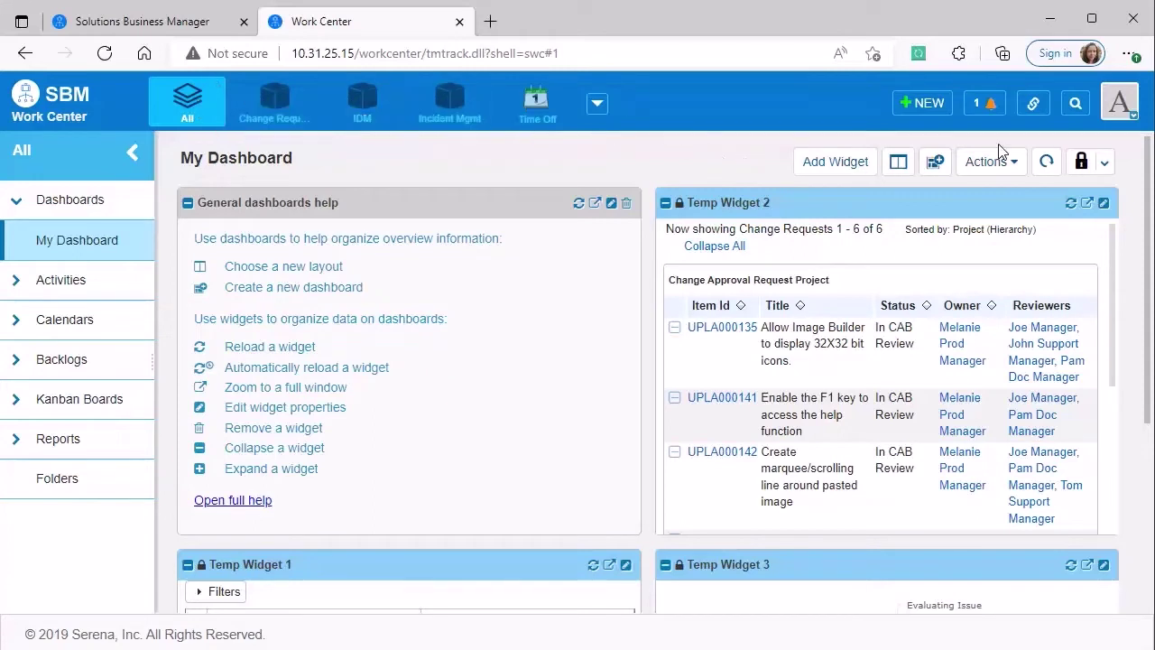
click(1074, 105)
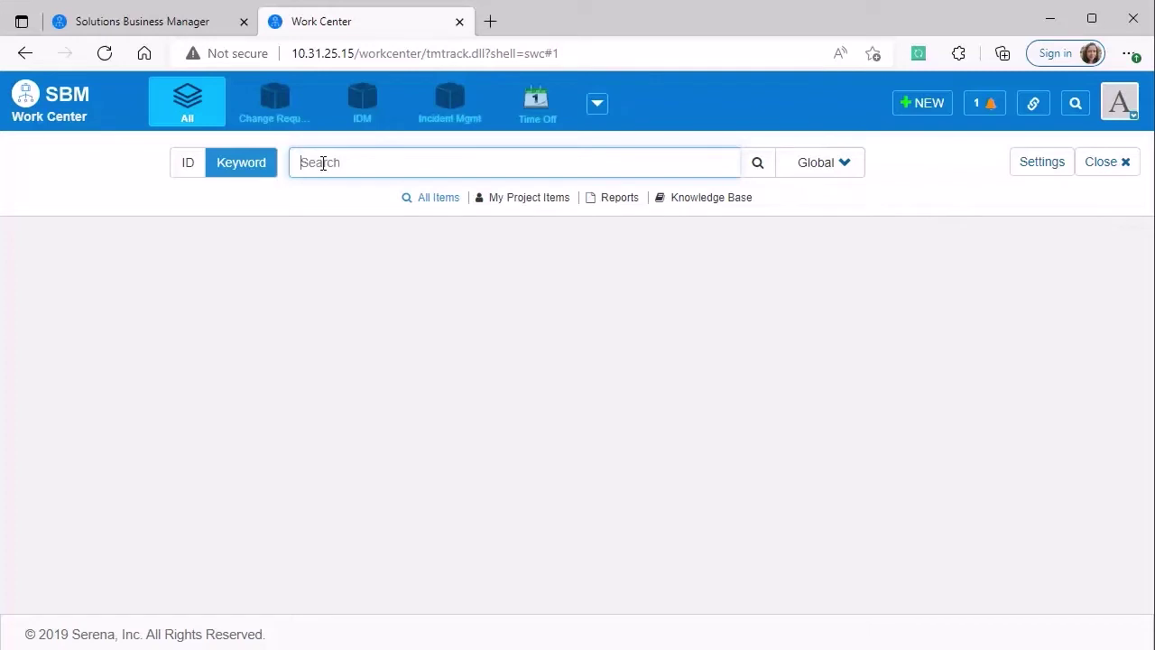
text(allow)
key(Return)
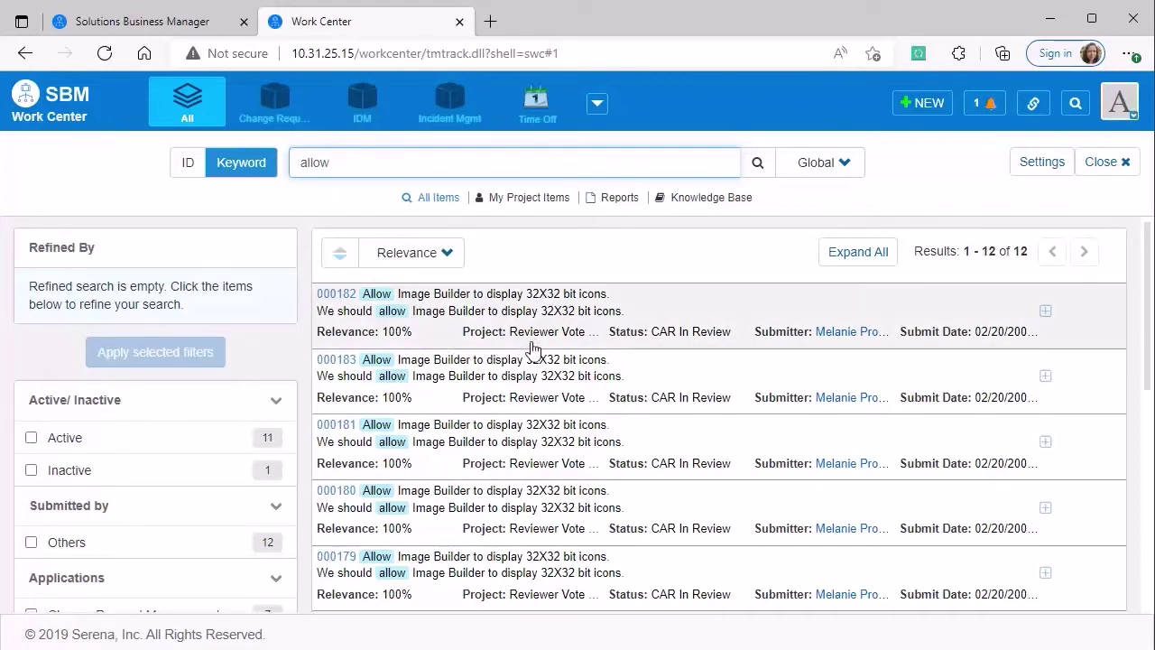
Open search result 000181 and look through the available search filters, including Active/Inactive, Submitted by, Applications and Projects
click(532, 478)
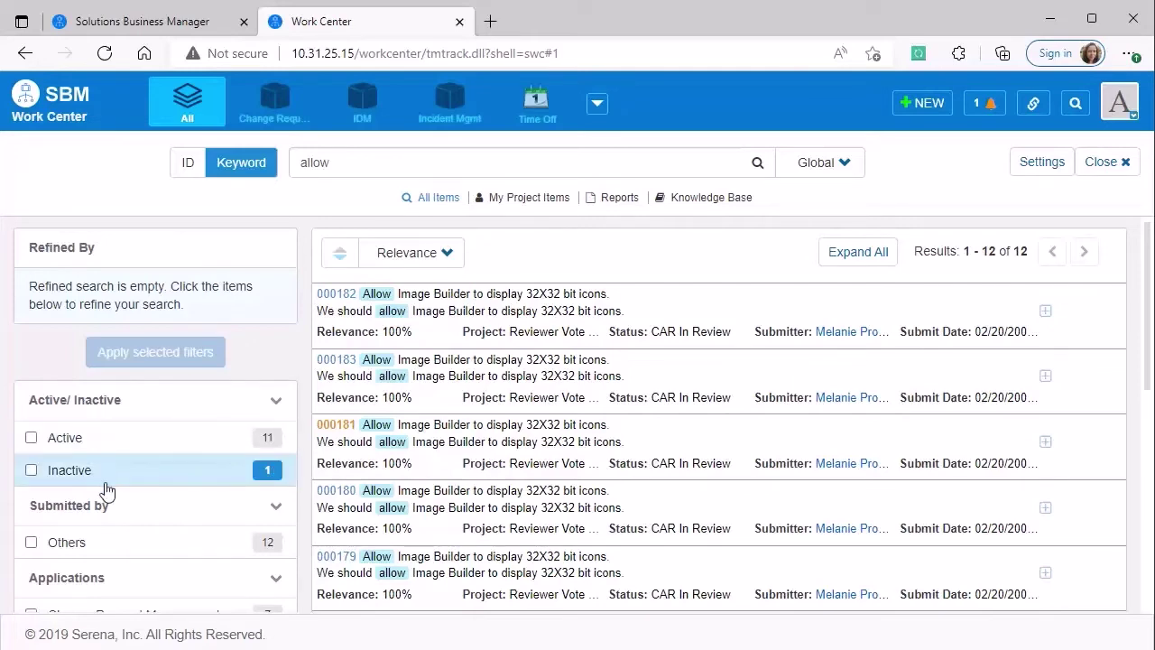
scroll(170, 513, down, 1)
scroll(170, 513, down, 3)
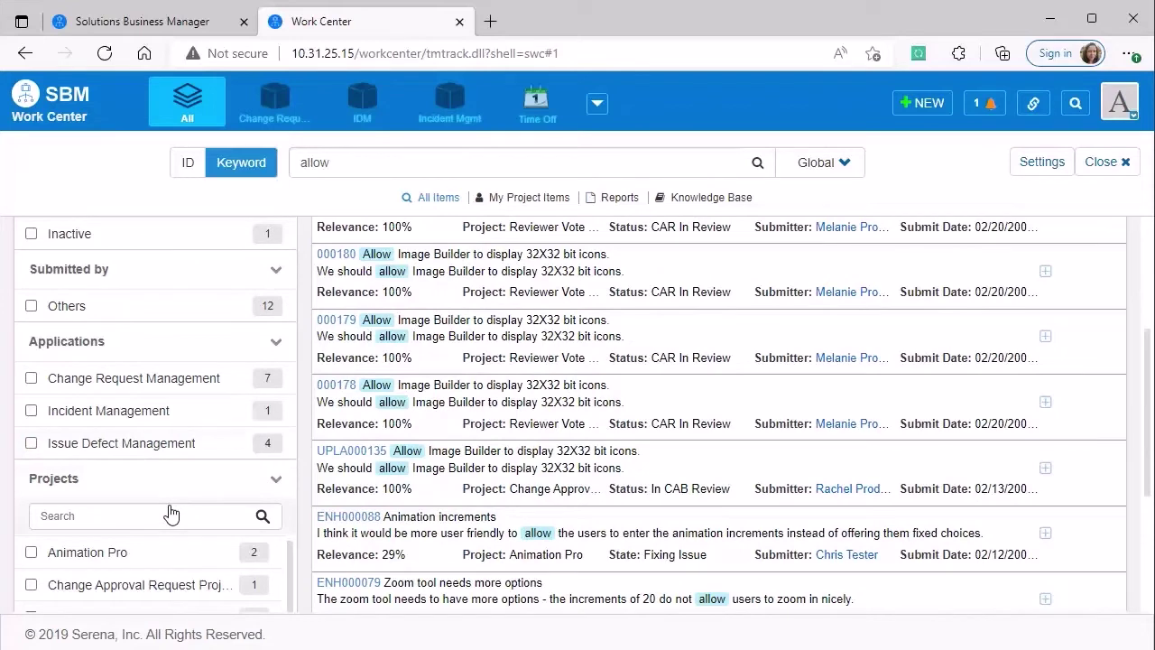
scroll(170, 513, up, 4)
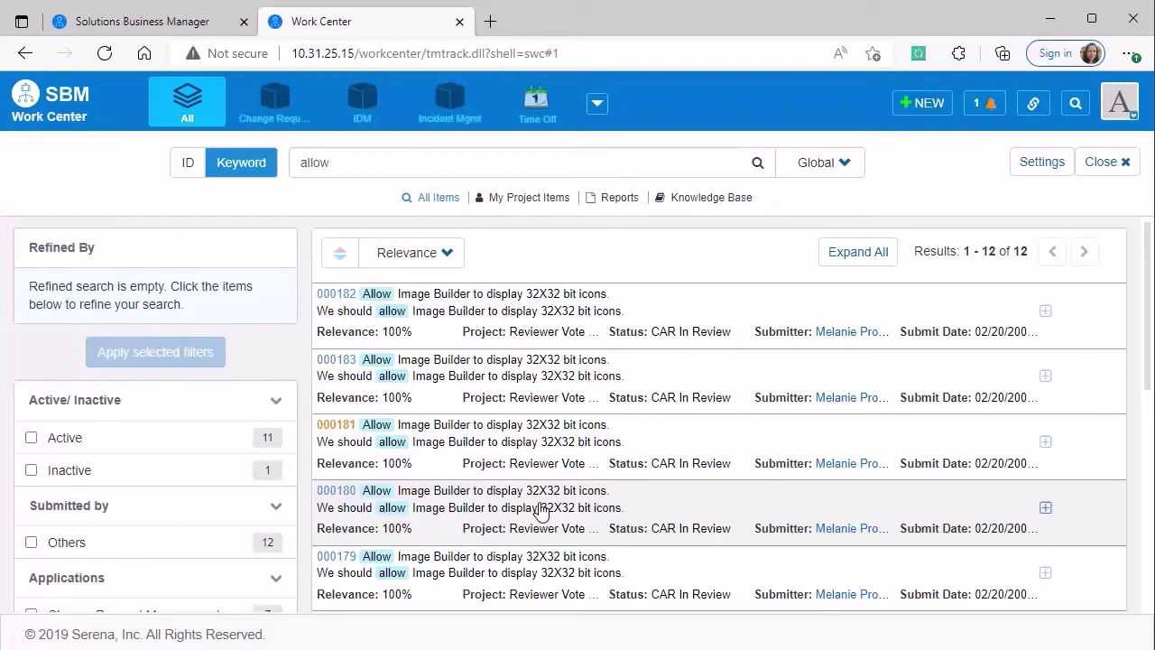
Switch to the IDM application and run a local keyword search for "allow"
click(358, 97)
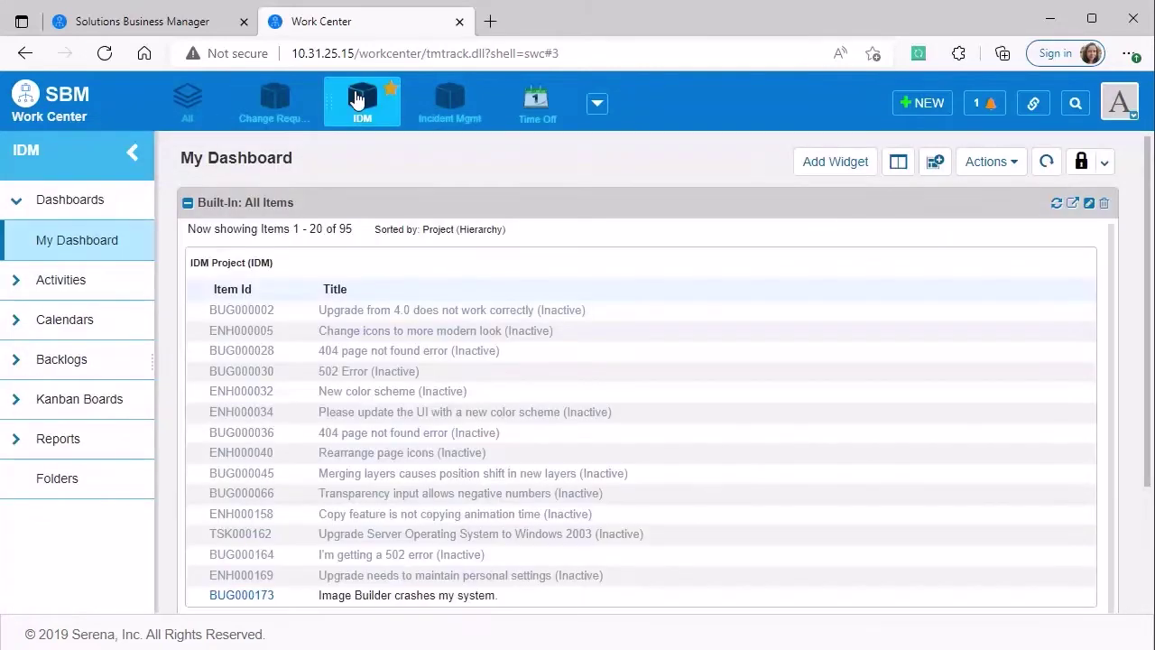
click(1076, 108)
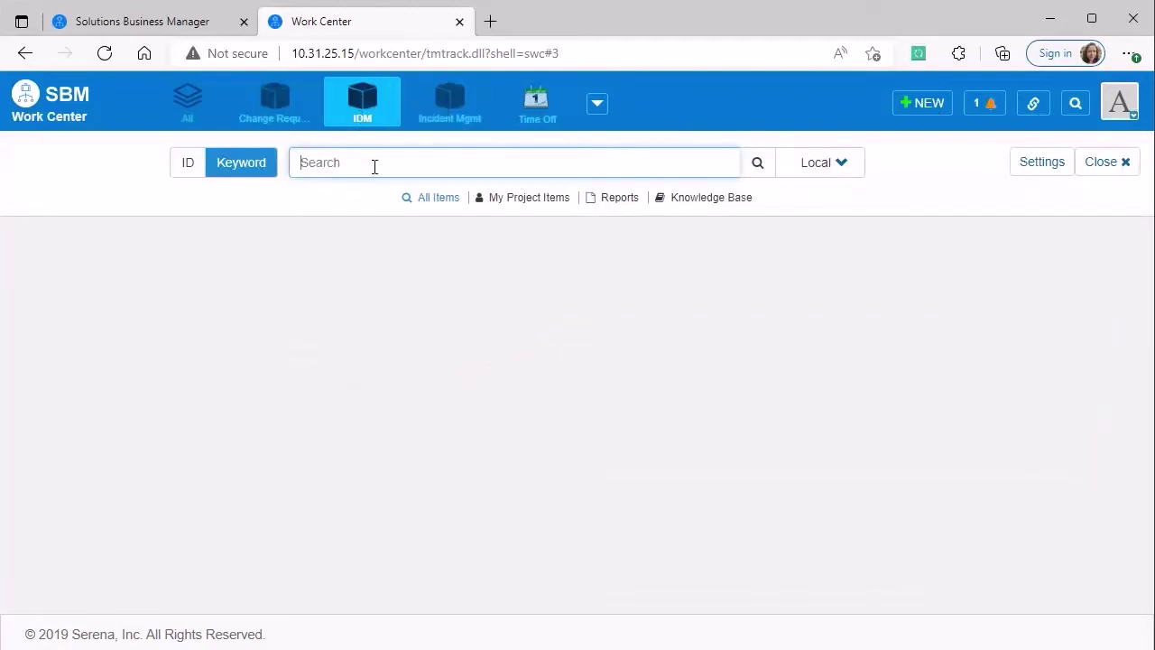
text(allow)
key(Return)
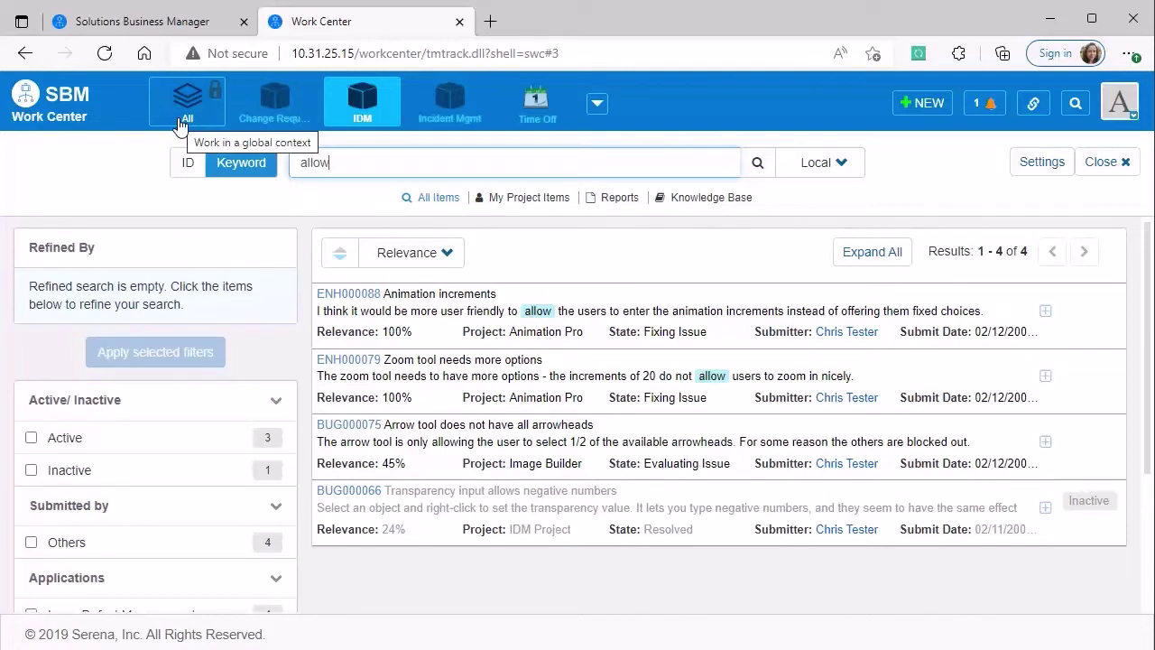
In the classic SBM interface, view the General preferences of the logged-in user's profile, and return to Work Center
click(230, 27)
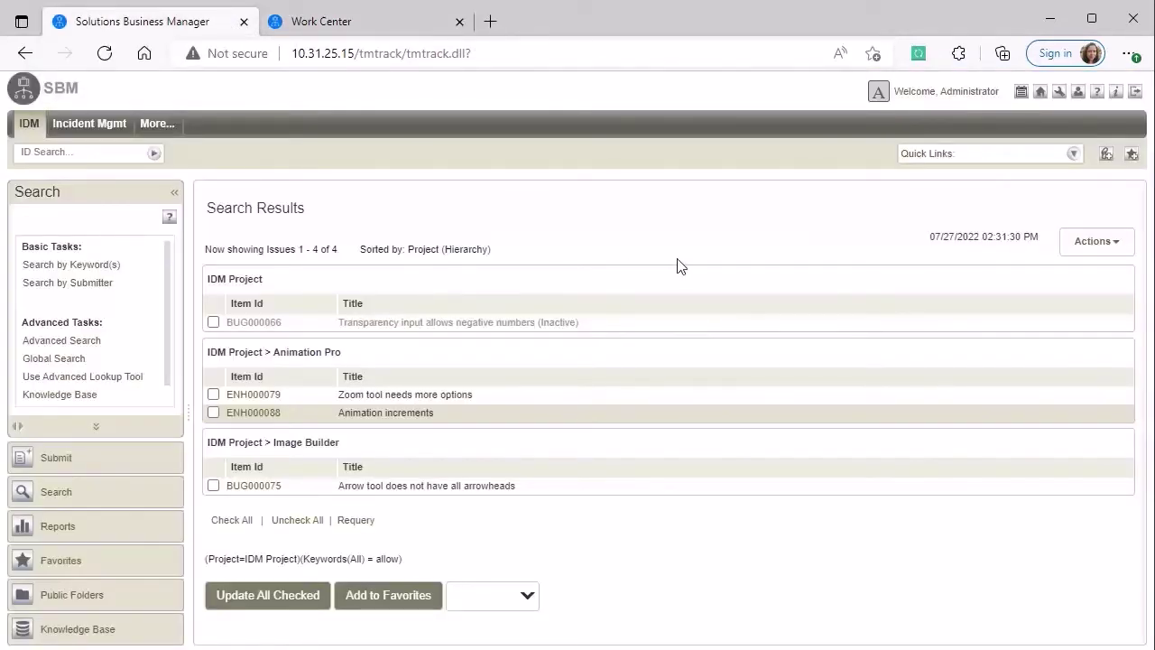
click(940, 94)
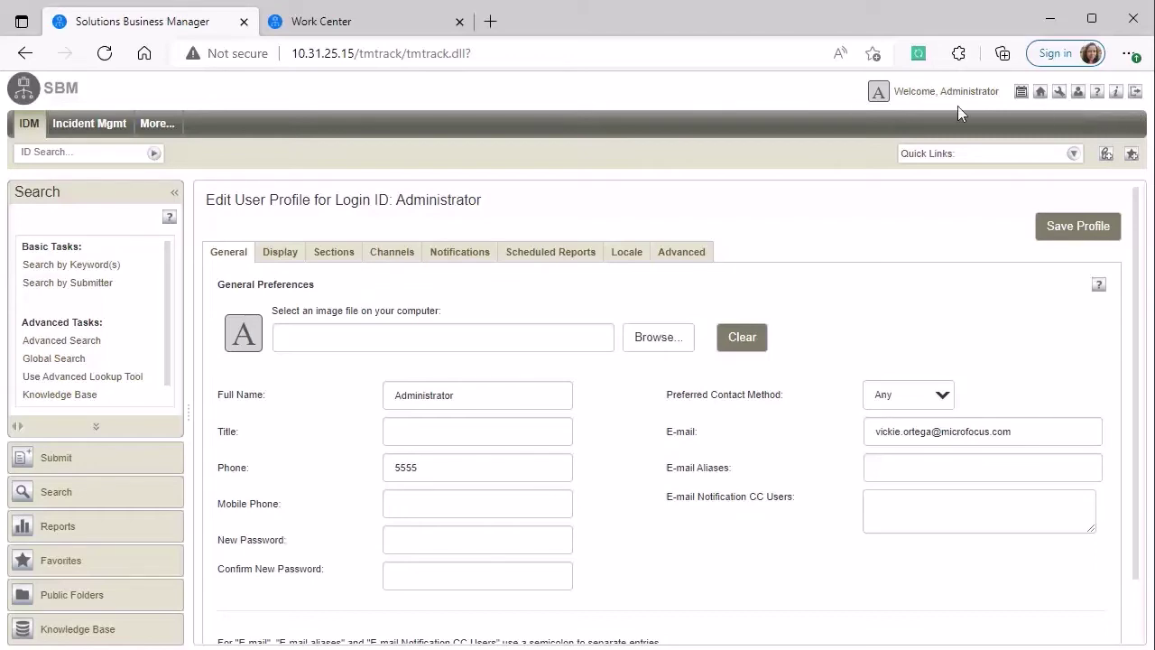
click(384, 22)
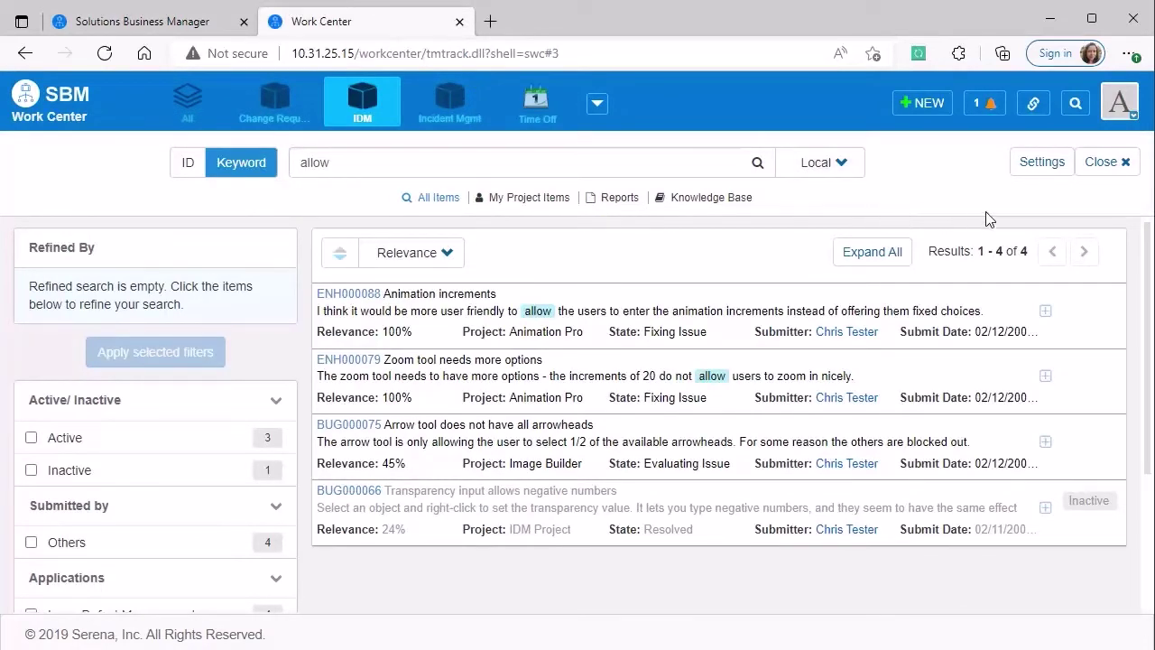
Open the logged-in user's settings in Work Center, view the Search and General categories, and close the settings without saving
click(1119, 106)
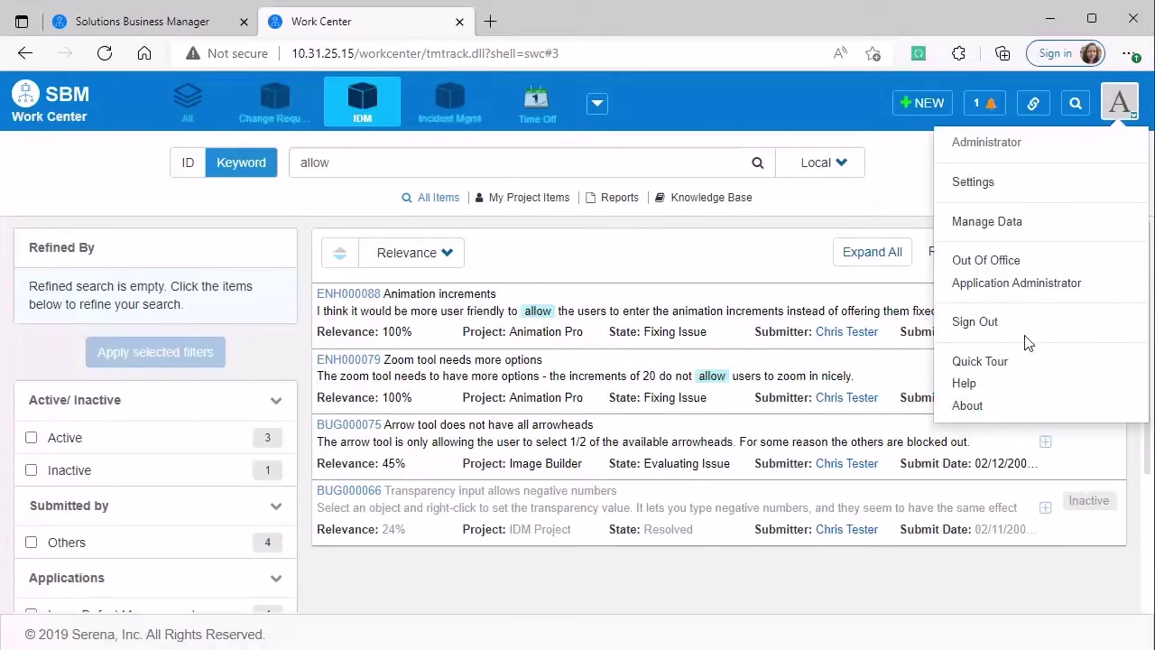
click(998, 186)
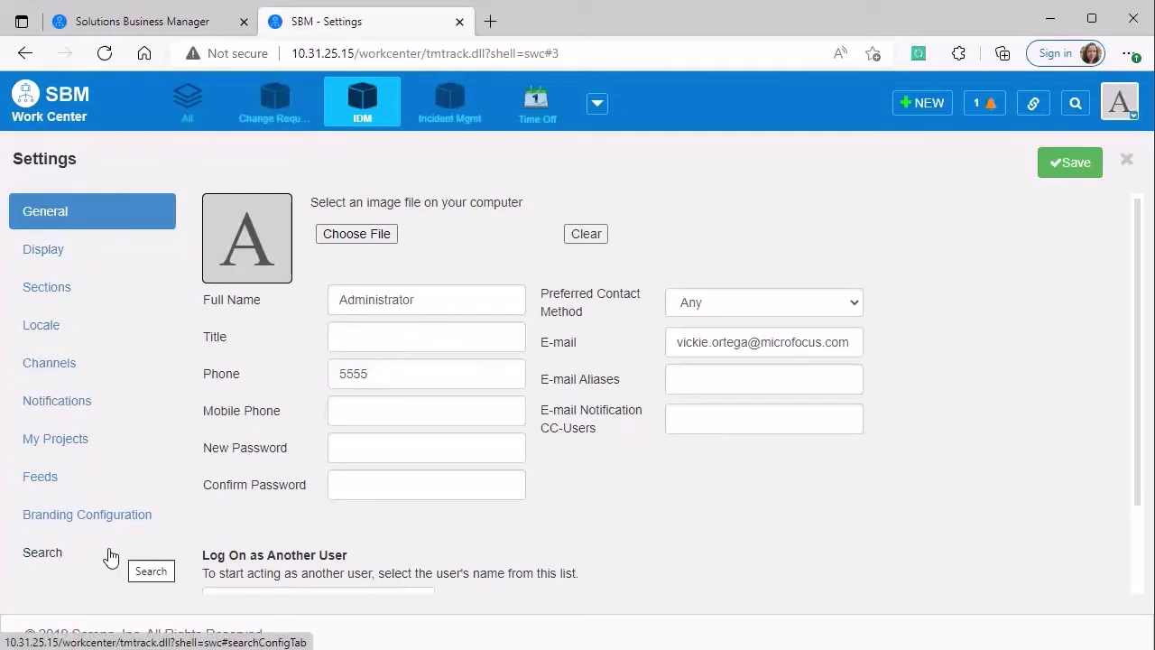
click(49, 562)
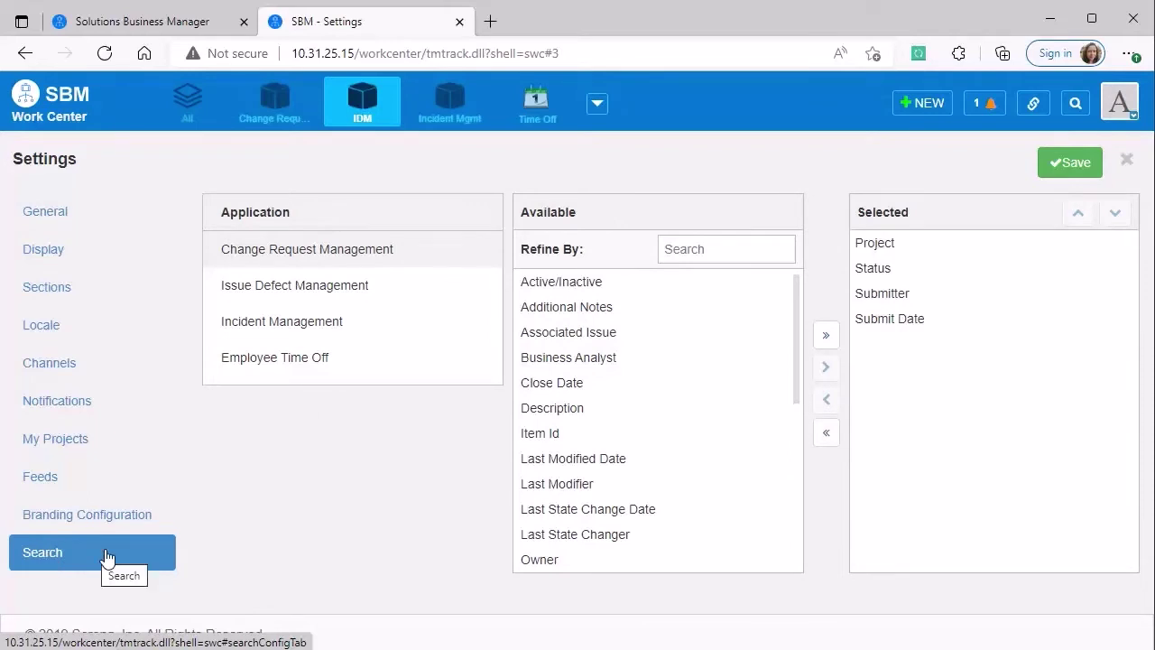
click(98, 227)
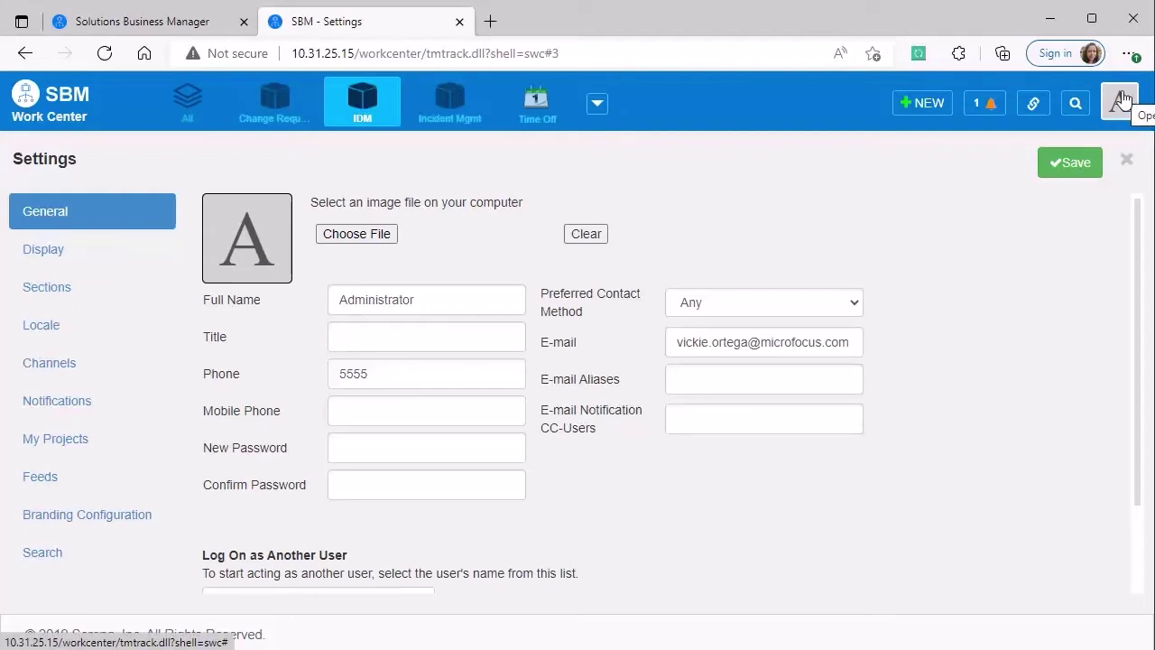
click(1126, 164)
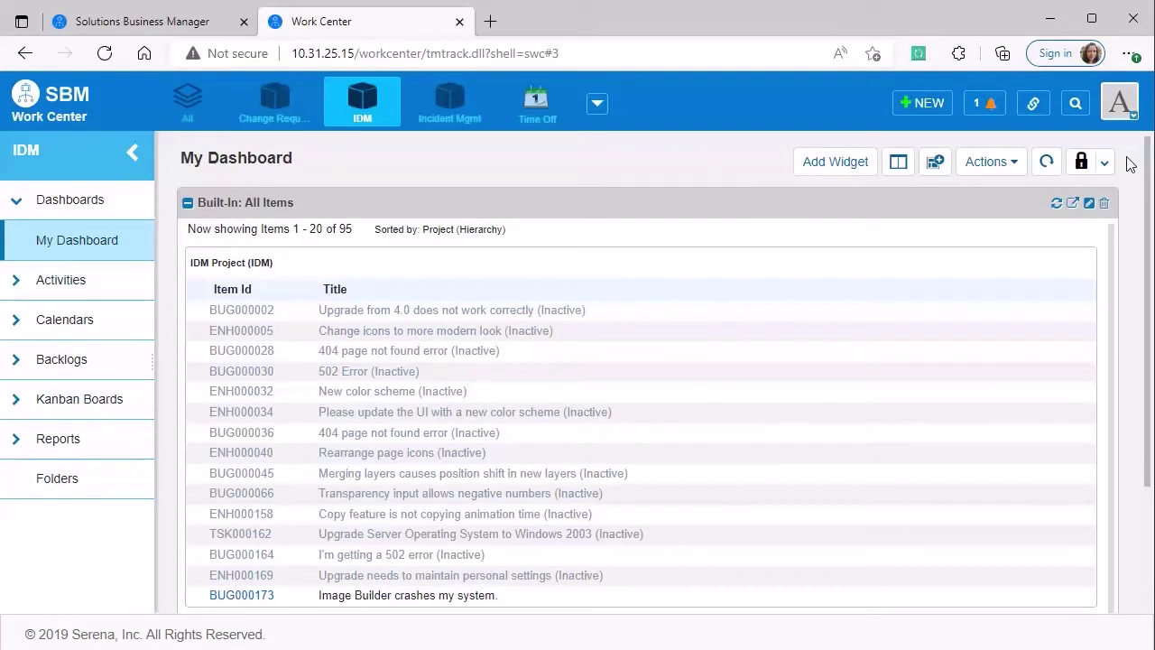
Switch to the classic SBM interface, collapse and re-expand the task pane, and make it slightly narrower
key(ctrl+Tab)
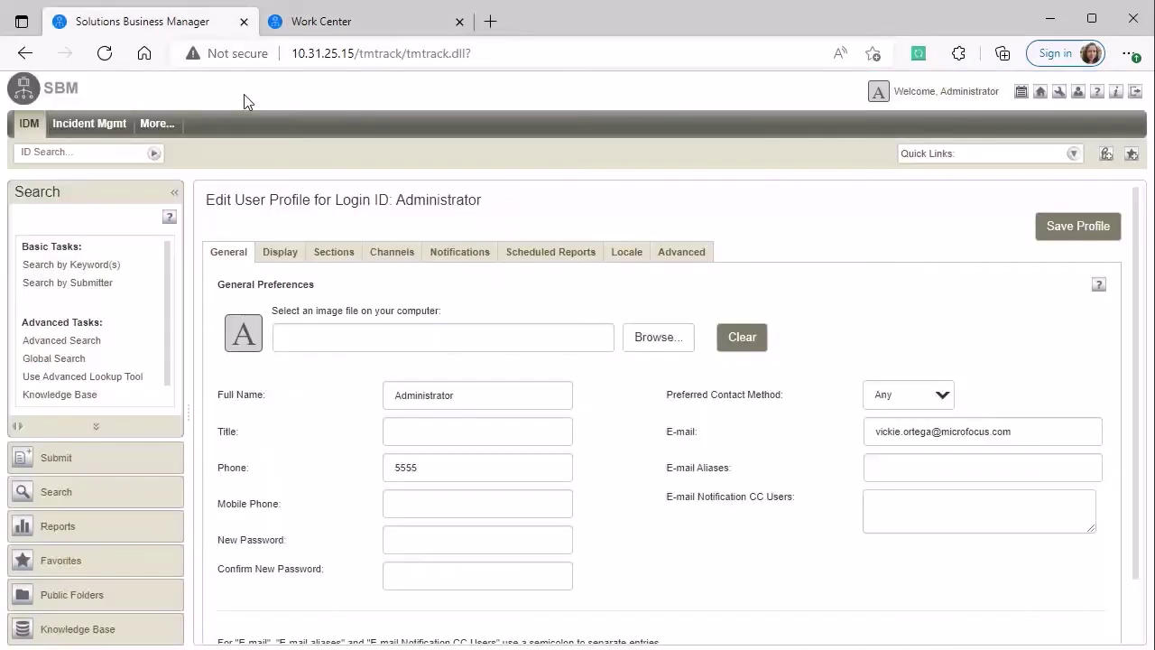
click(173, 192)
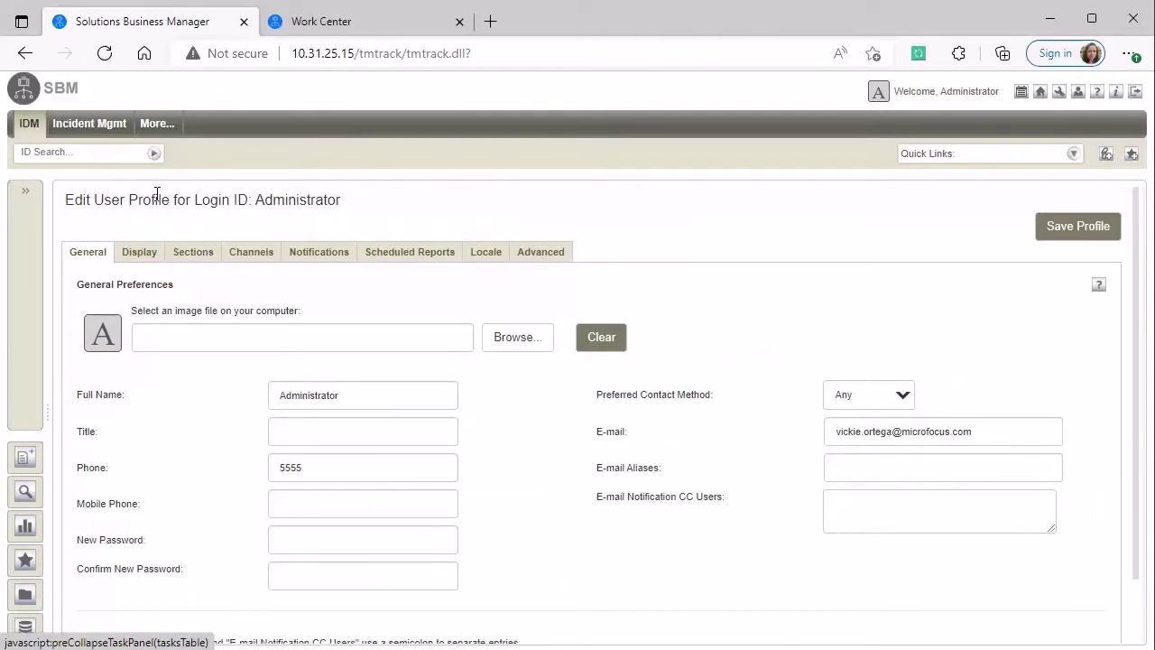
click(26, 192)
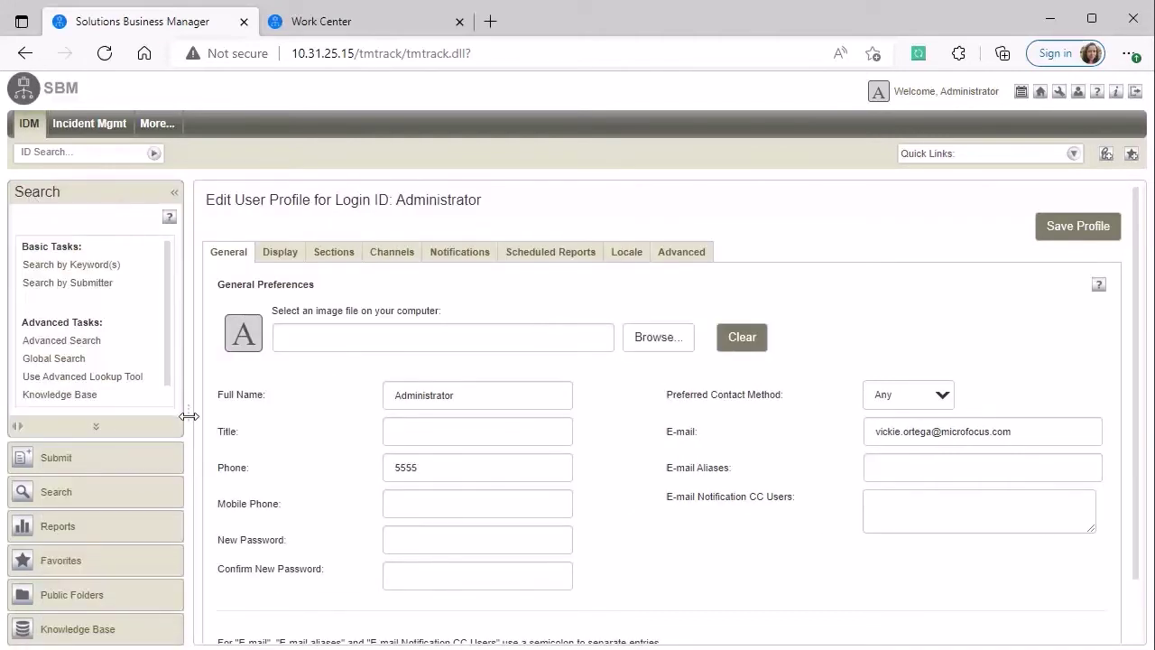
mouse_move(189, 416)
mouse_down()
mouse_move(335, 420)
mouse_move(146, 415)
mouse_move(349, 410)
mouse_move(186, 410)
mouse_up()
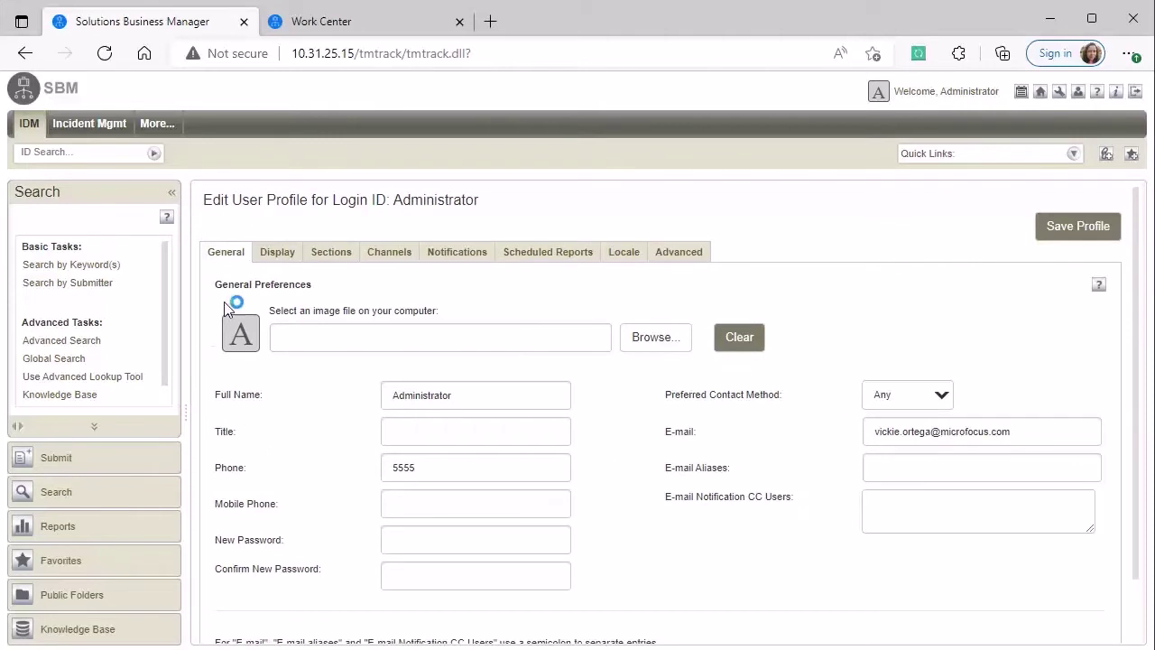
Switch to Work Center, collapse and re-expand the IDM navigation pane, and make it slightly wider
click(381, 27)
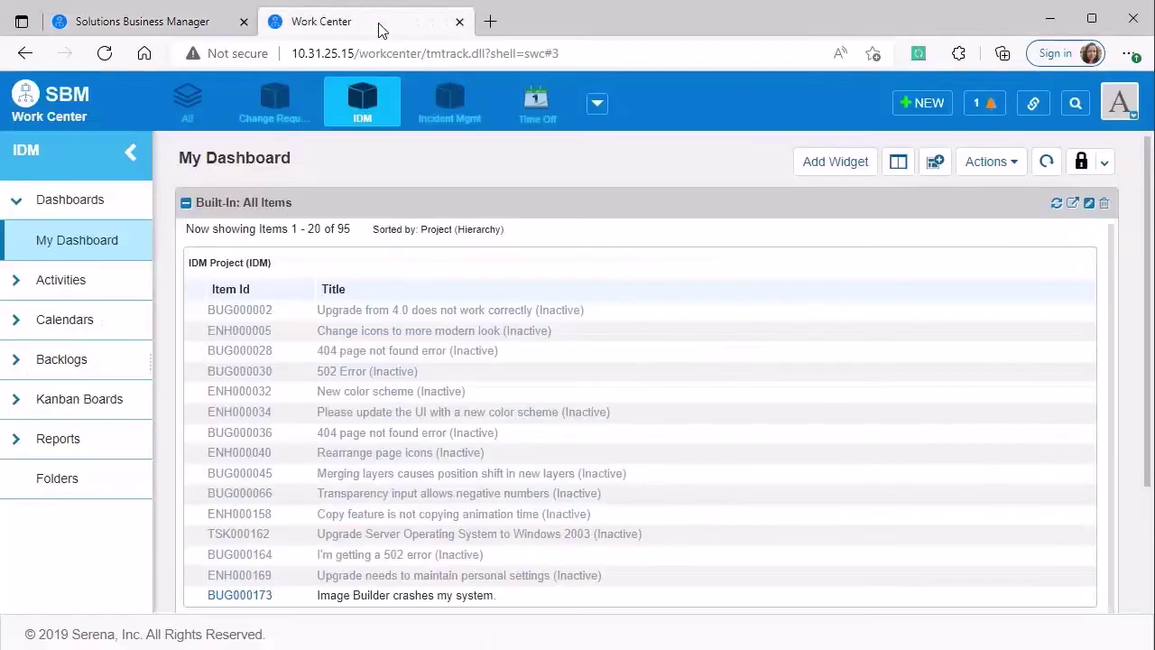
click(131, 152)
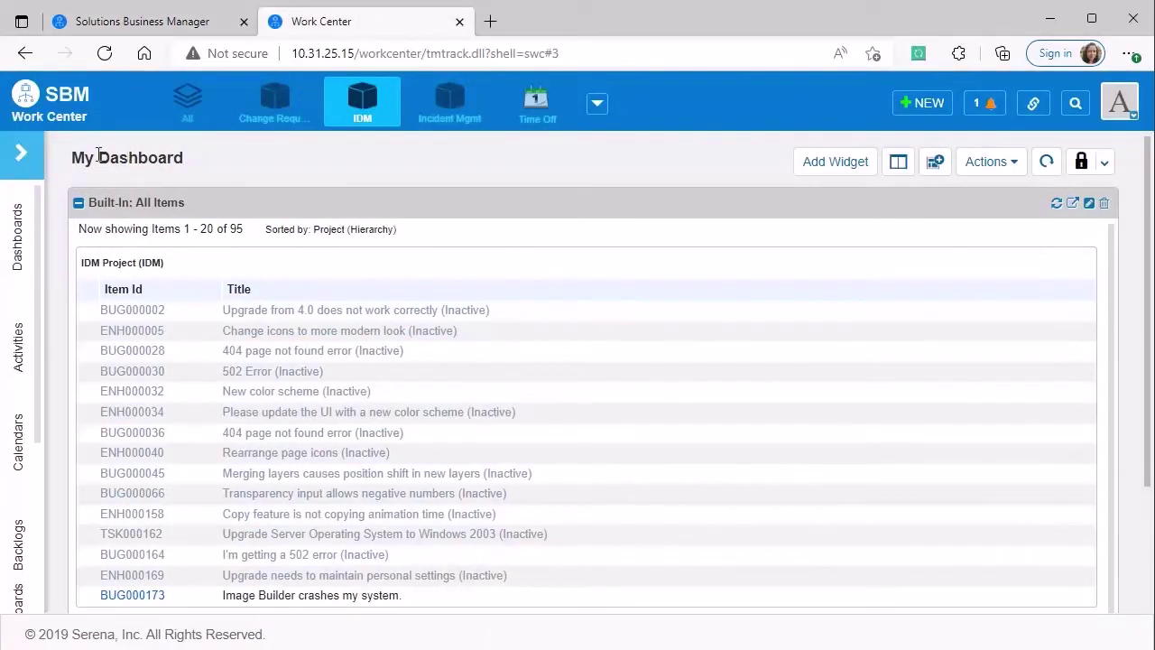
click(21, 153)
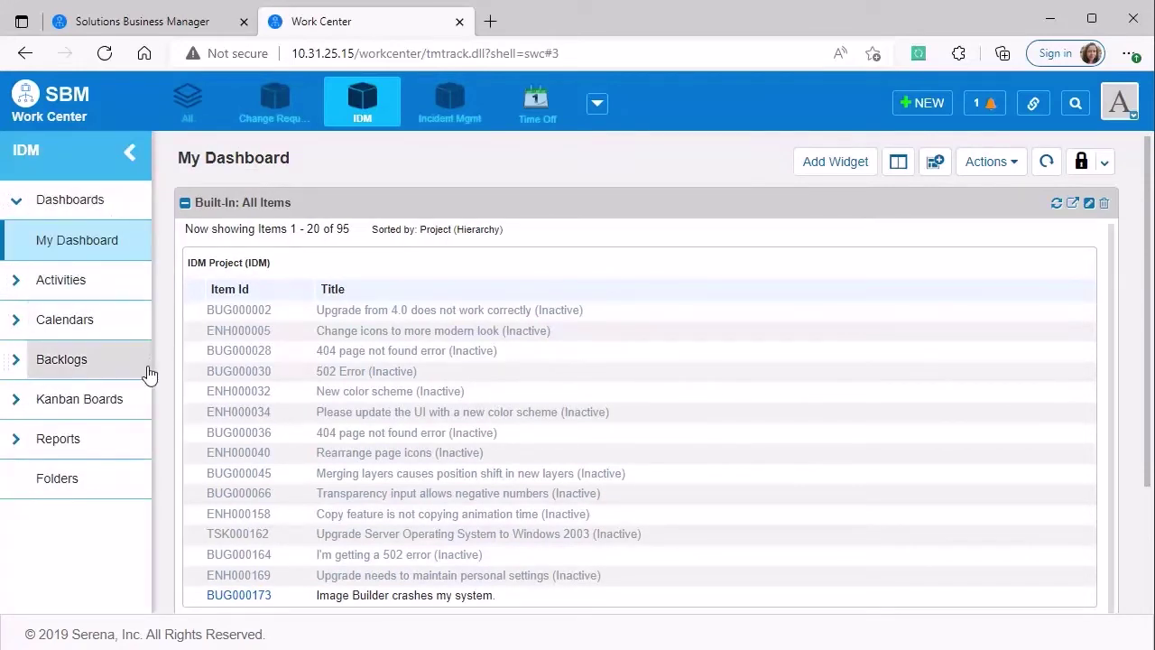
drag(149, 364, 154, 338)
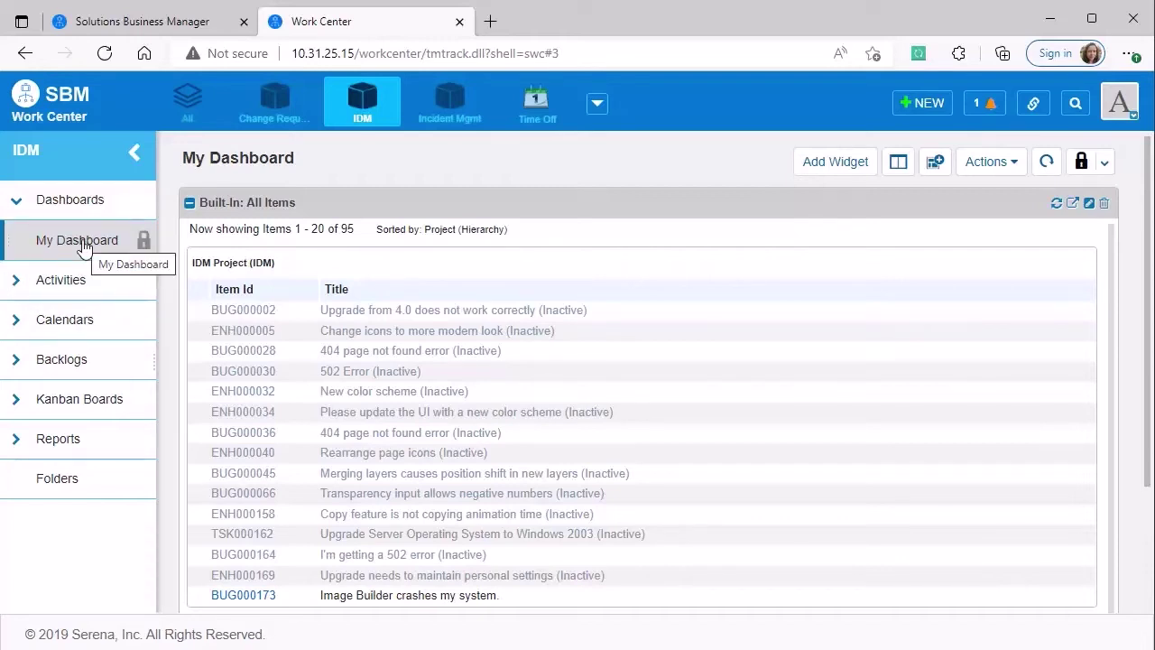
In the classic SBM interface, view the home page and the opening pages of the Incident Mgmt and Change Requests applications
click(220, 27)
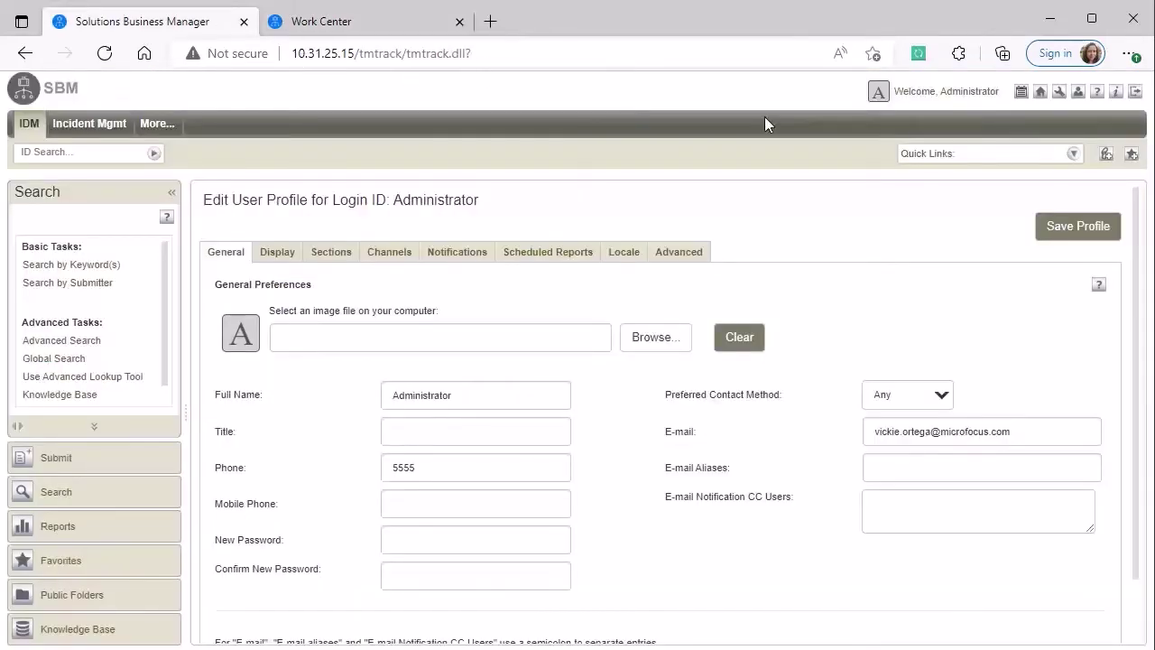
click(1041, 93)
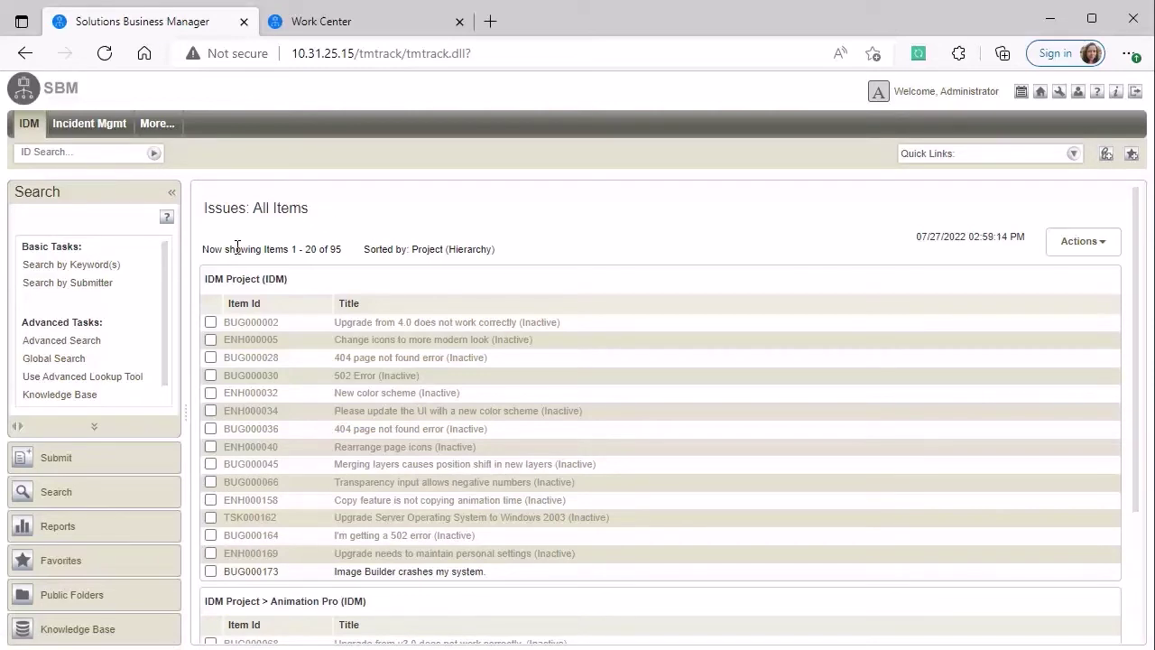
click(108, 131)
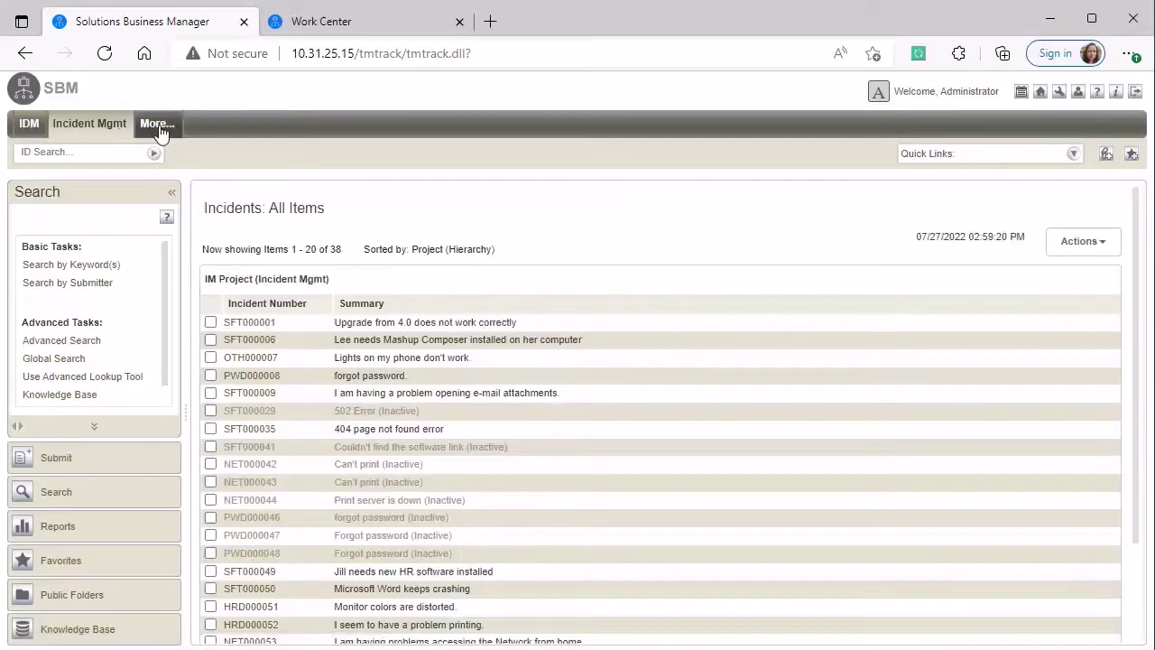
click(153, 125)
click(199, 179)
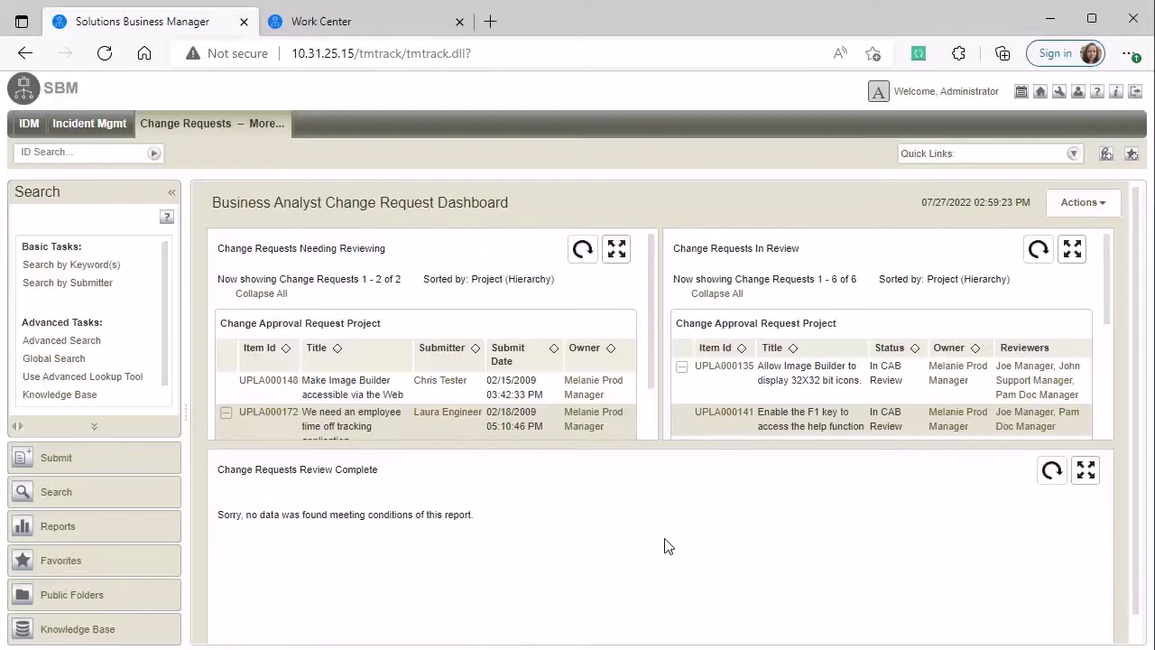
Switch to Work Center and view My Dashboard for the Change Requests application and for all applications
click(395, 32)
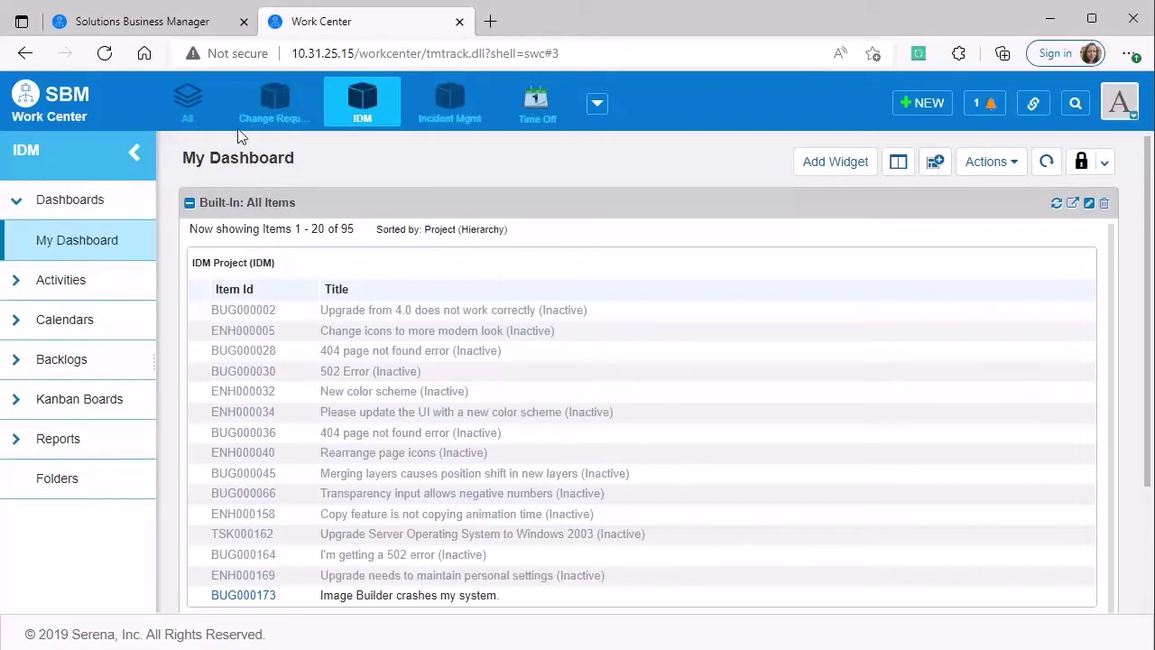
click(271, 101)
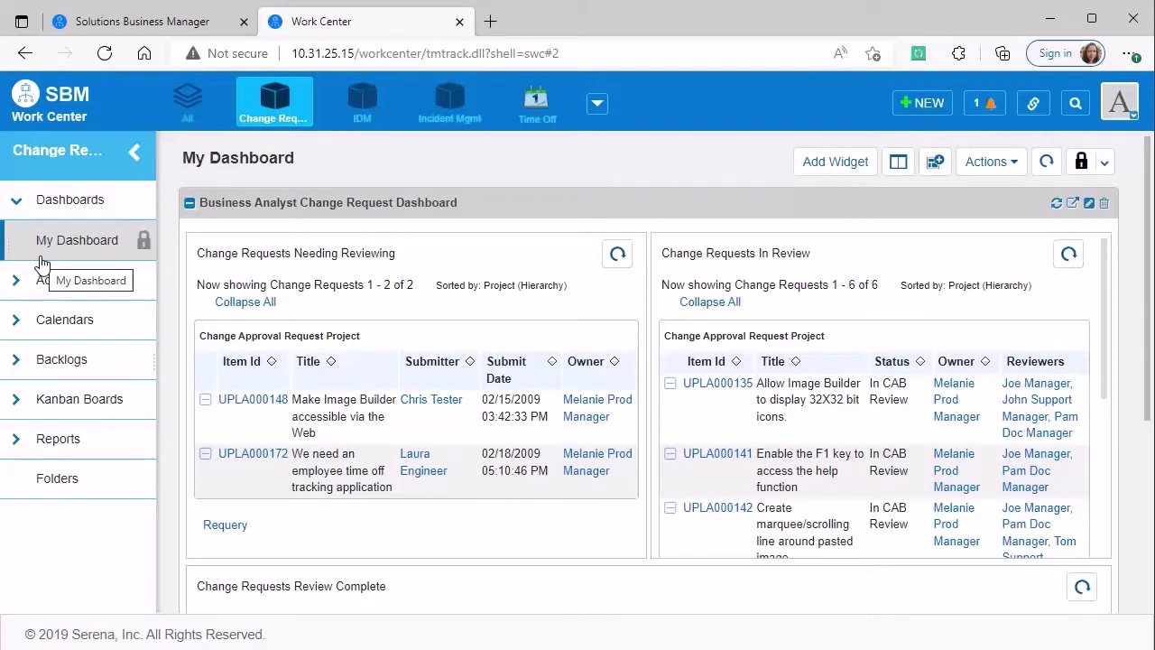
click(190, 100)
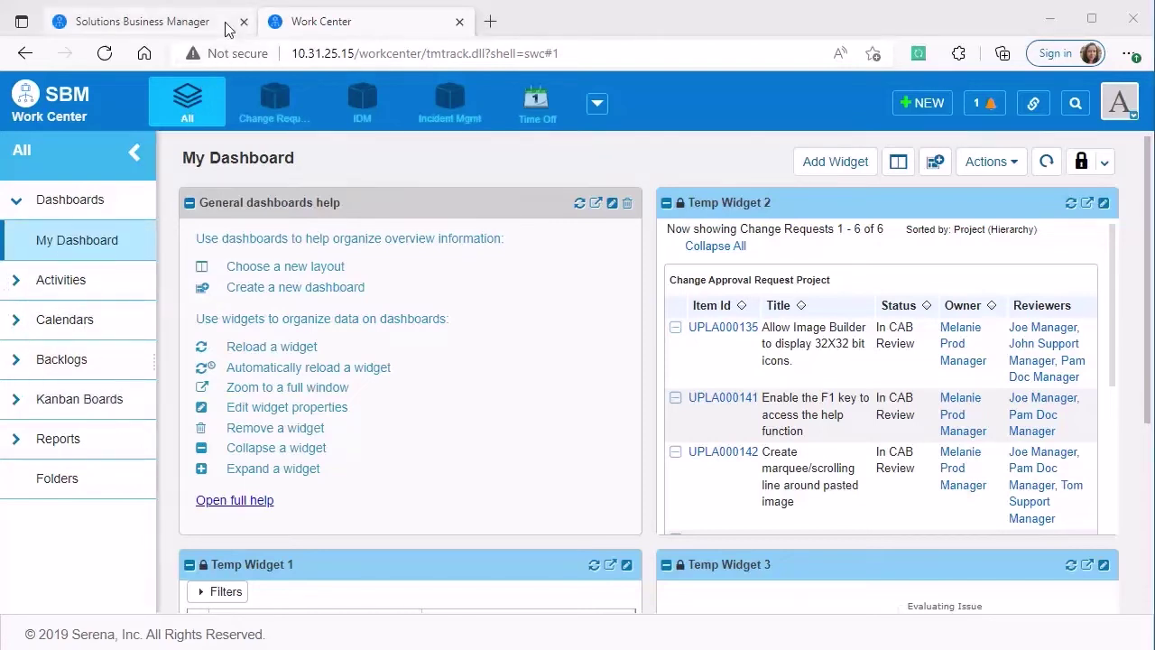
In the classic SBM interface, find the Change Requests application's reports and run the Change Requests In Review report
click(153, 21)
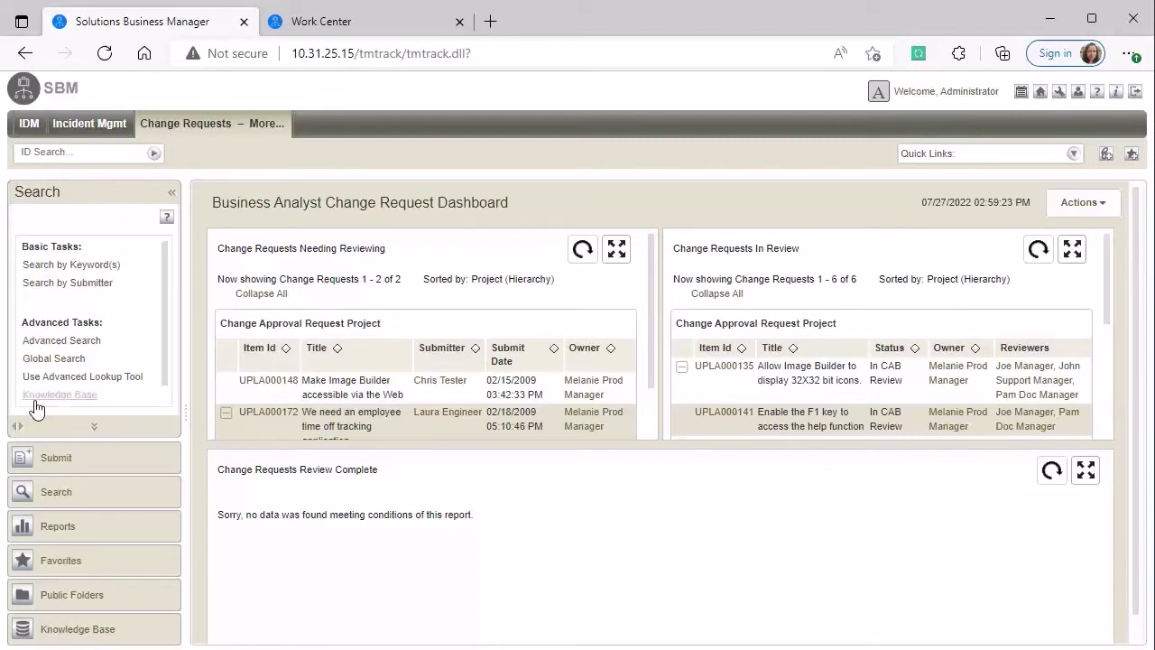
click(117, 529)
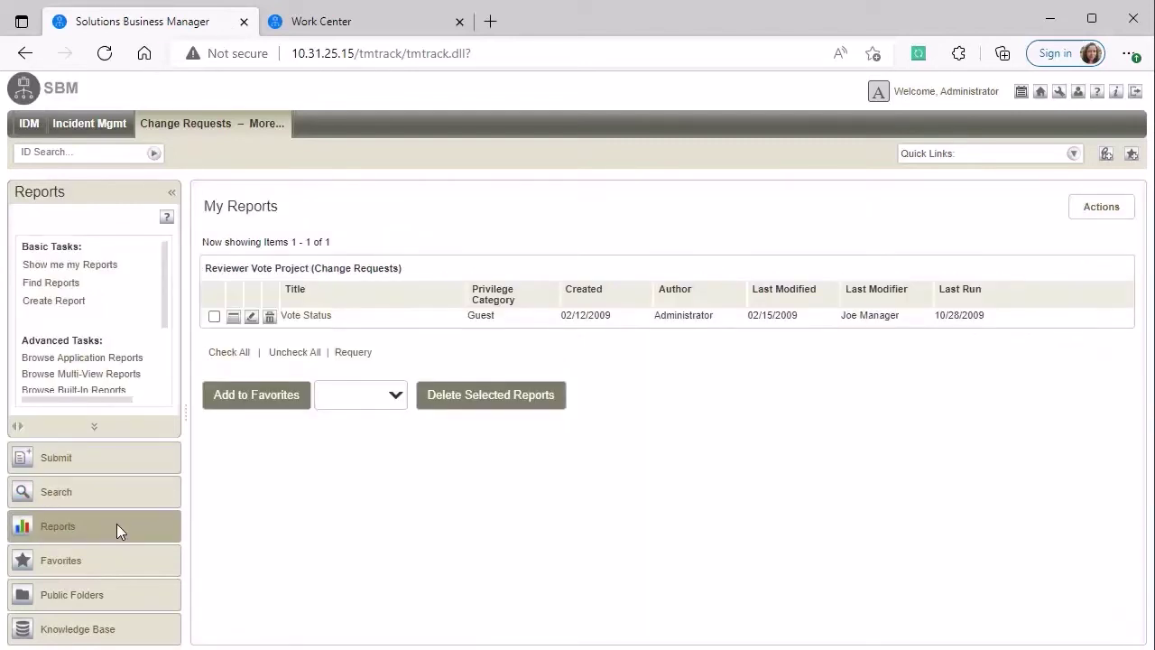
click(78, 285)
click(246, 588)
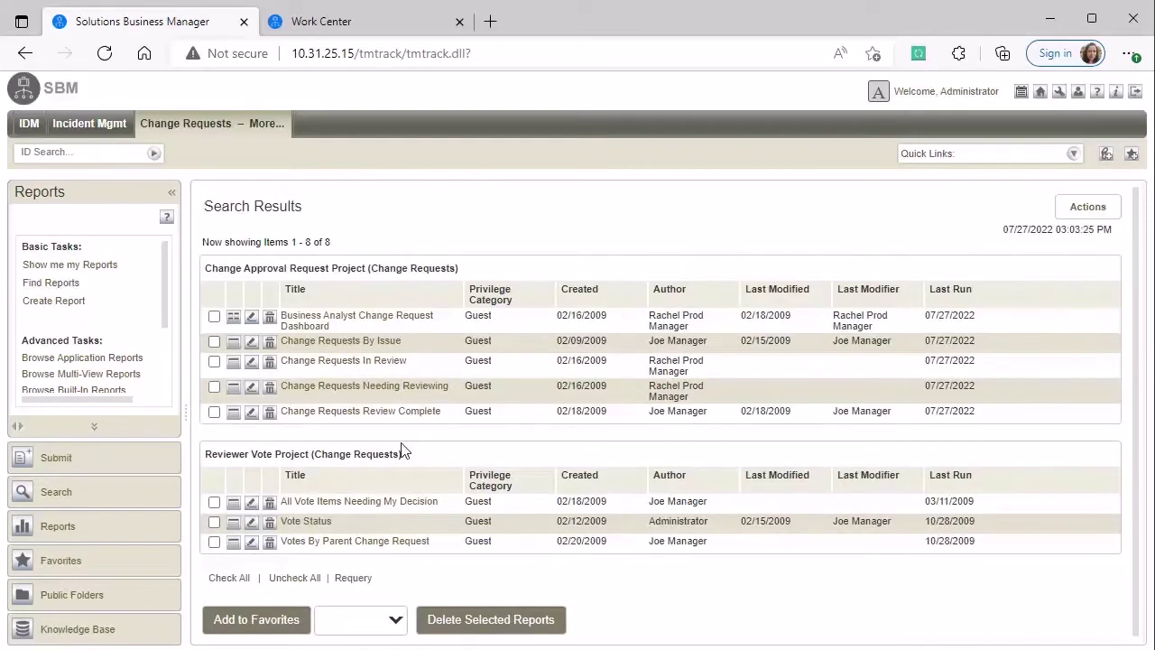
click(330, 364)
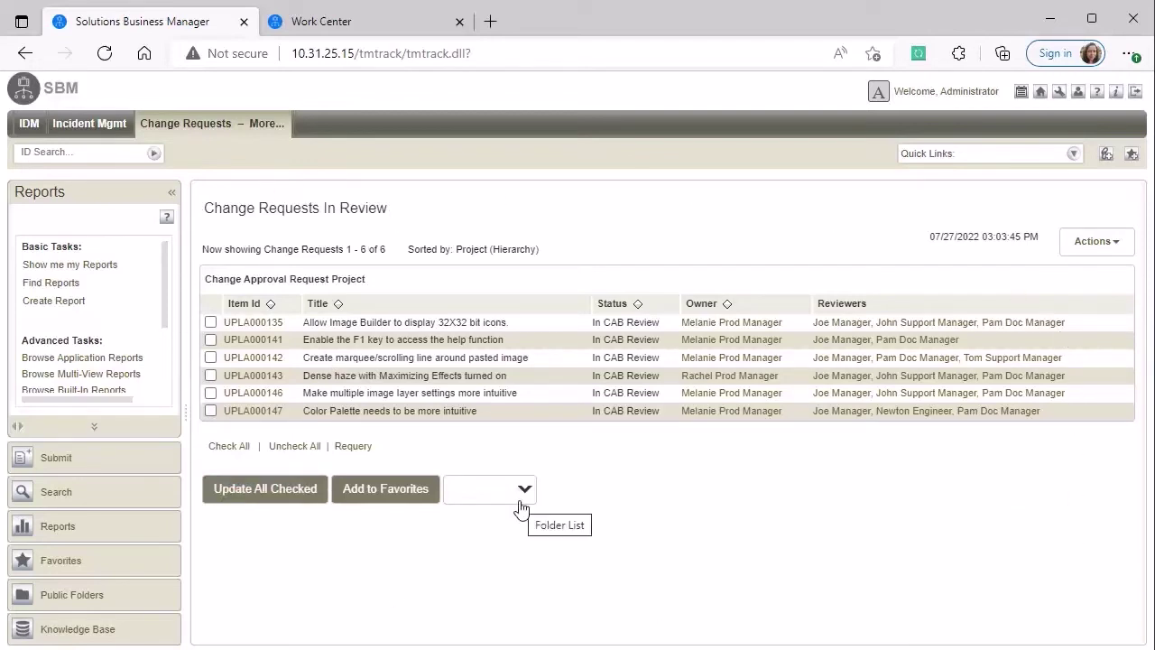
Switch to Work Center and run Change Requests In Review from the Change Requests application's recent reports
click(385, 36)
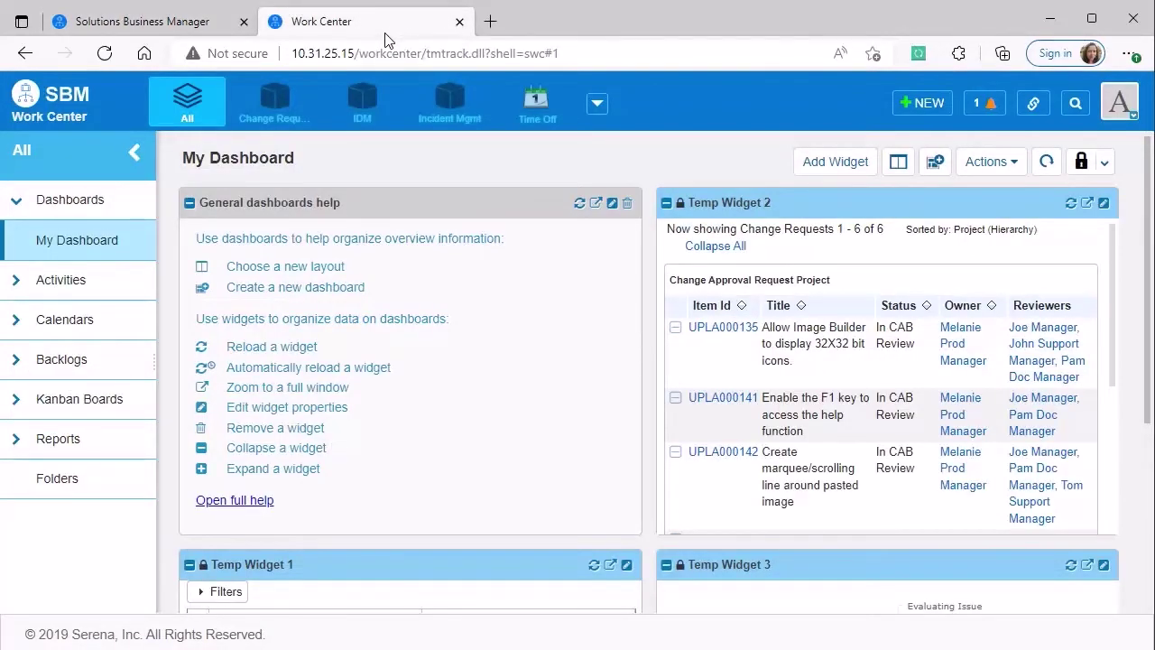
click(268, 102)
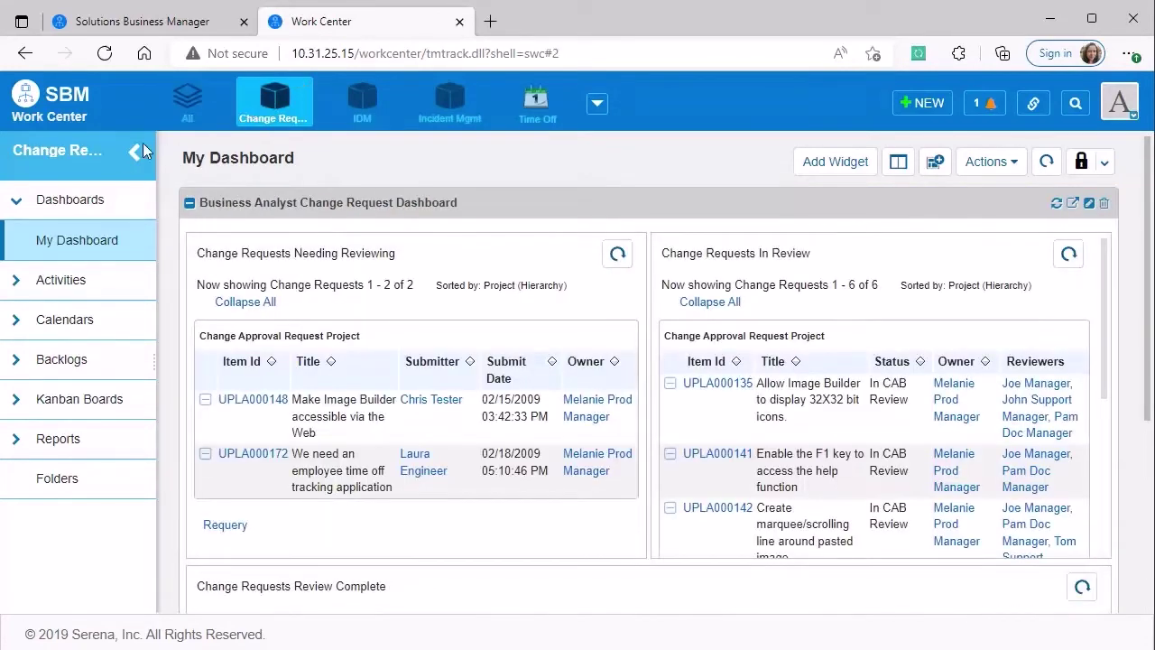
click(114, 440)
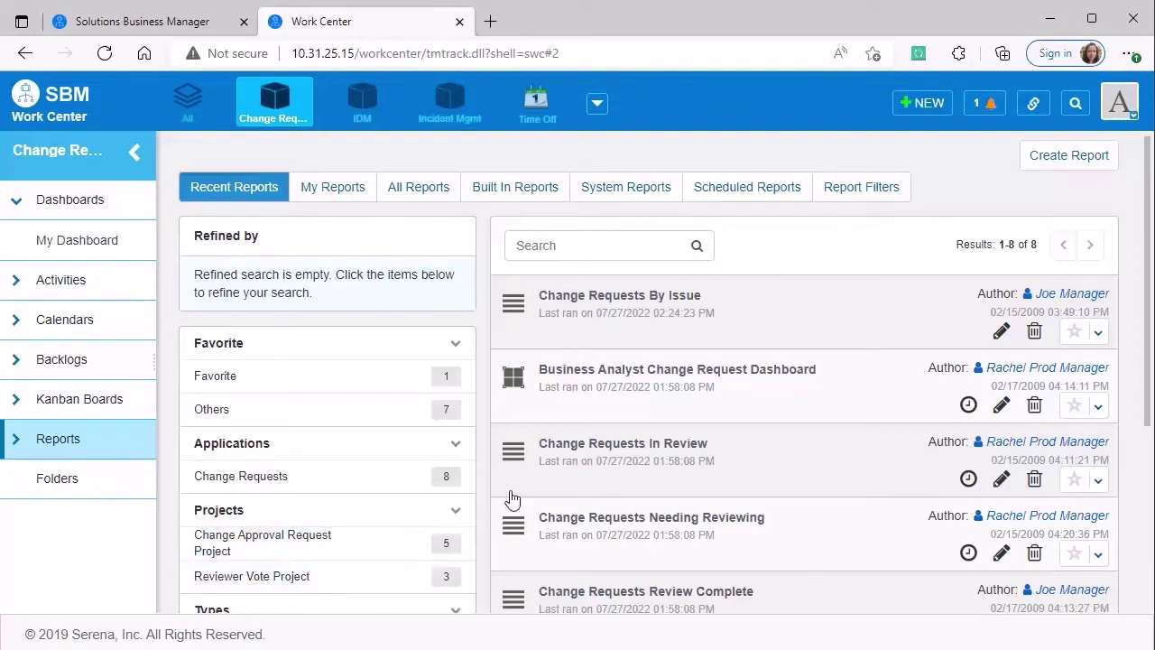
click(632, 444)
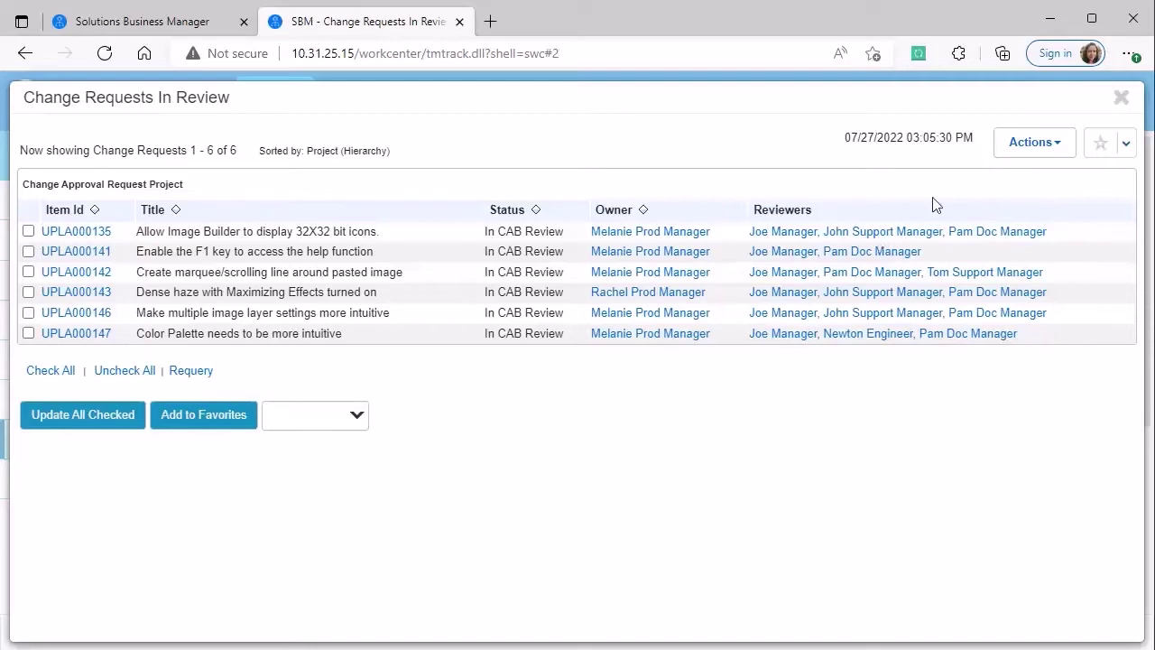
Copy the Change Requests In Review report's URL to the clipboard and close the report
click(1034, 144)
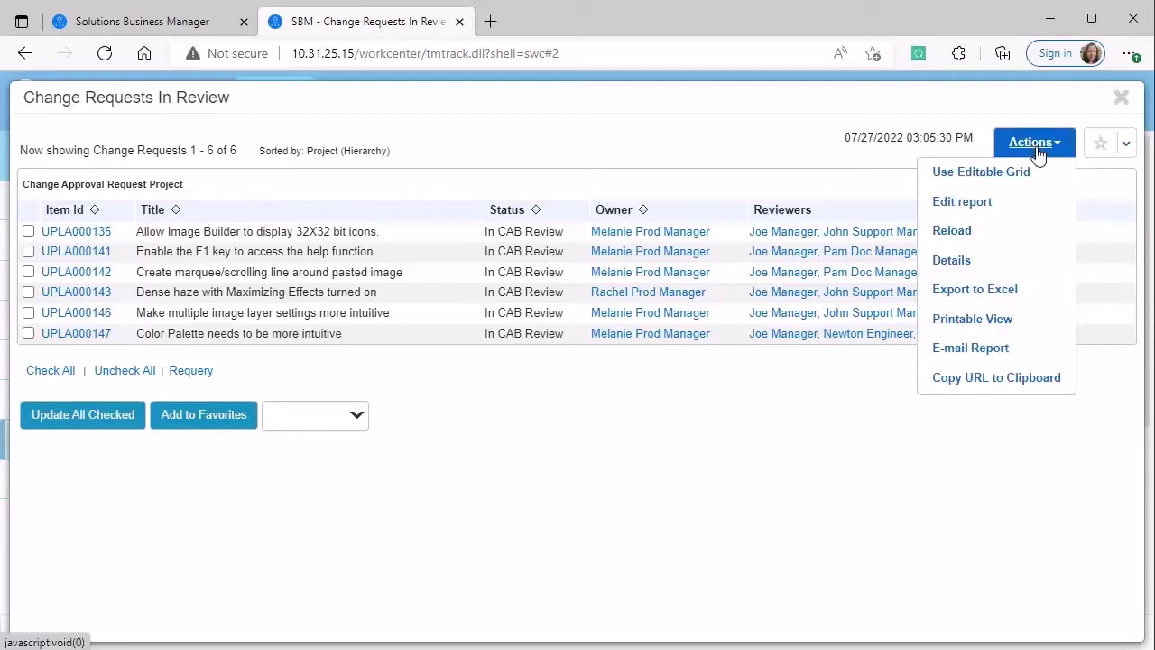
click(1041, 379)
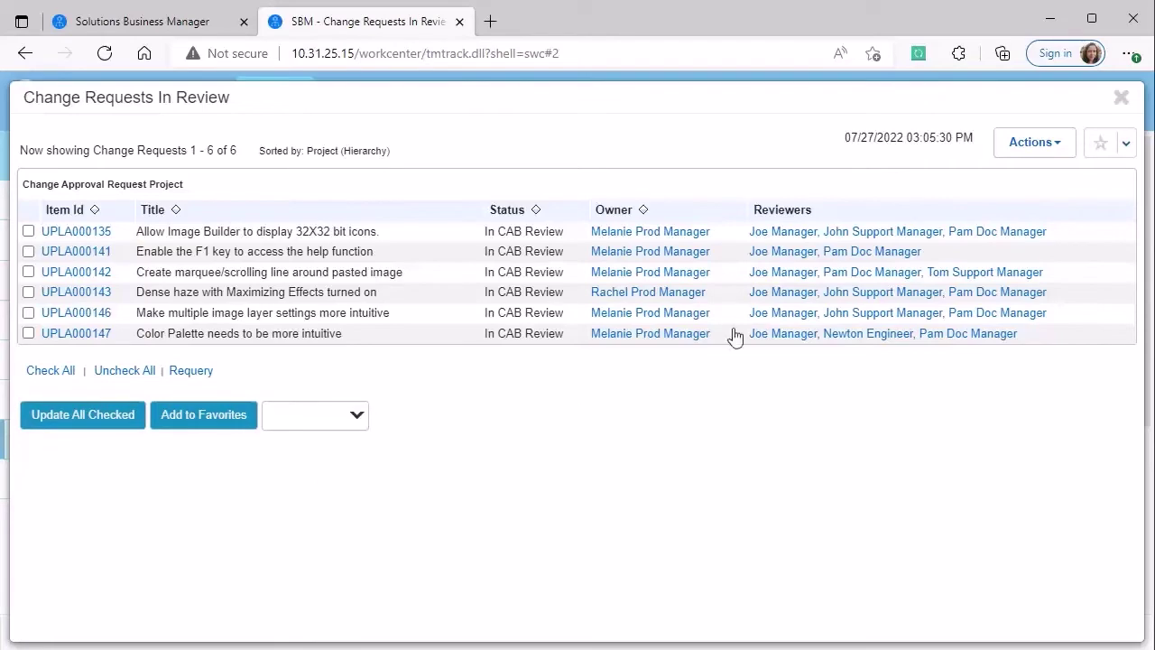
click(1122, 99)
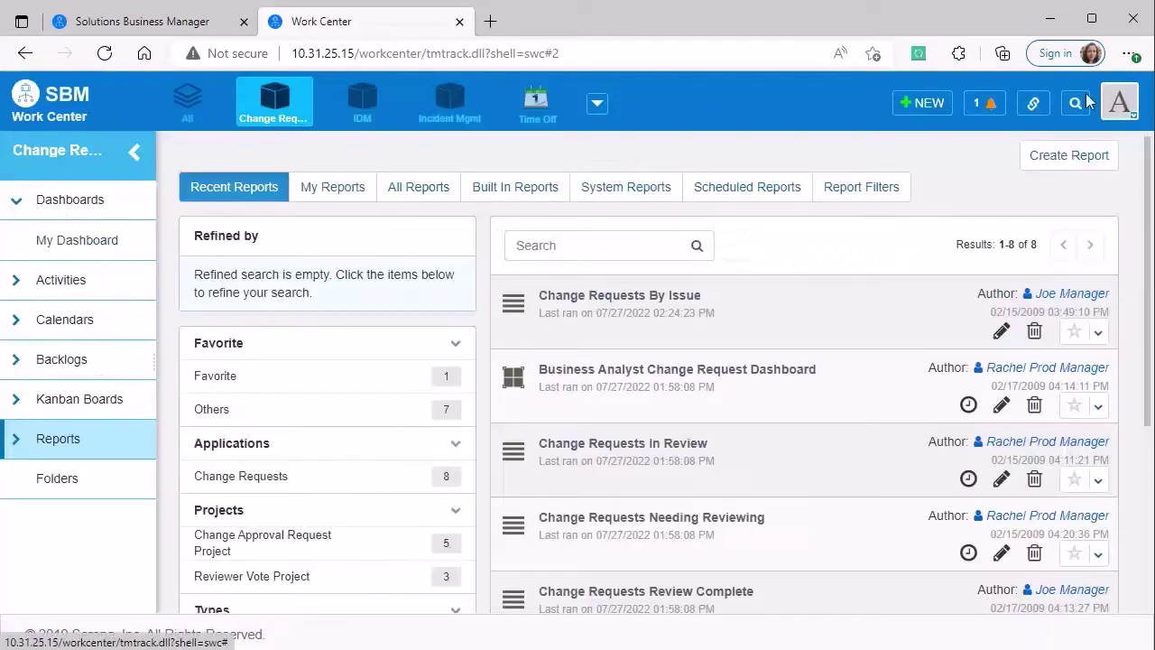
Switch to the global context of all applications and list its recent reports
click(187, 104)
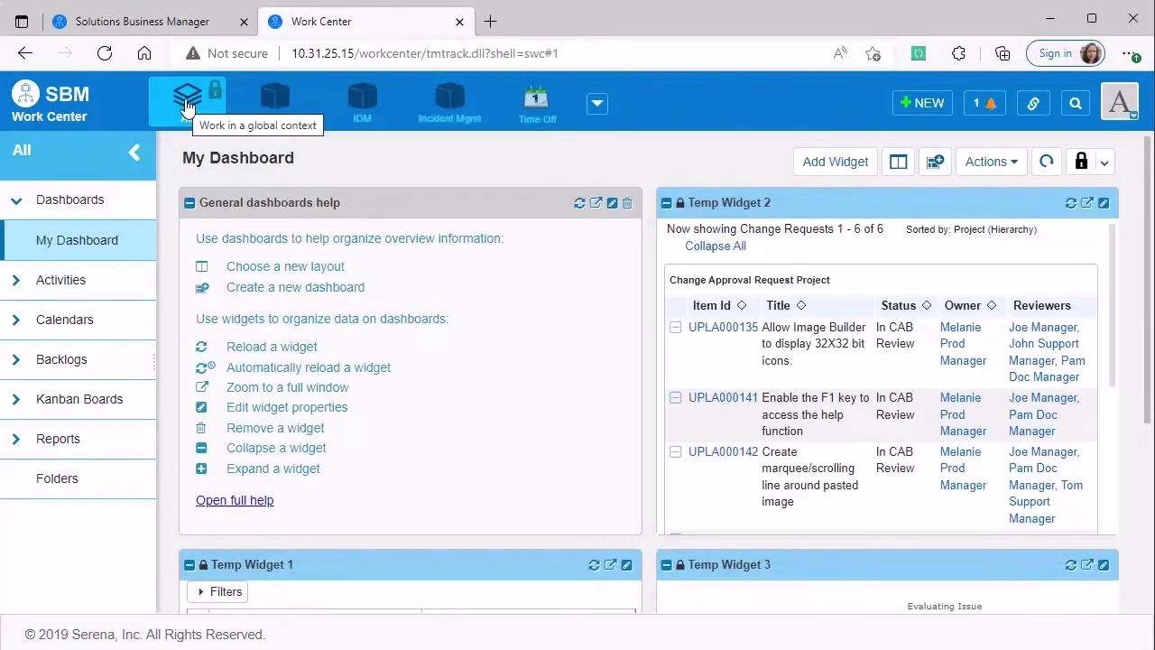
click(90, 439)
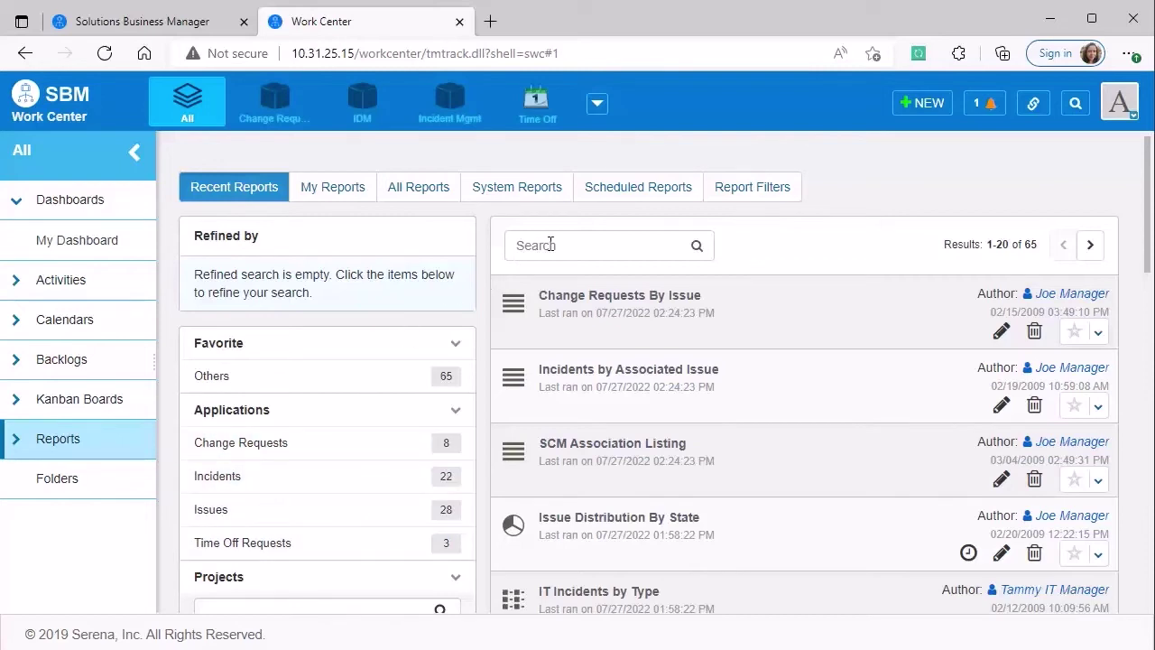
Switch to the classic SBM interface and start a new Listing report in the Change Requests application
click(217, 27)
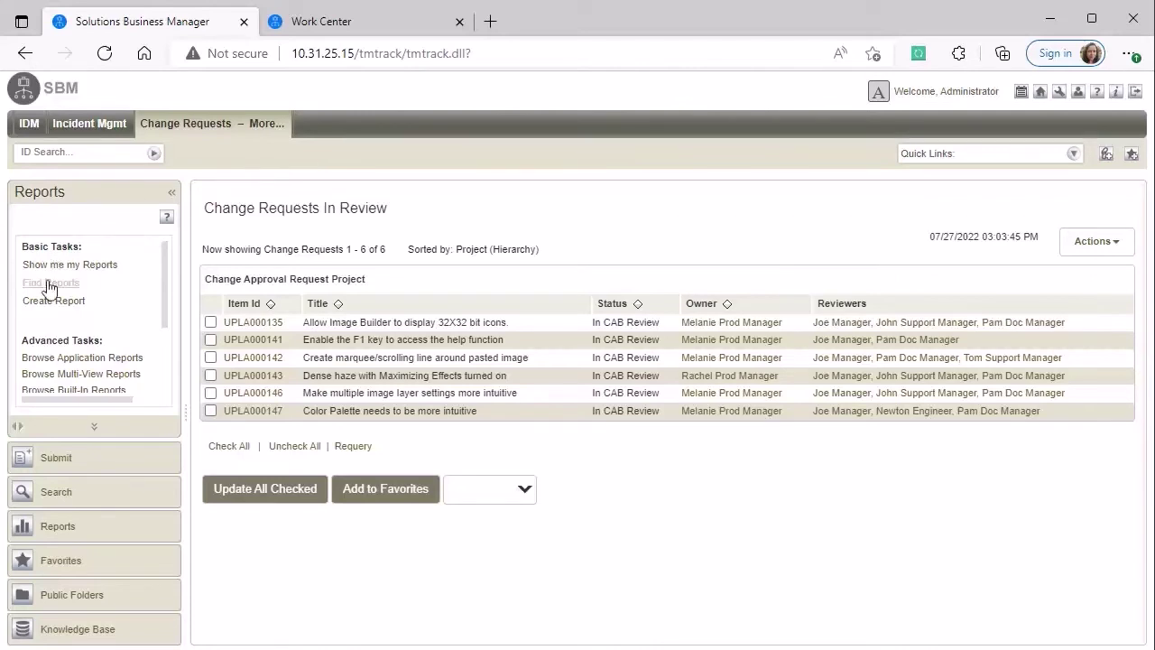
click(89, 525)
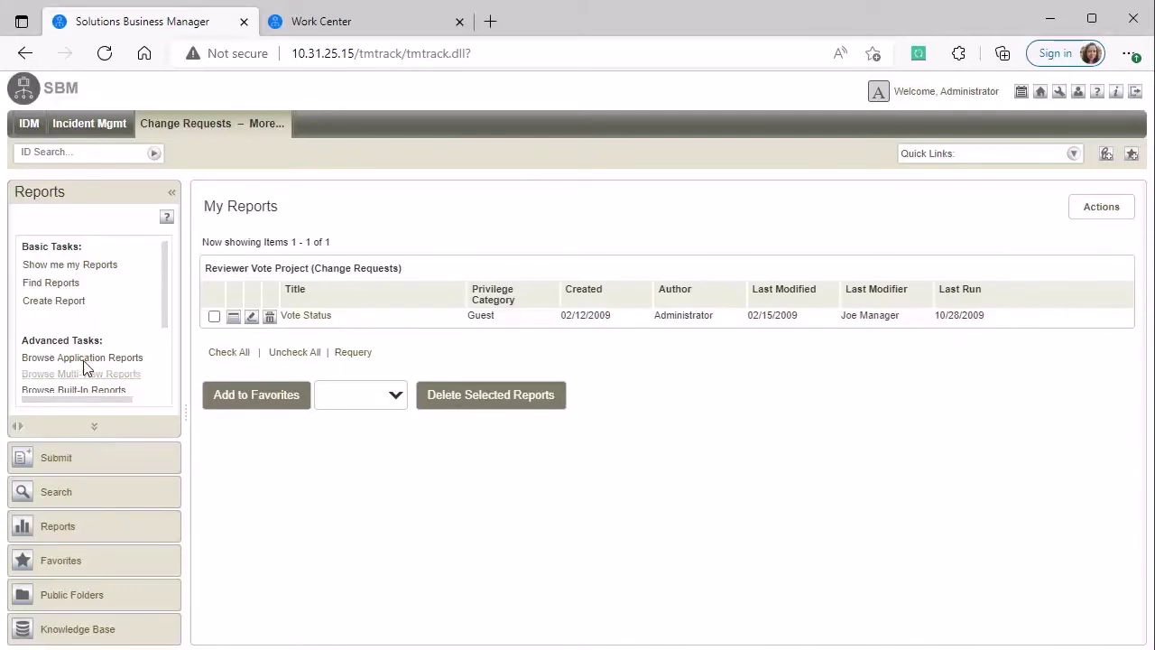
click(64, 307)
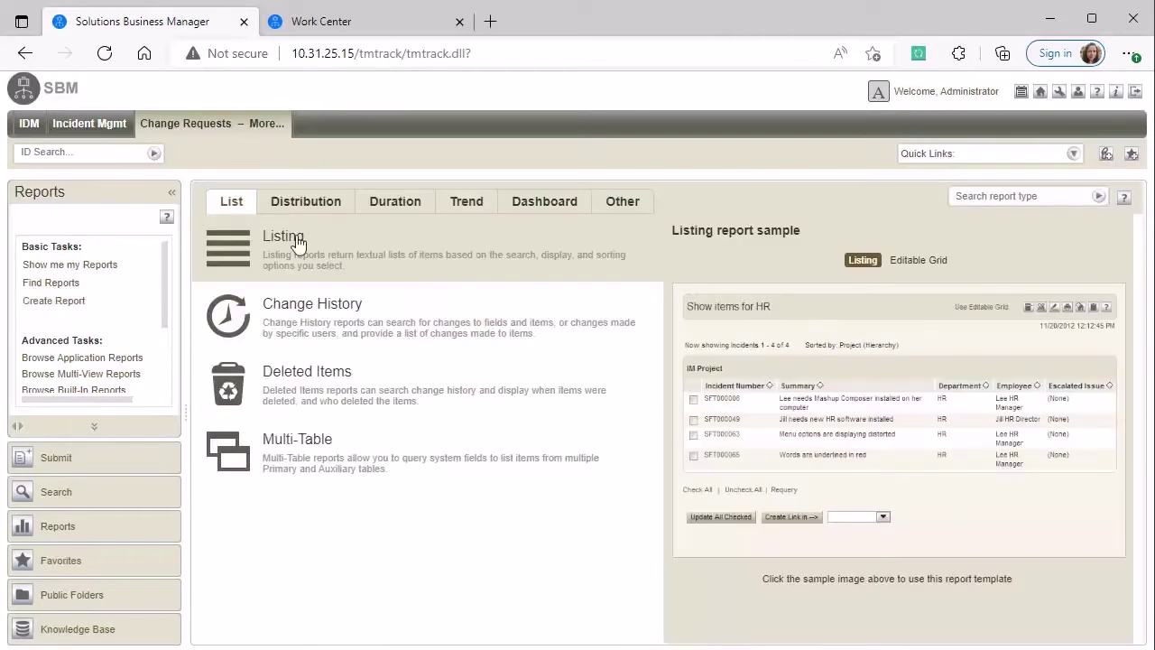
click(817, 350)
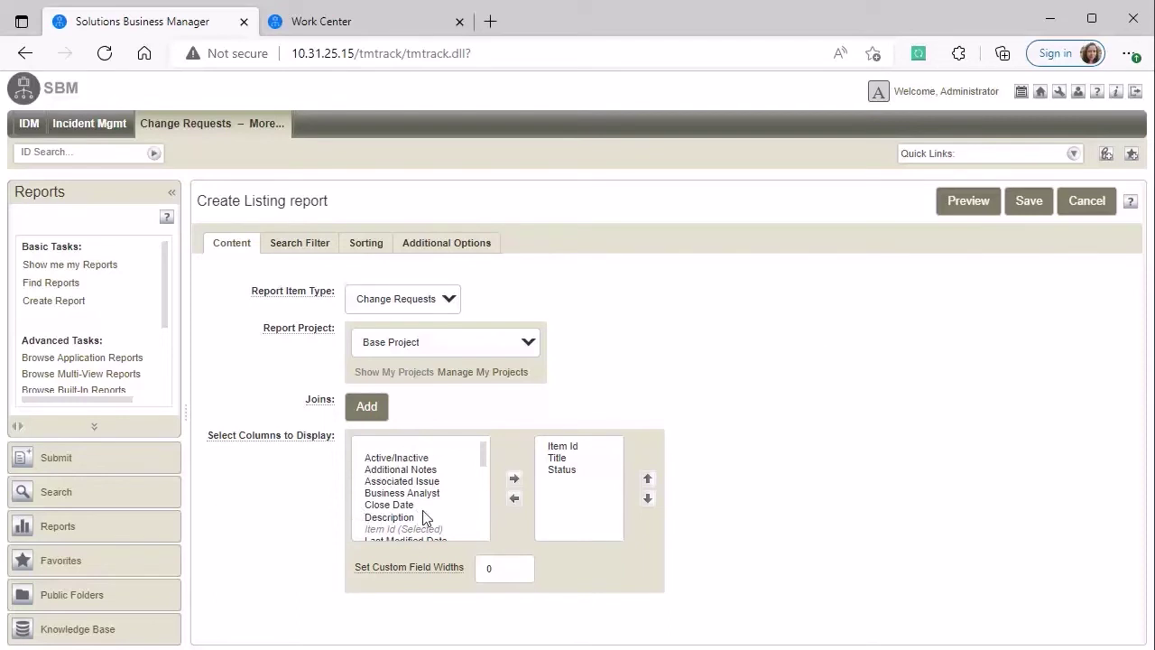
Review the new Listing report's search filter, sorting and additional options in the classic interface
click(295, 241)
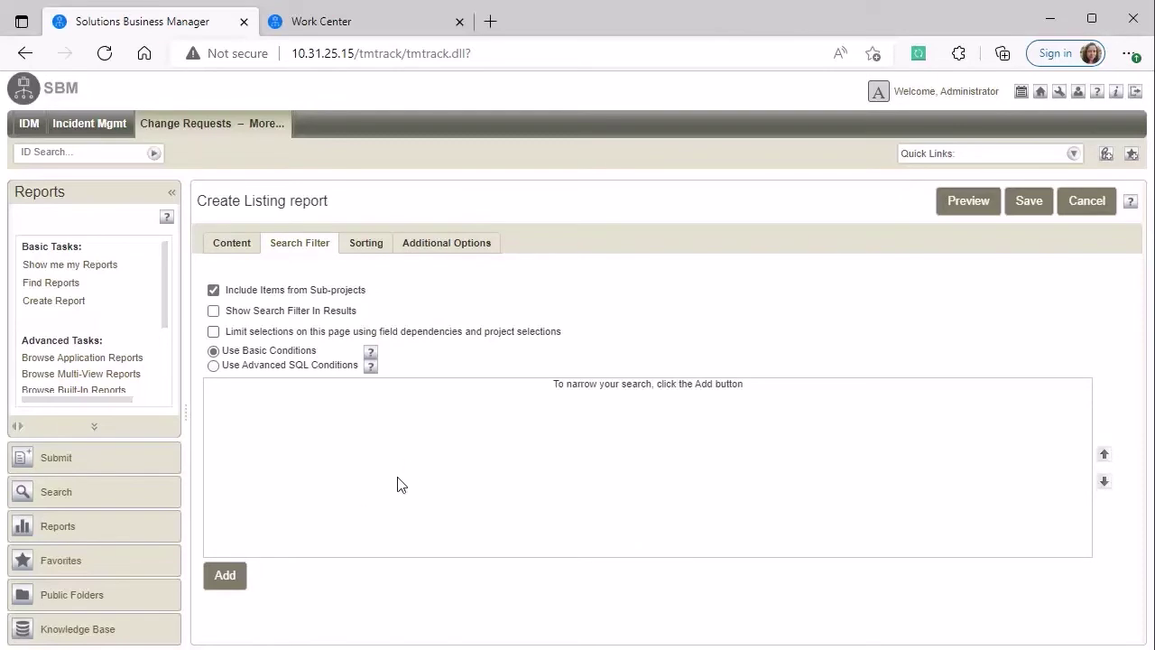
click(366, 243)
click(435, 244)
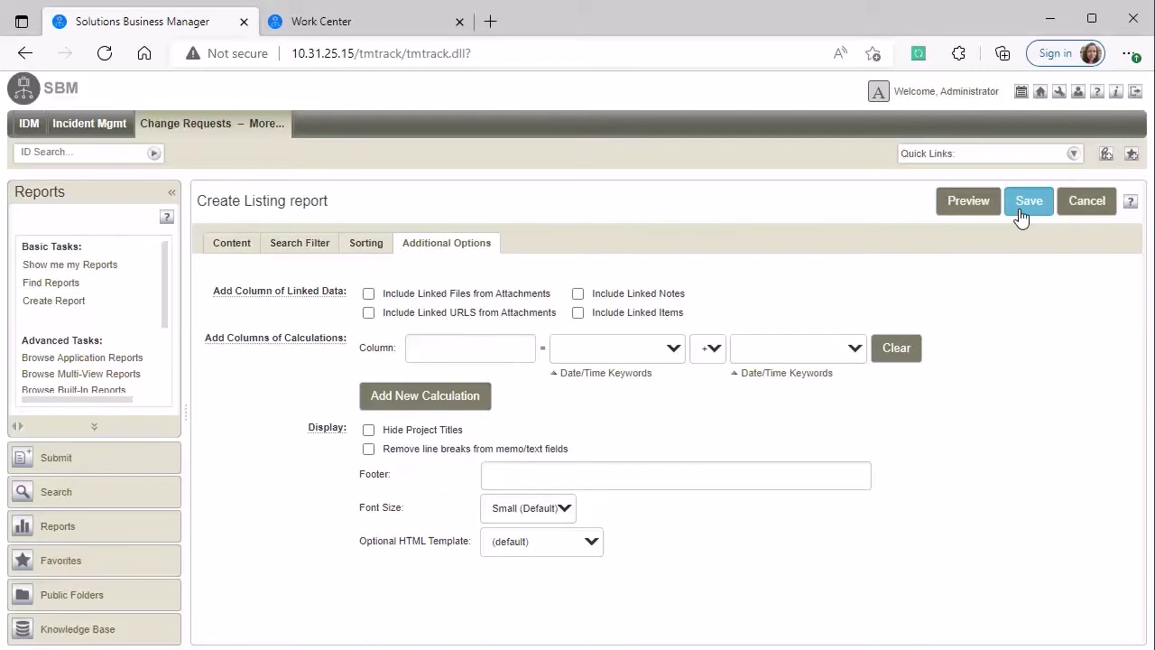
Switch to Work Center and start a new Listing report from the Change Requests application's reports
click(413, 24)
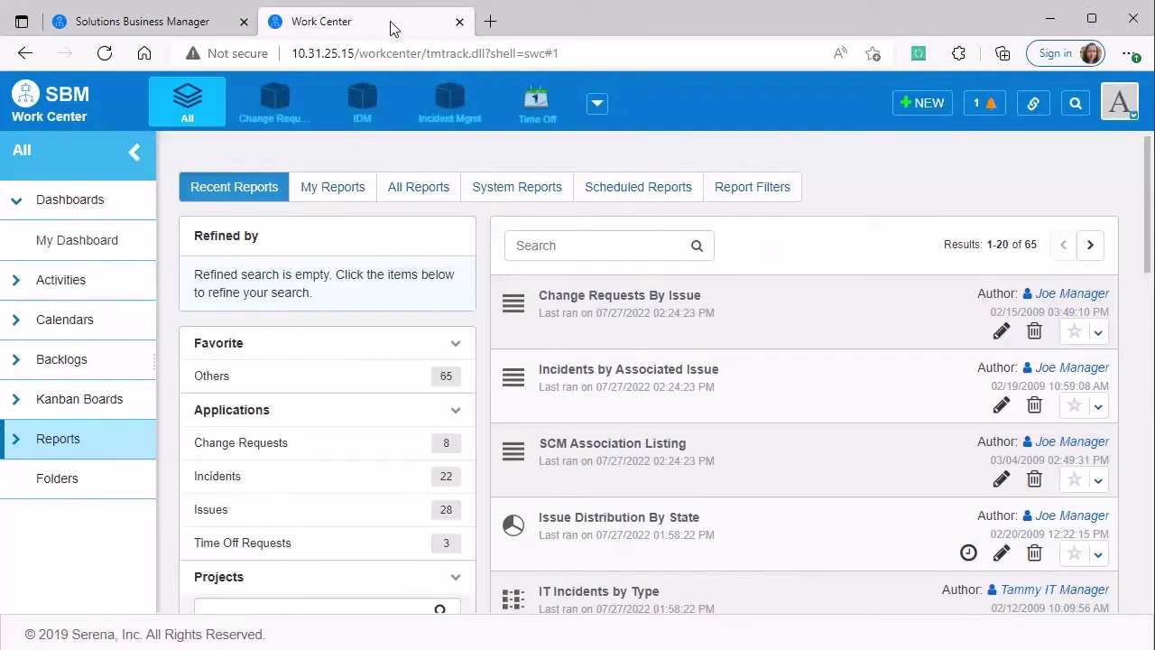
click(270, 101)
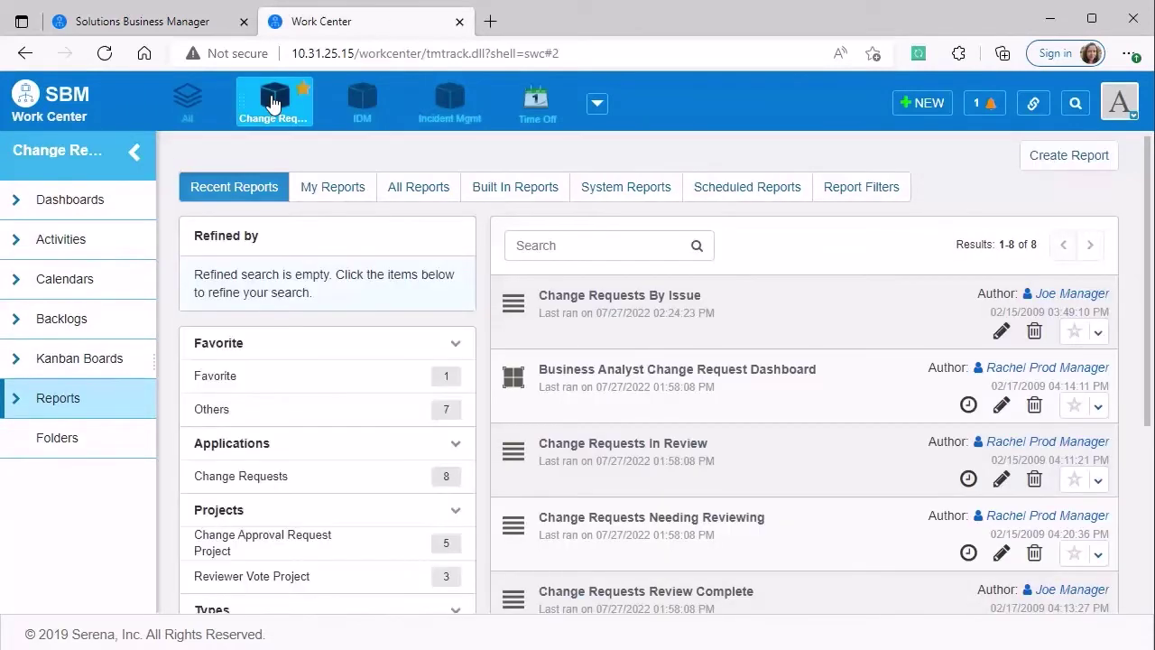
click(91, 407)
click(1069, 157)
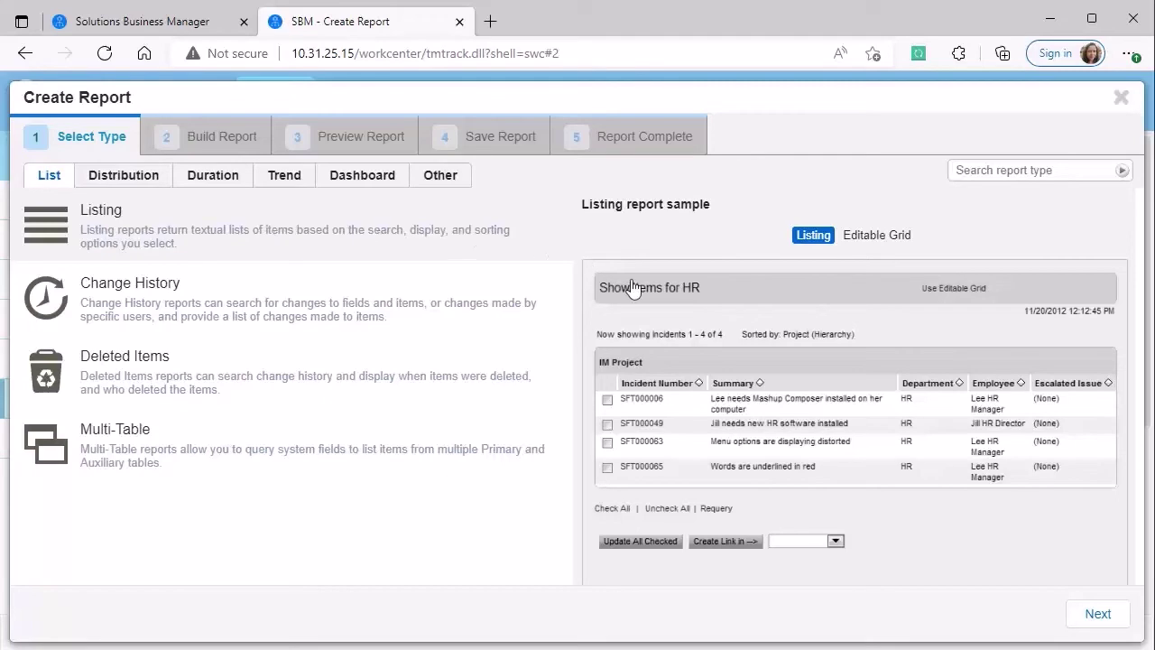
click(859, 327)
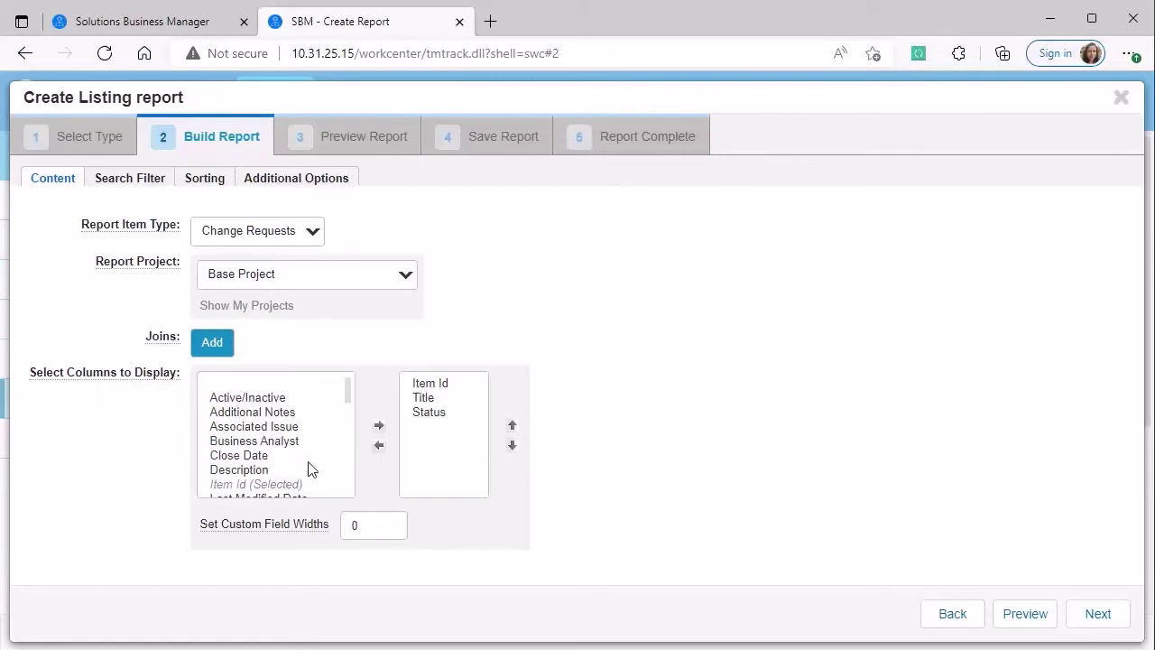
Look through the Work Center Listing report's search filter, sorting and additional options, and close the wizard without saving
click(130, 179)
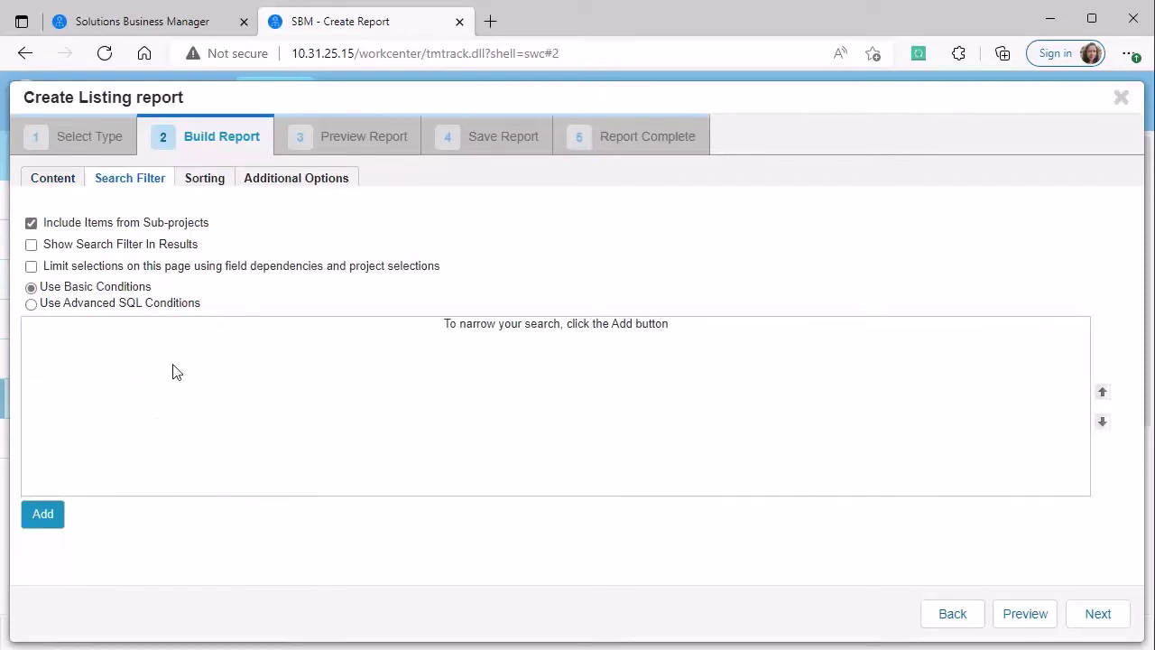
click(206, 177)
click(269, 177)
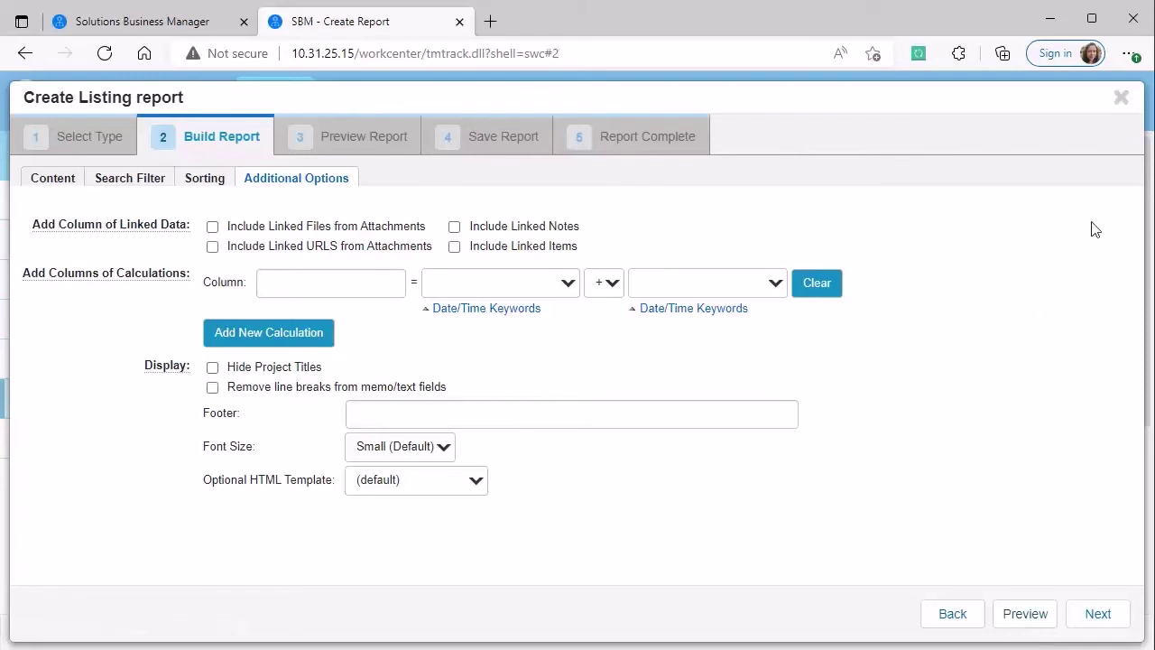
click(1121, 99)
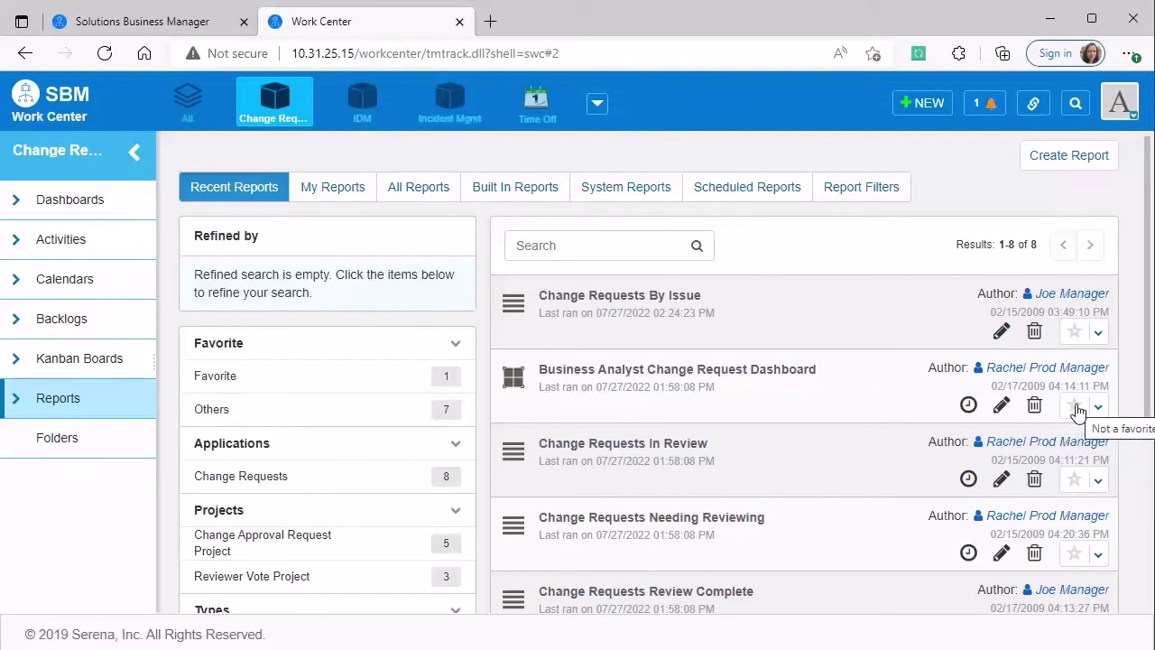
Mark the Change Requests In Review report as a favorite and widen the navigation pane to fit the report names
click(1074, 481)
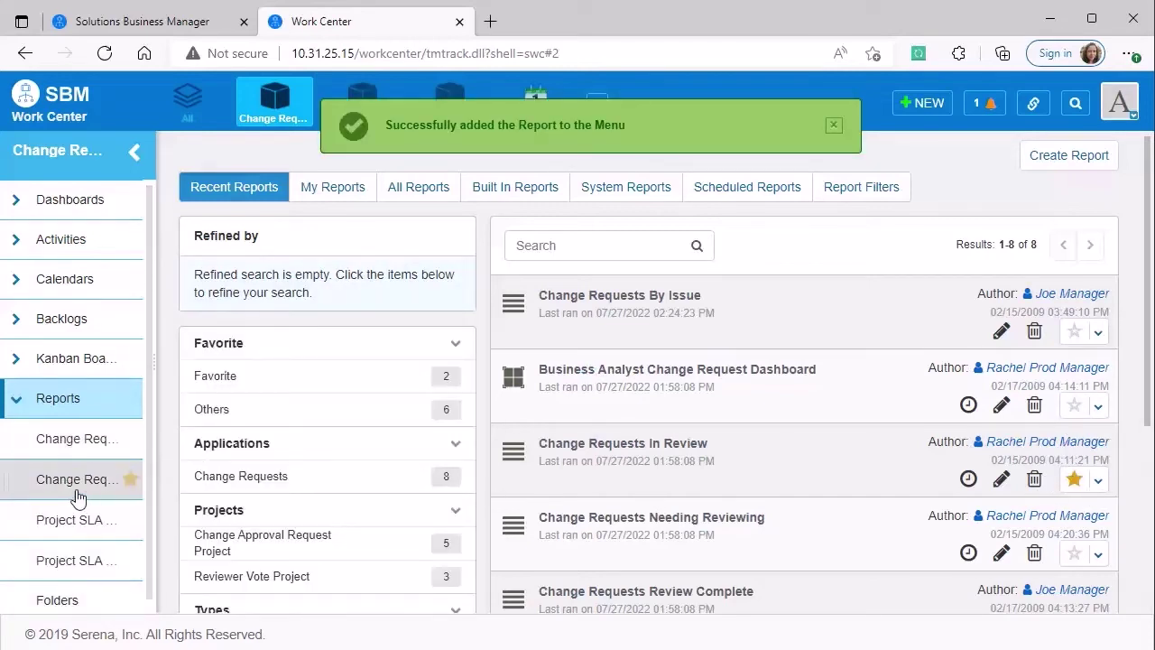
drag(150, 364, 263, 363)
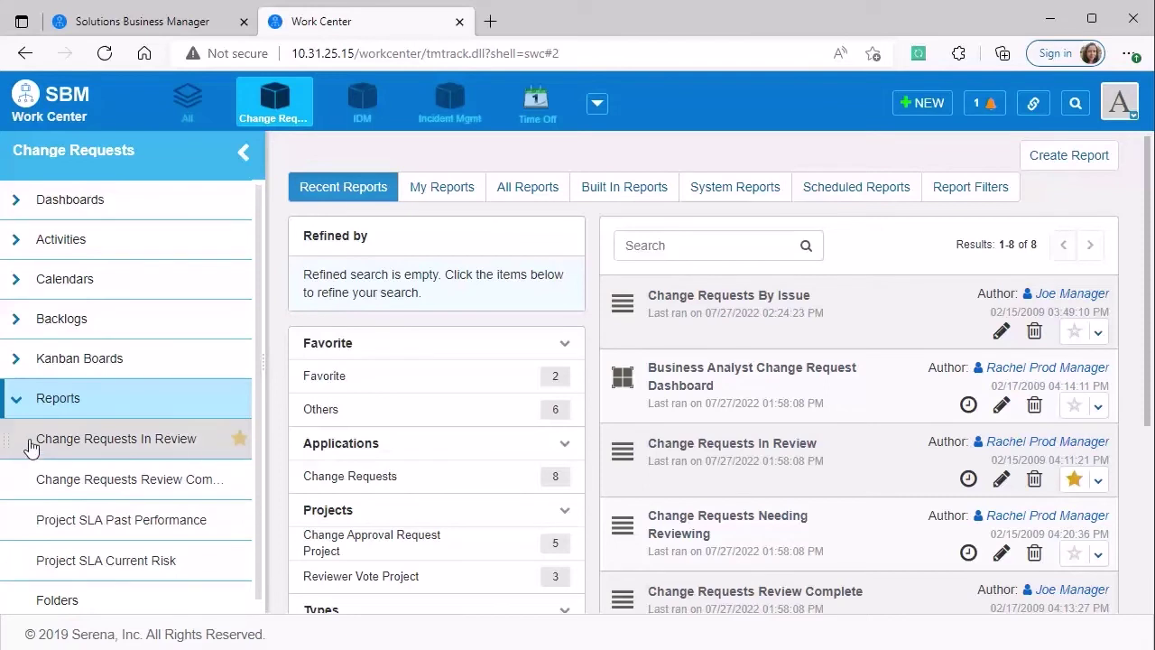
Move Change Requests Review Complete above Change Requests In Review in the navigation pane and remove it from the favorites
drag(20, 476, 20, 434)
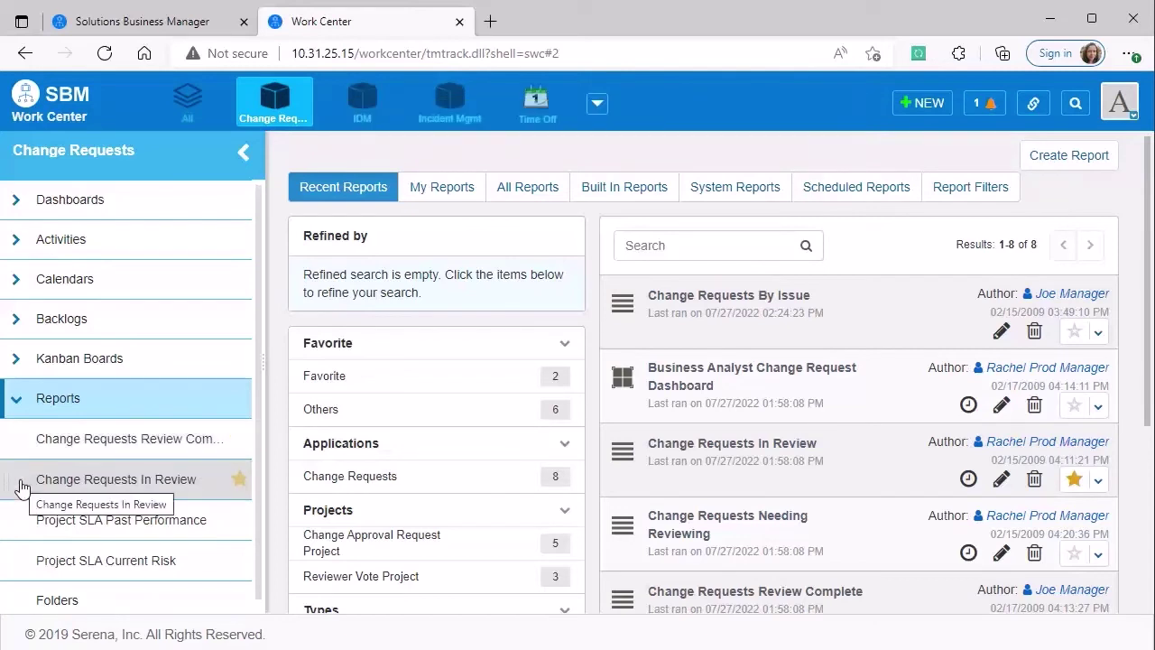
click(240, 442)
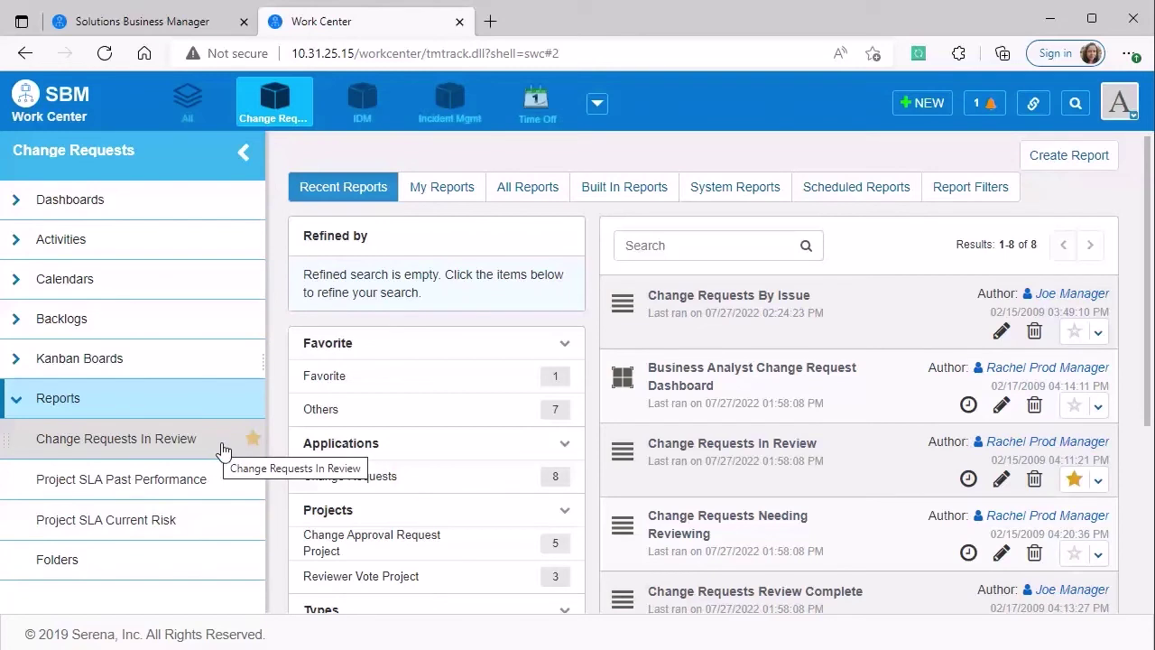
Add the Change Requests In Review report to Quick Links and check the Quick Links list
click(1099, 484)
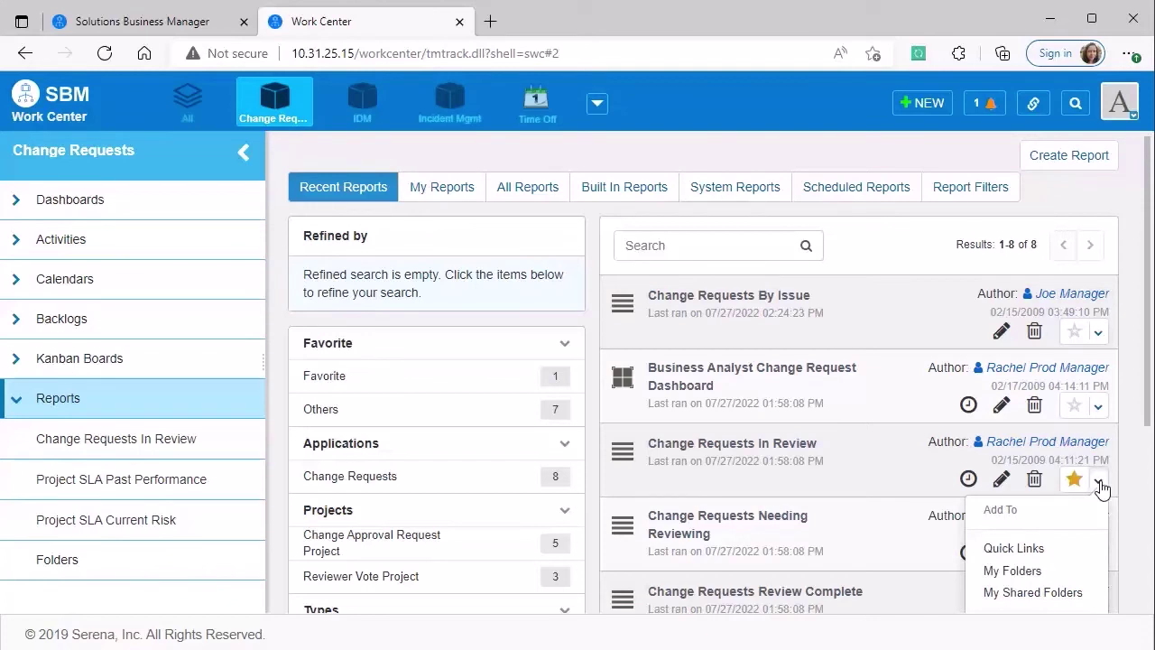
click(1047, 553)
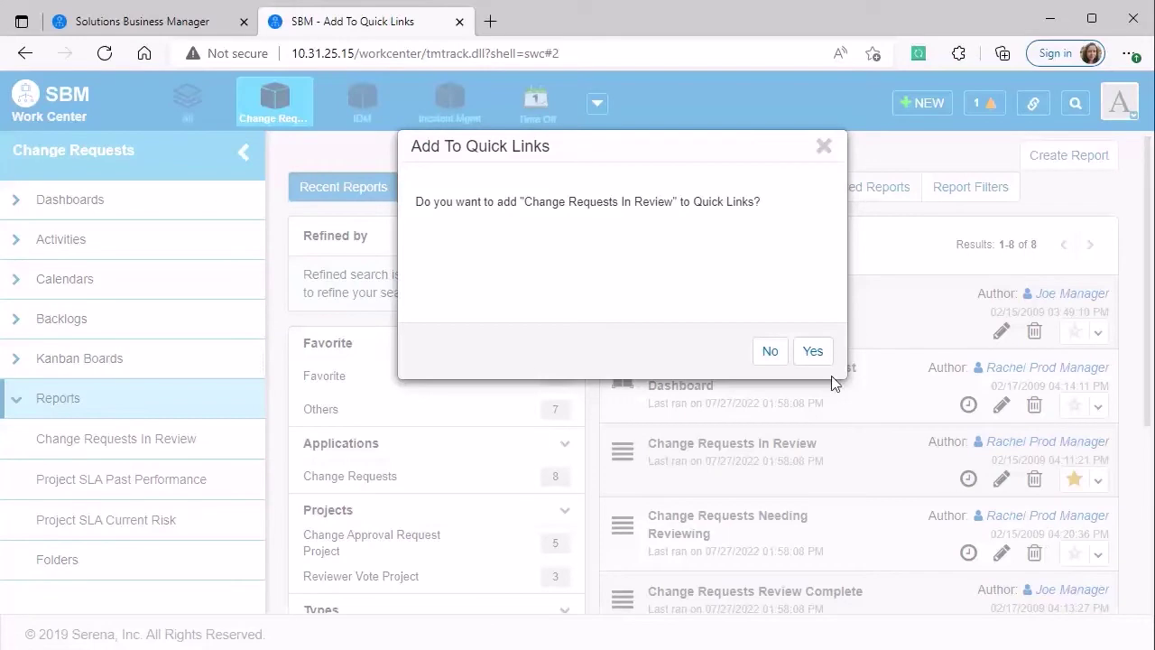
click(813, 352)
click(822, 148)
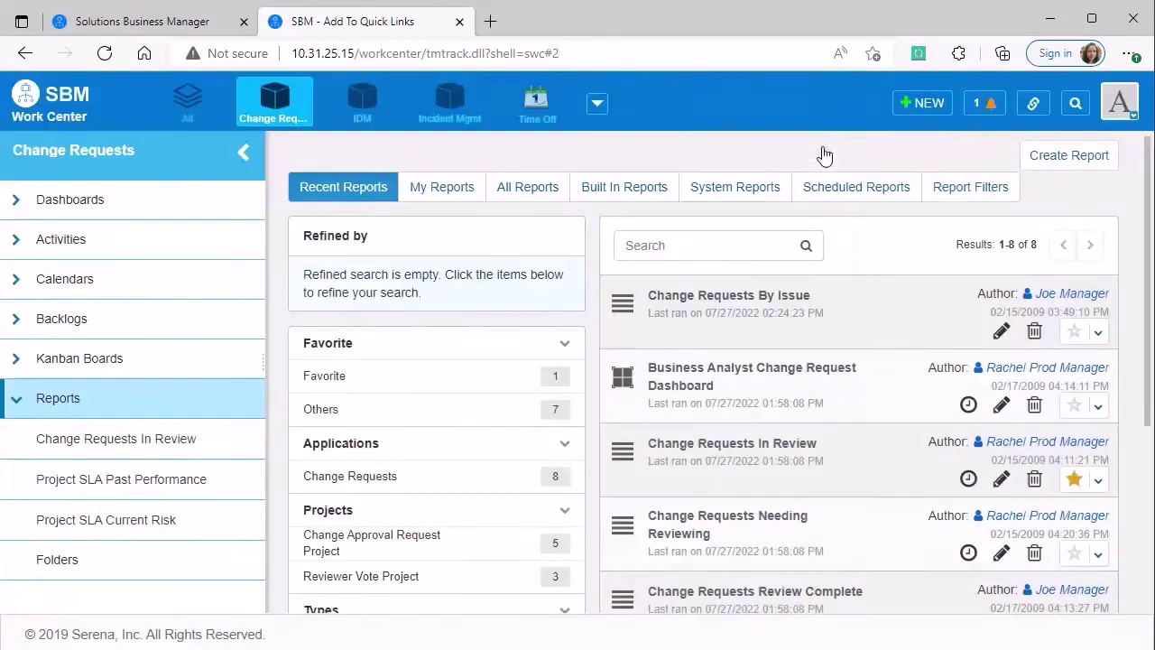
click(1035, 106)
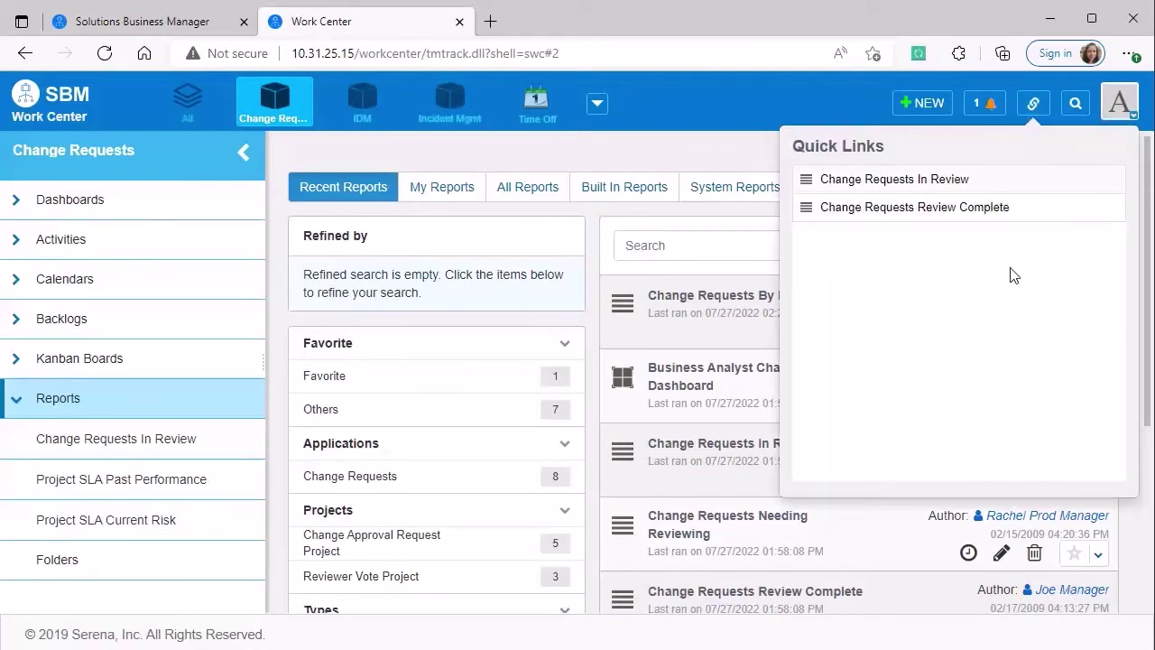
click(805, 100)
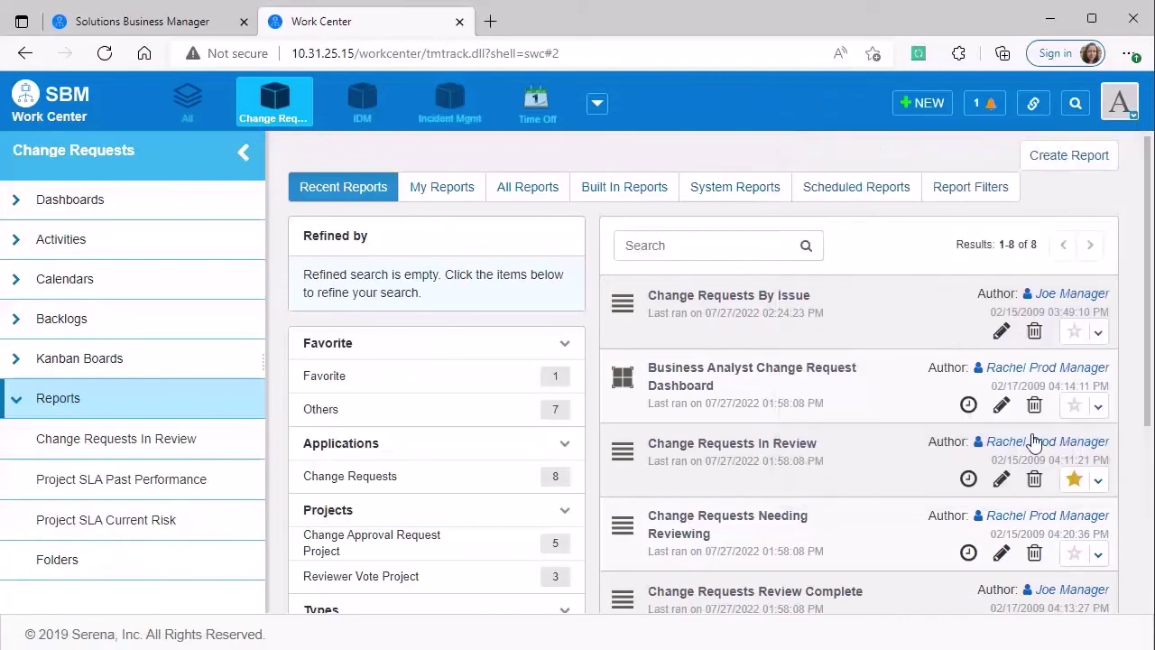
Add the Business Analyst Change Request Dashboard report to the Favorites folder in My Folders
click(1098, 408)
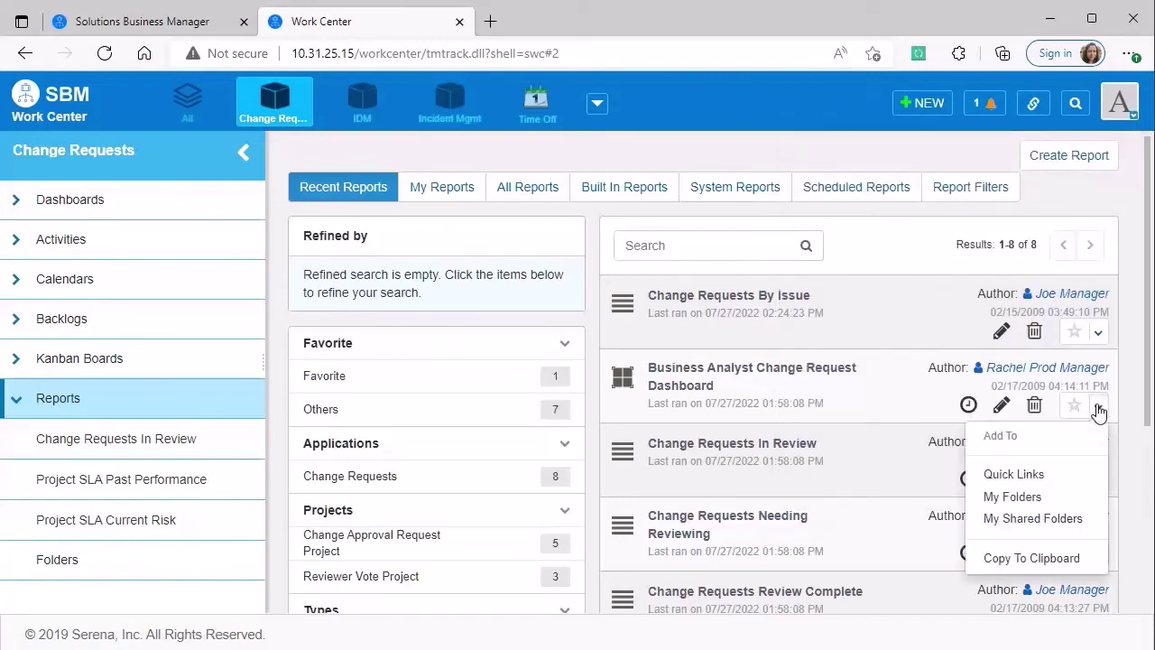
click(1005, 499)
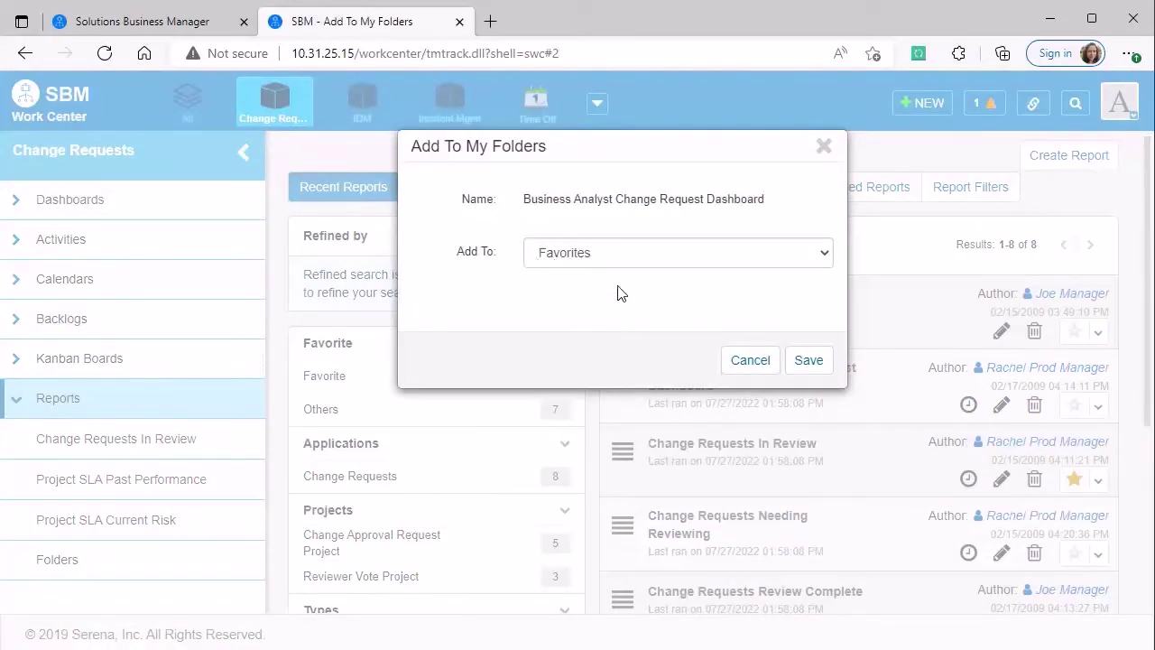
click(826, 368)
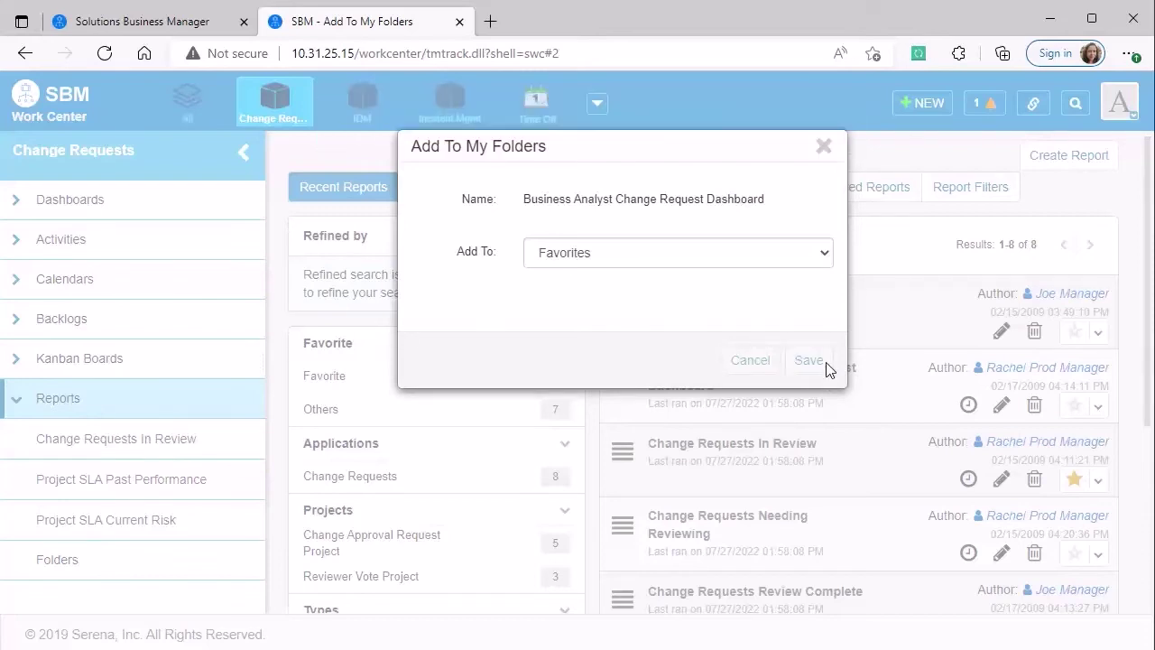
click(823, 147)
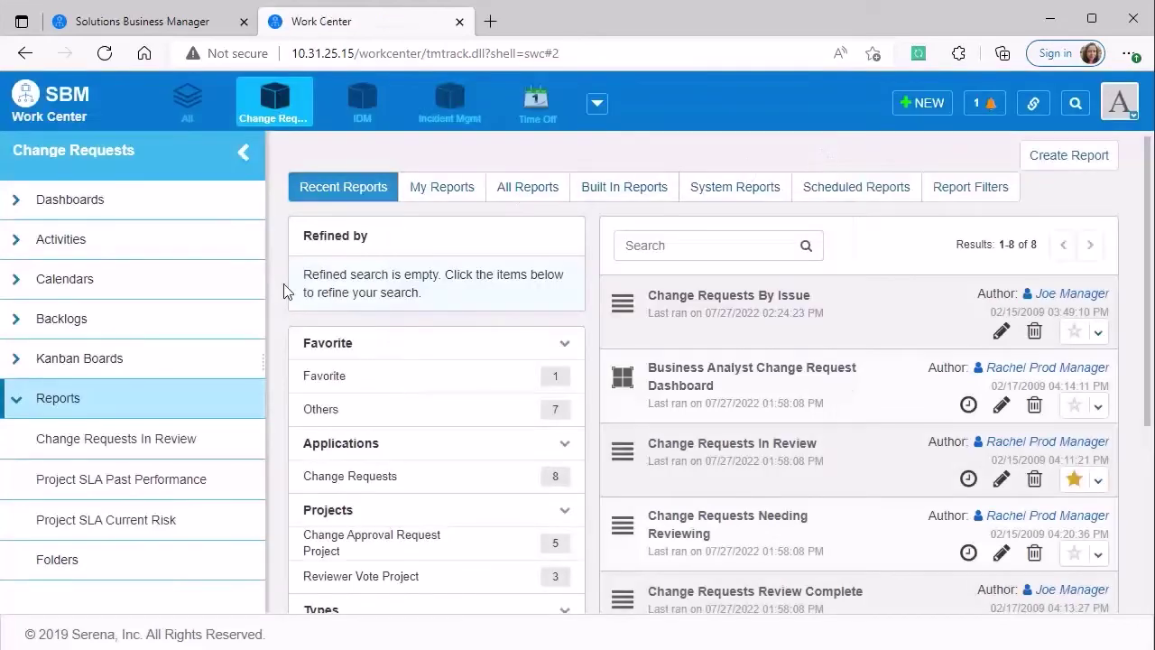
View the Change Requests application's personal folders and the folders shared with the current account
click(104, 560)
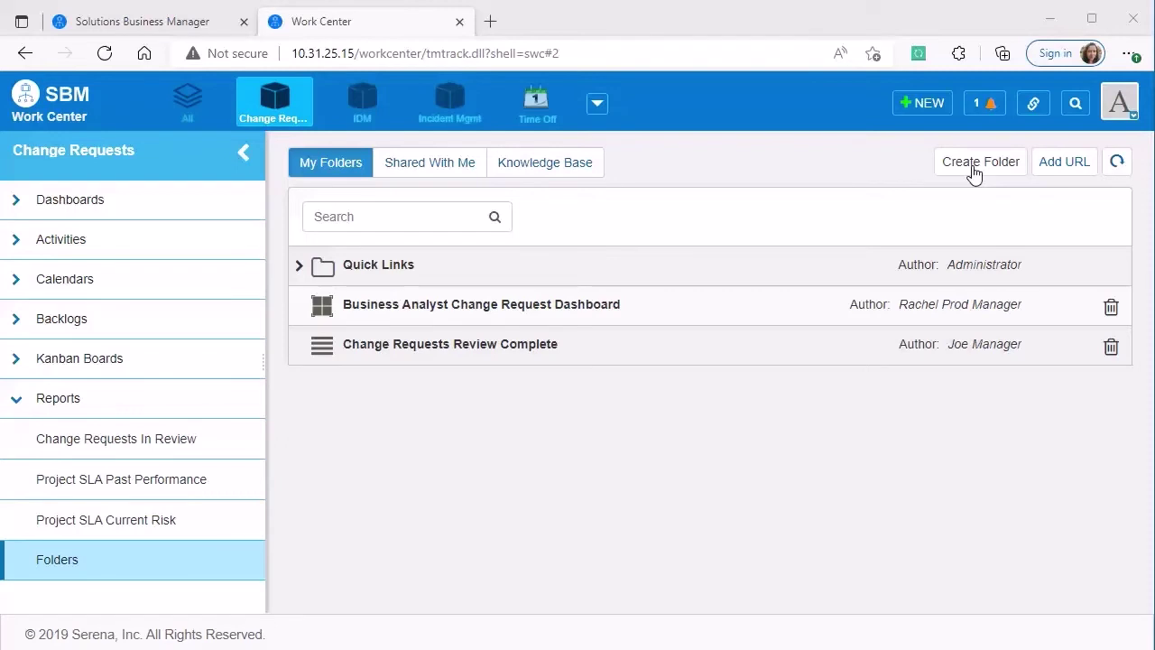
click(403, 174)
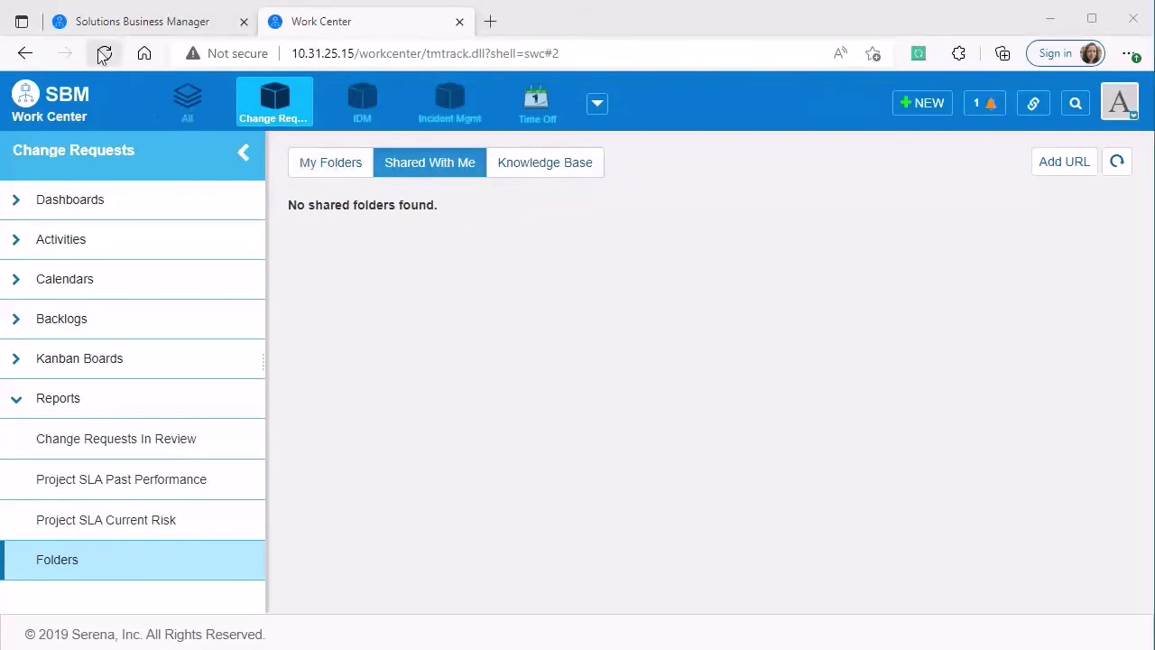
In the classic SBM interface's My Calendar, hide Sick leave, toggle Vacation entries off and on, and close the calendar
click(218, 20)
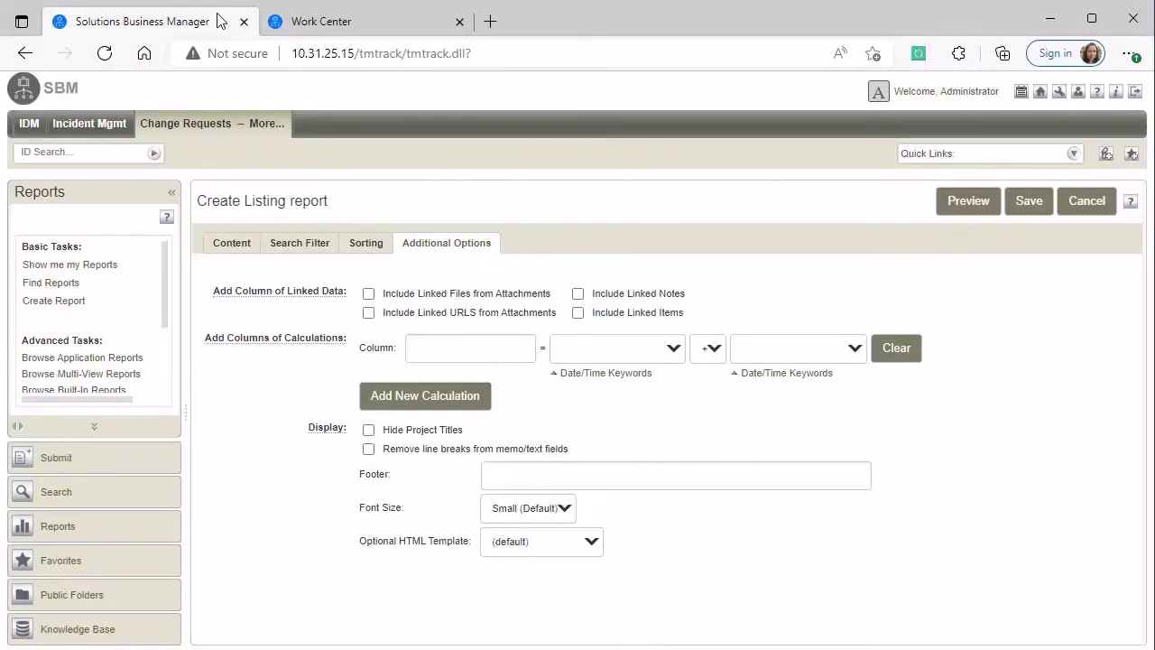
click(1021, 94)
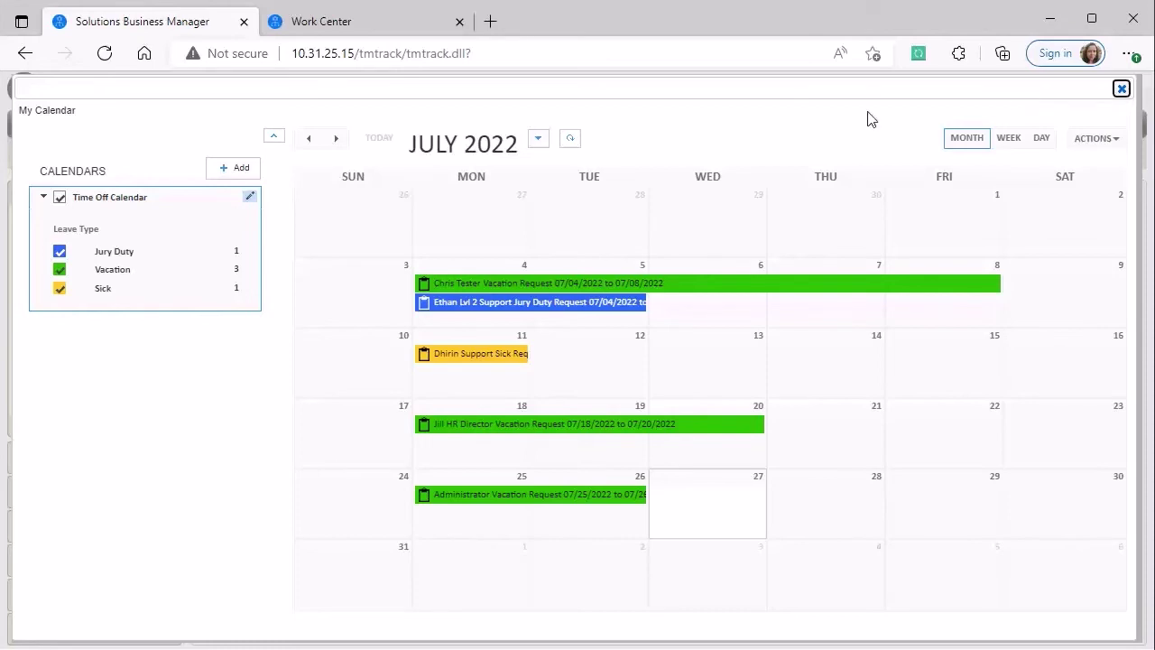
click(60, 289)
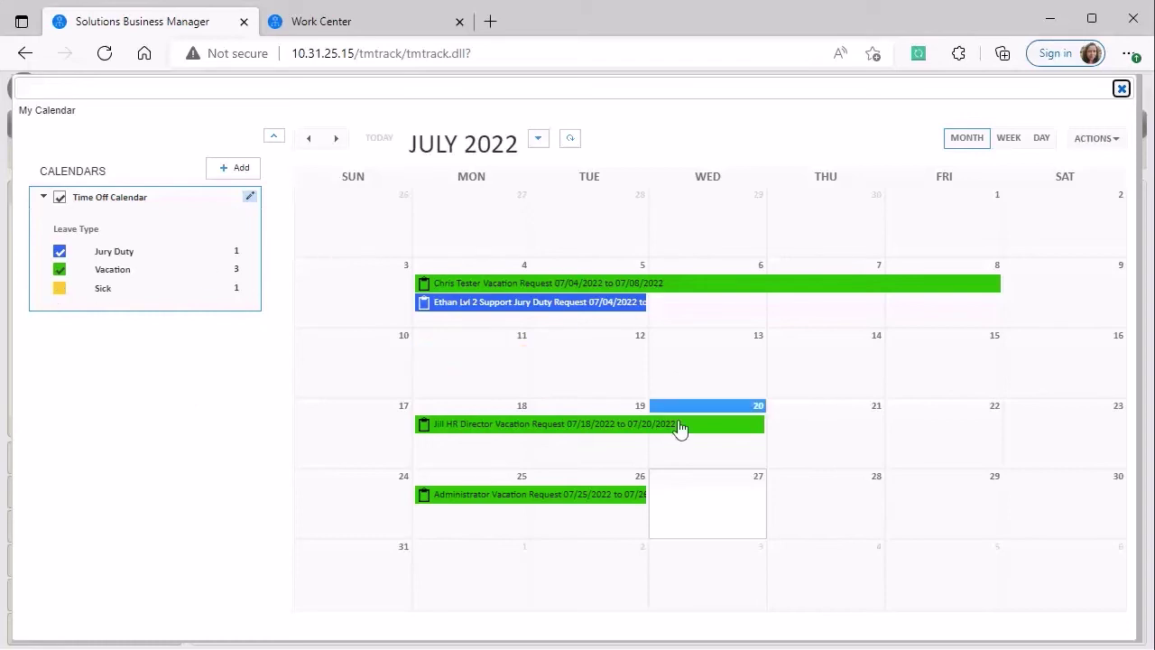
click(59, 271)
click(58, 273)
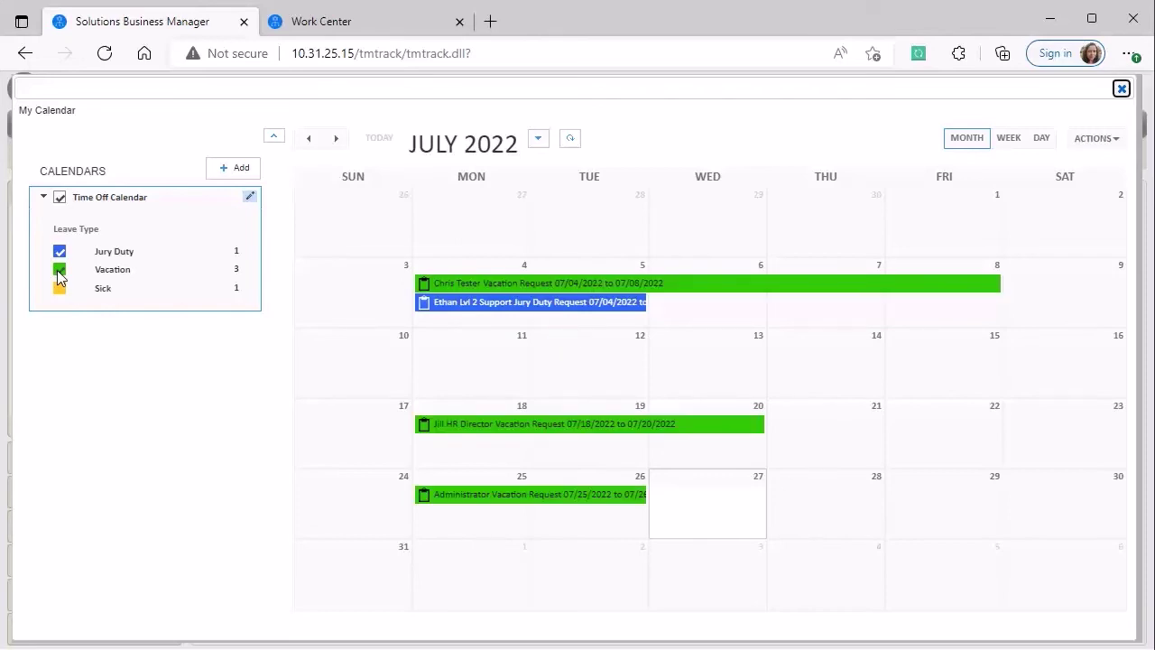
click(1121, 89)
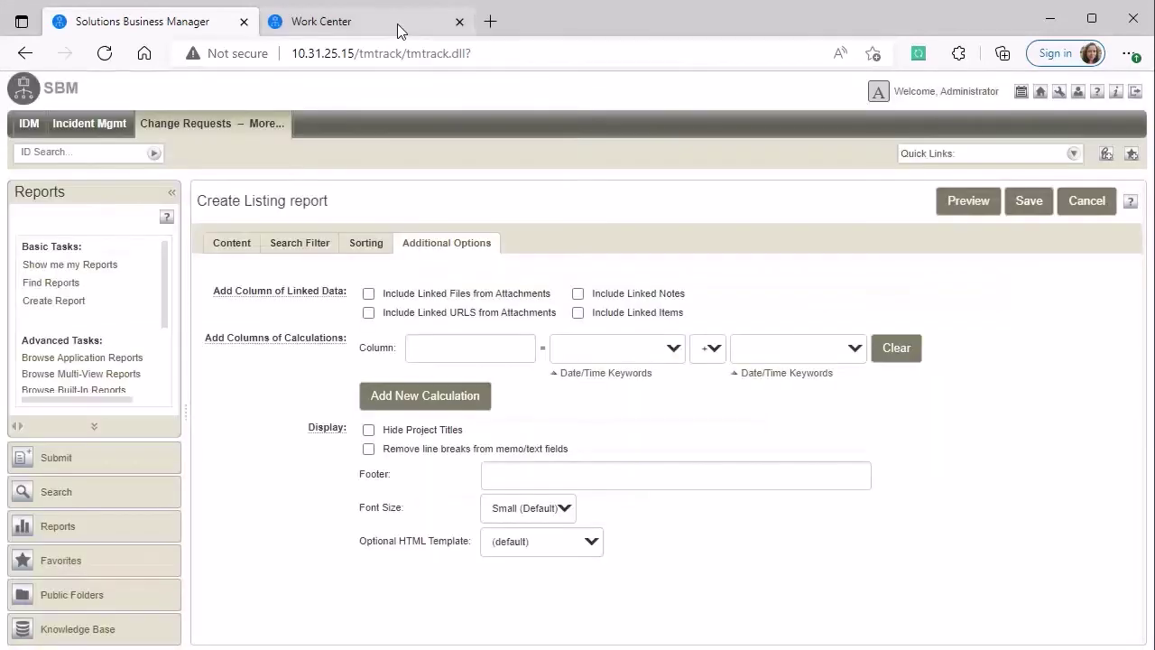
Switch to Work Center, view the Time Off application's My Calendar, and toggle the Jury Duty and Vacation leave types
click(402, 27)
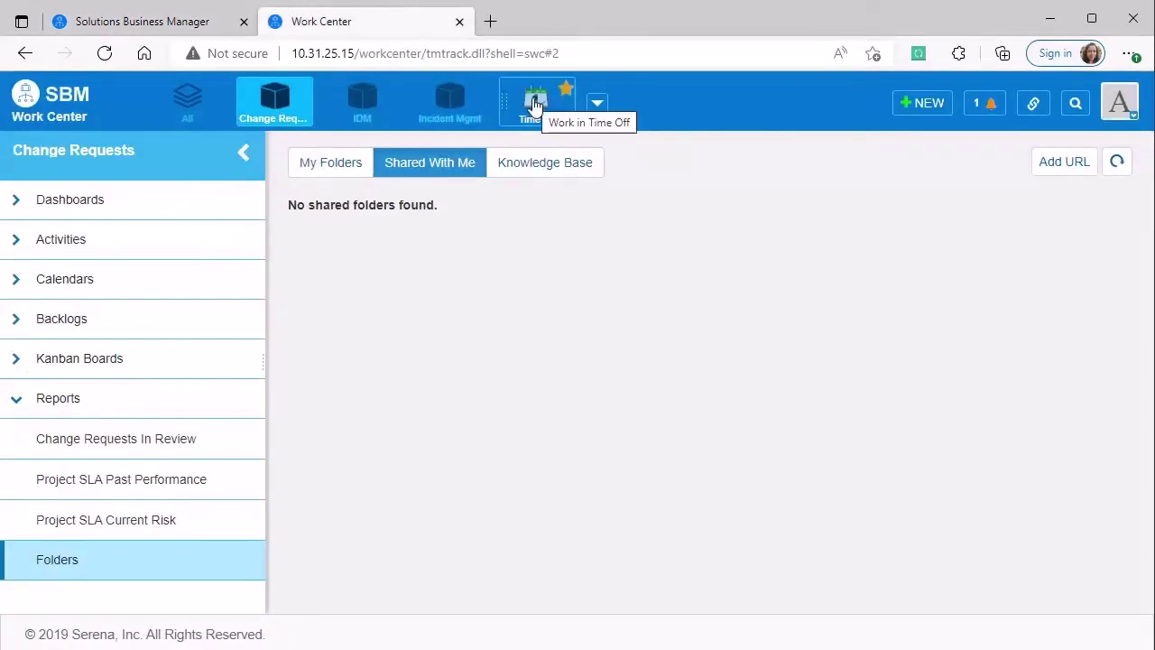
click(534, 99)
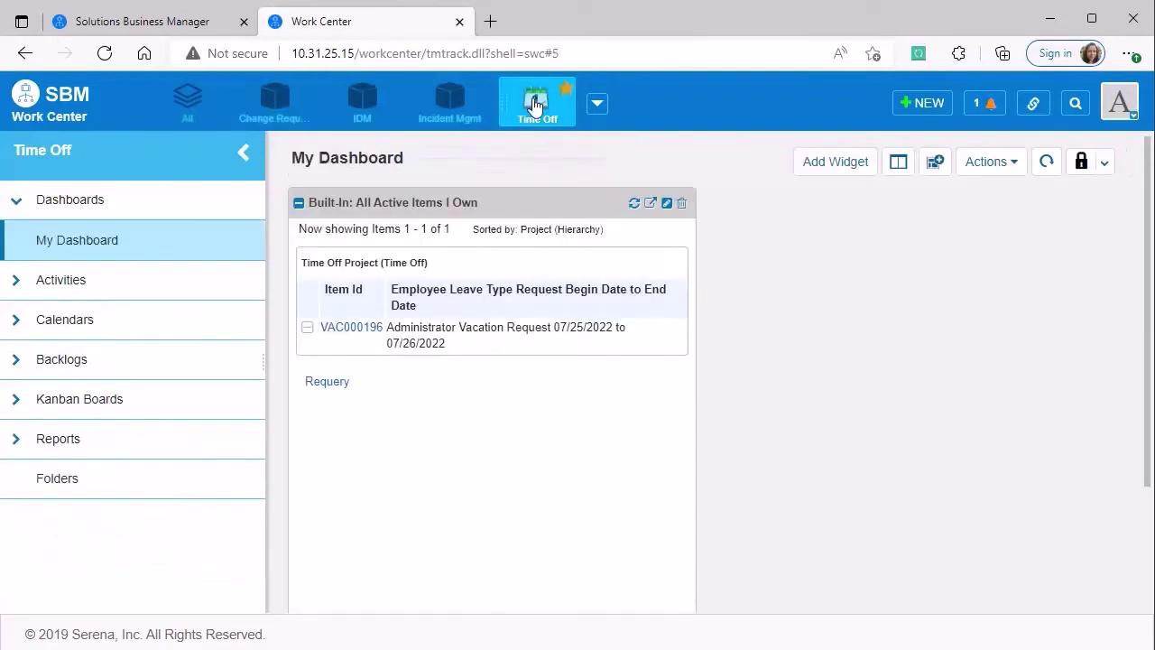
click(17, 319)
click(100, 373)
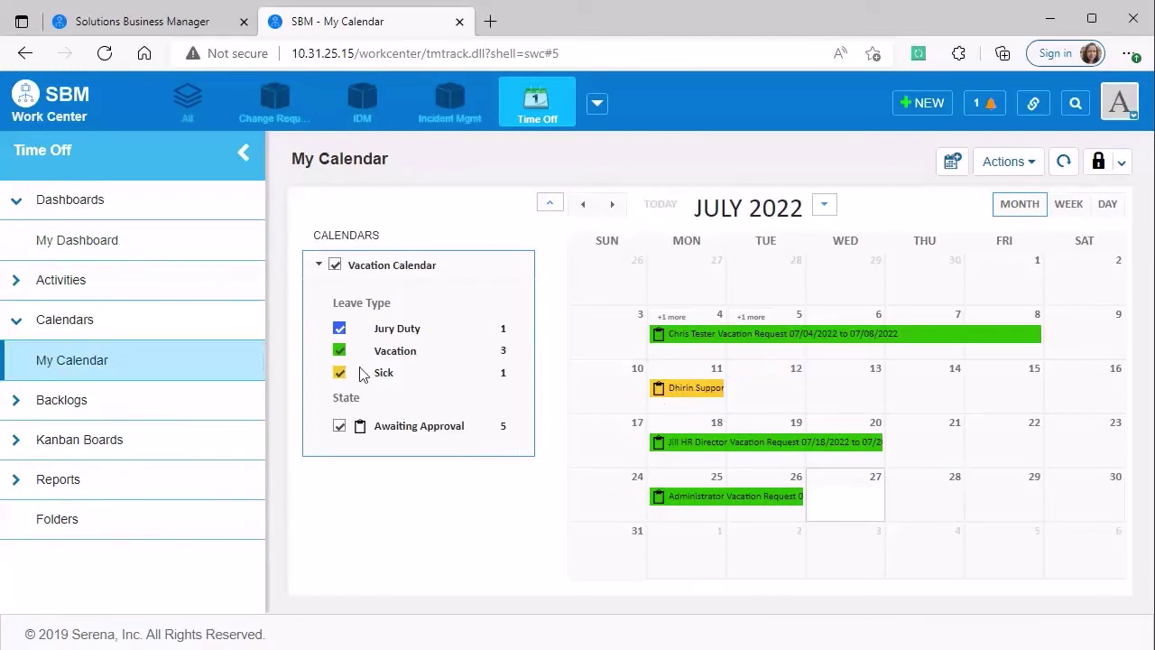
click(340, 330)
click(340, 330)
click(340, 352)
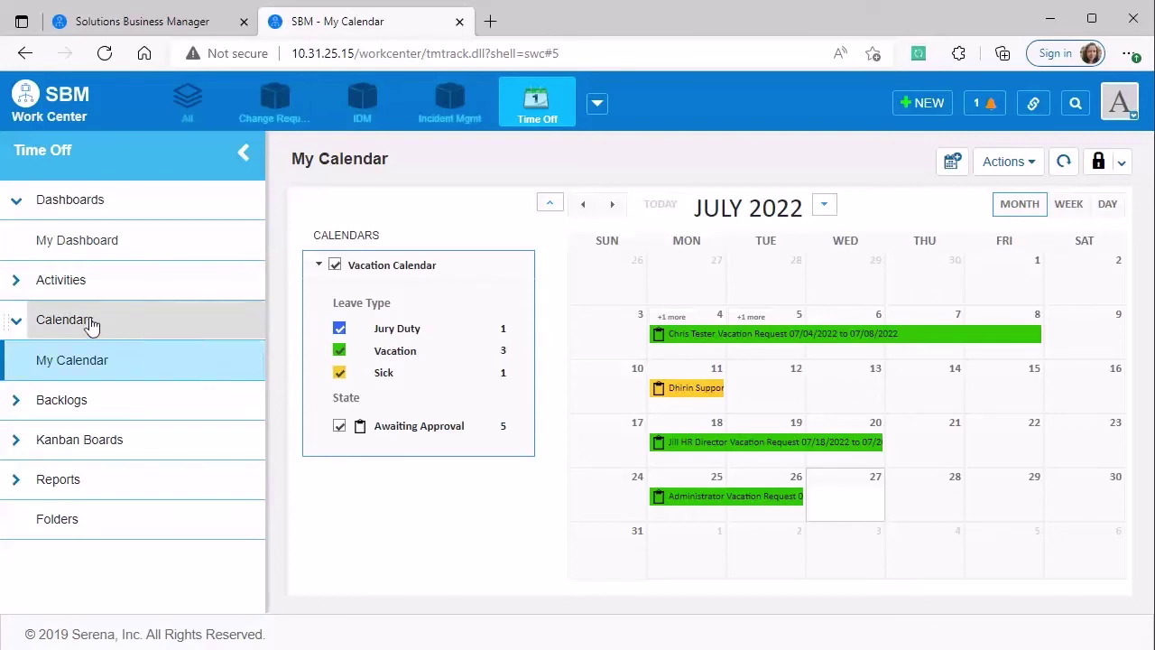
Mark the Executive Calendar as a favorite in the Time Off application's calendar list
click(140, 324)
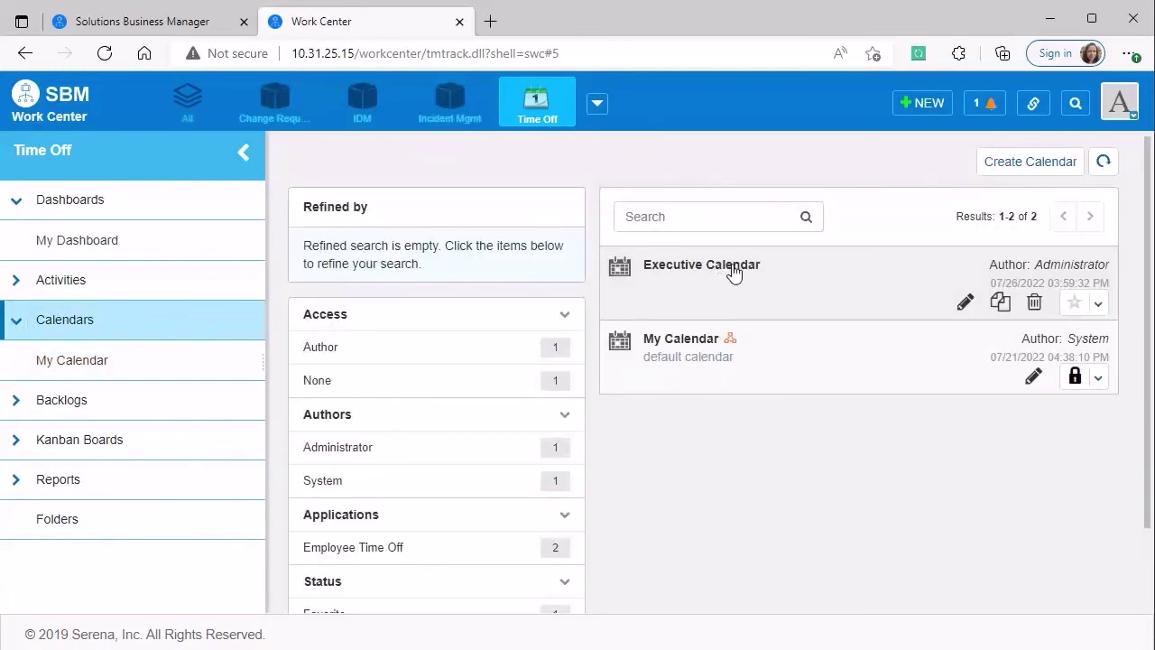
click(1076, 304)
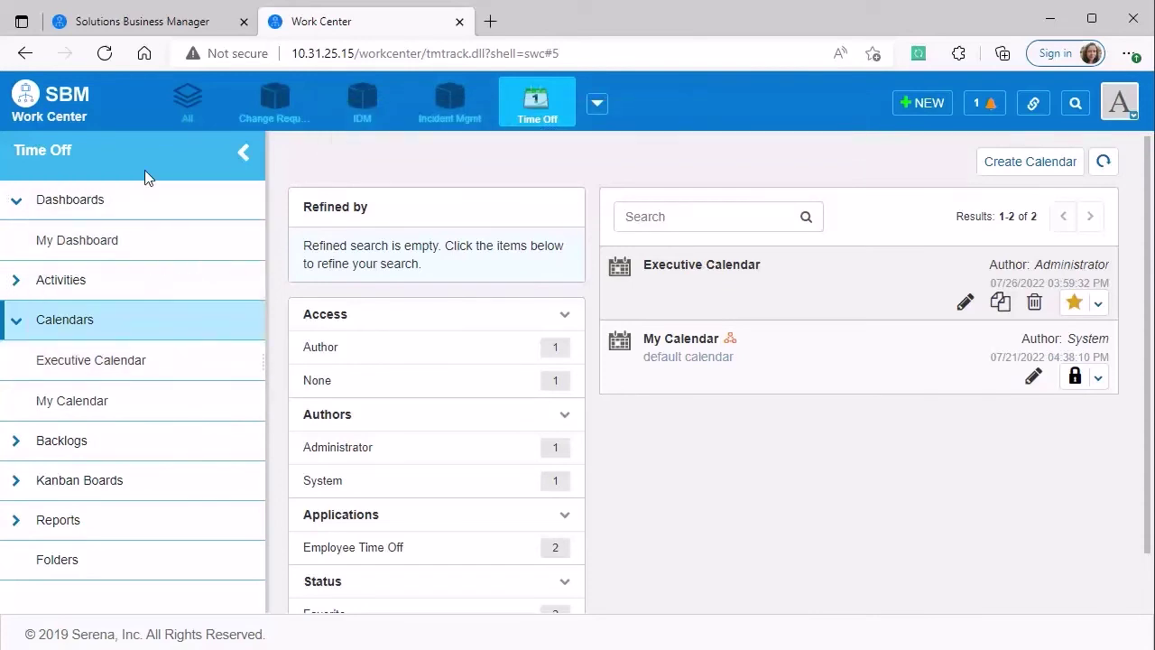
View My Calendar for all applications combined
click(184, 105)
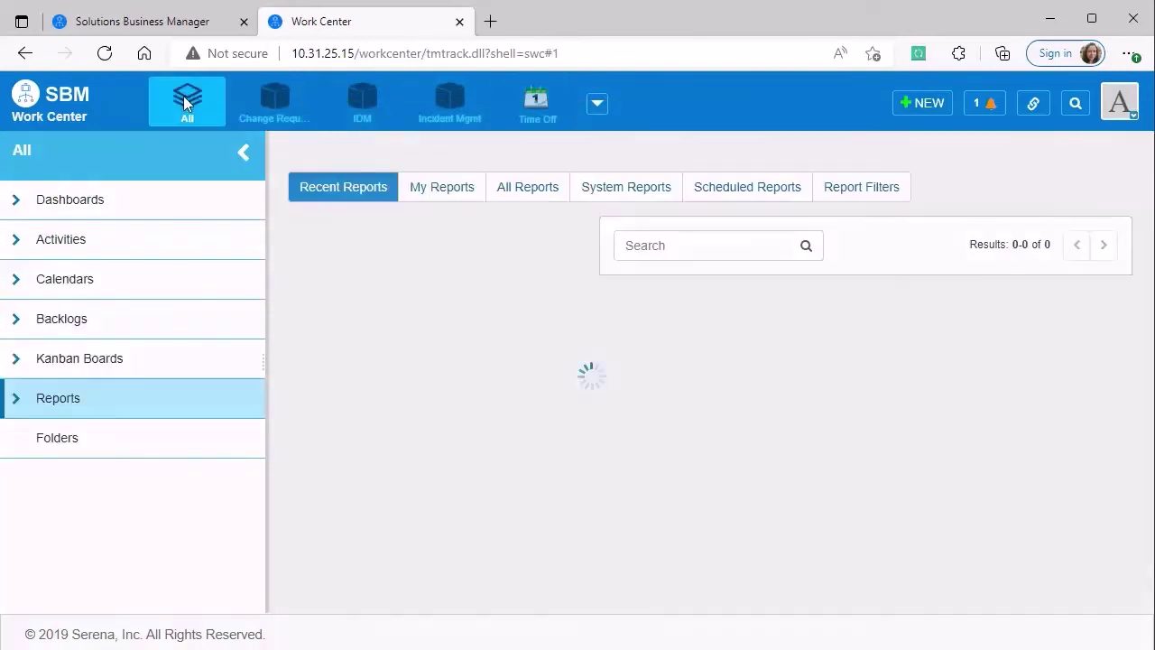
click(53, 283)
click(136, 332)
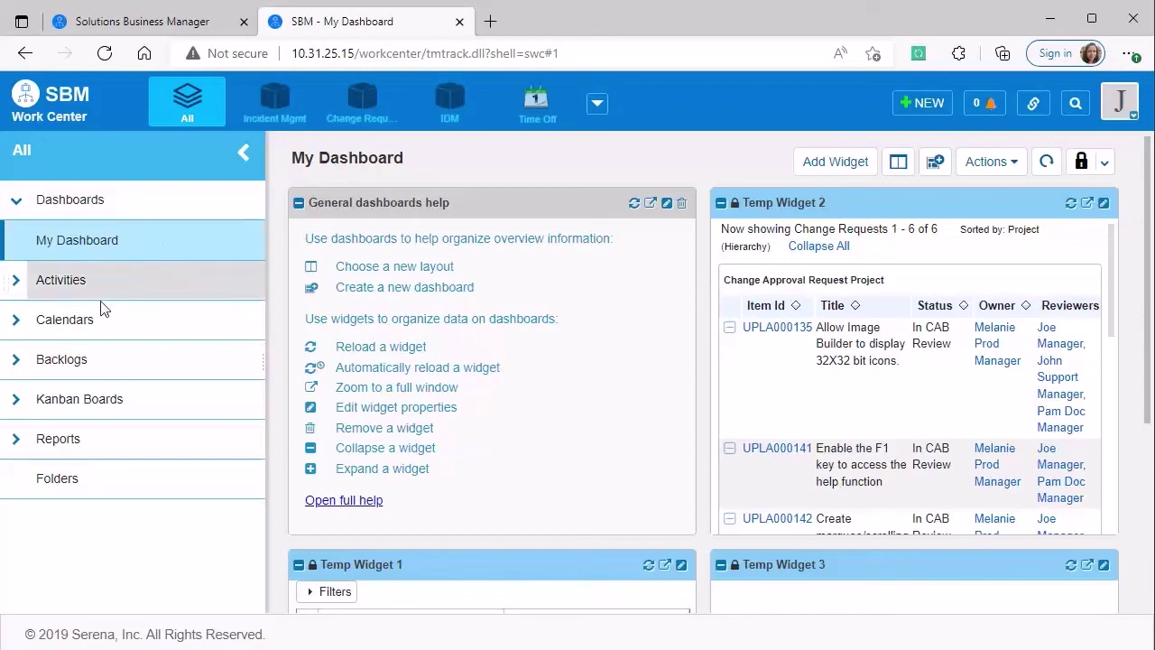
Examine My Activity across all applications, narrow it to Incidents from one submitter, and view the list of activities
click(19, 286)
click(181, 340)
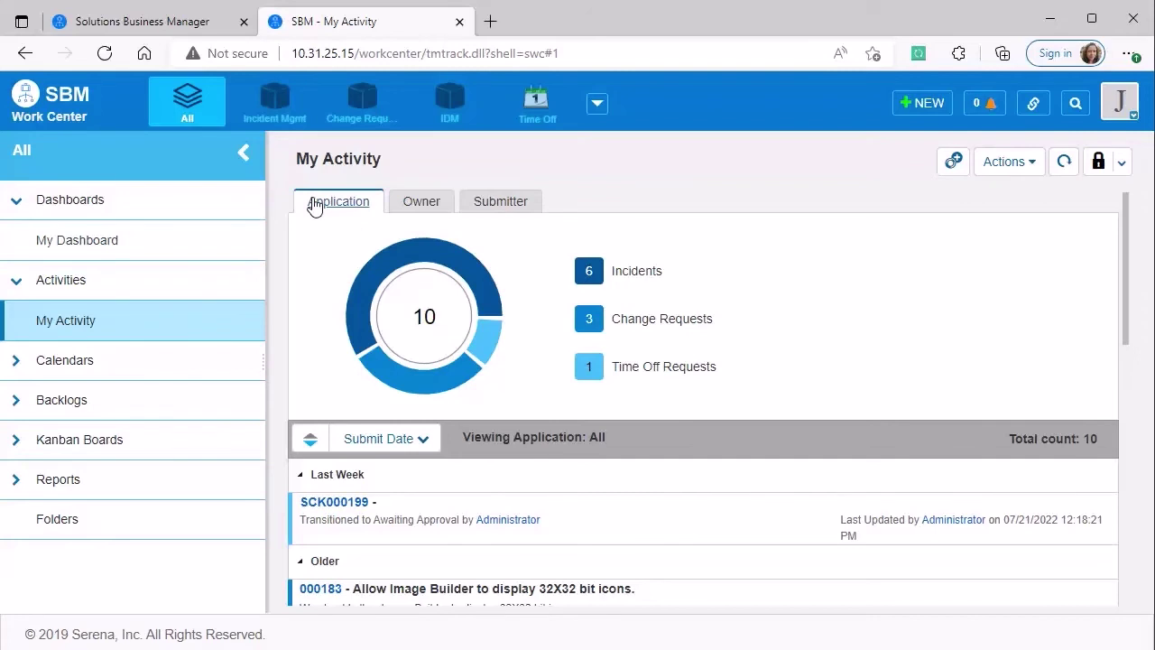
click(629, 272)
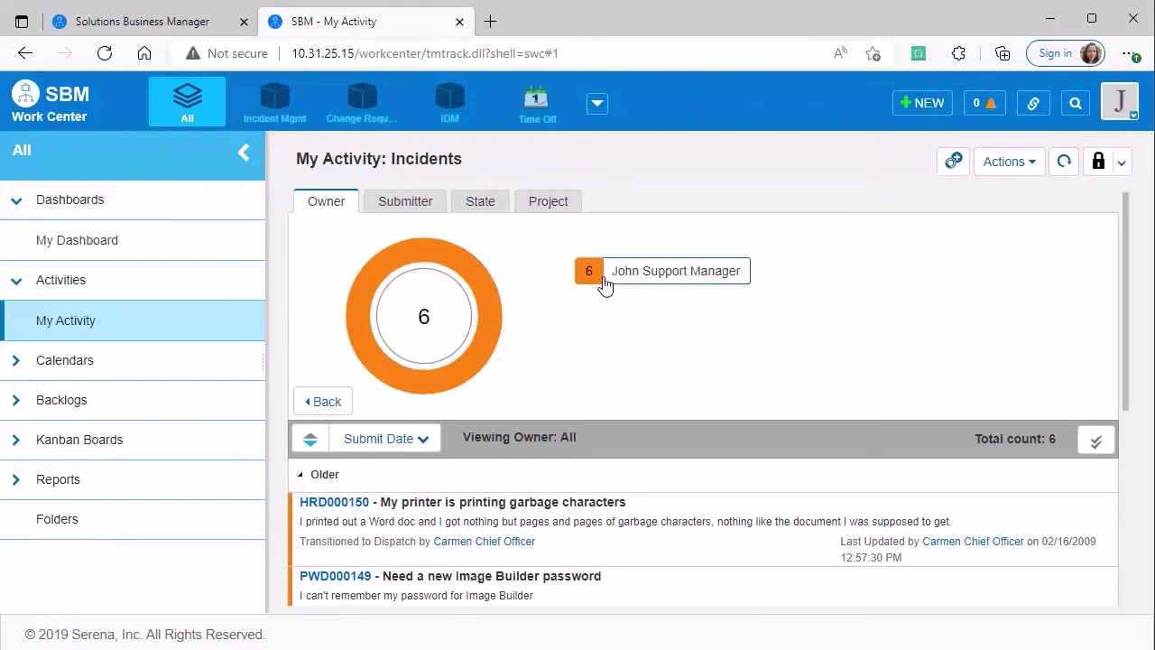
click(405, 203)
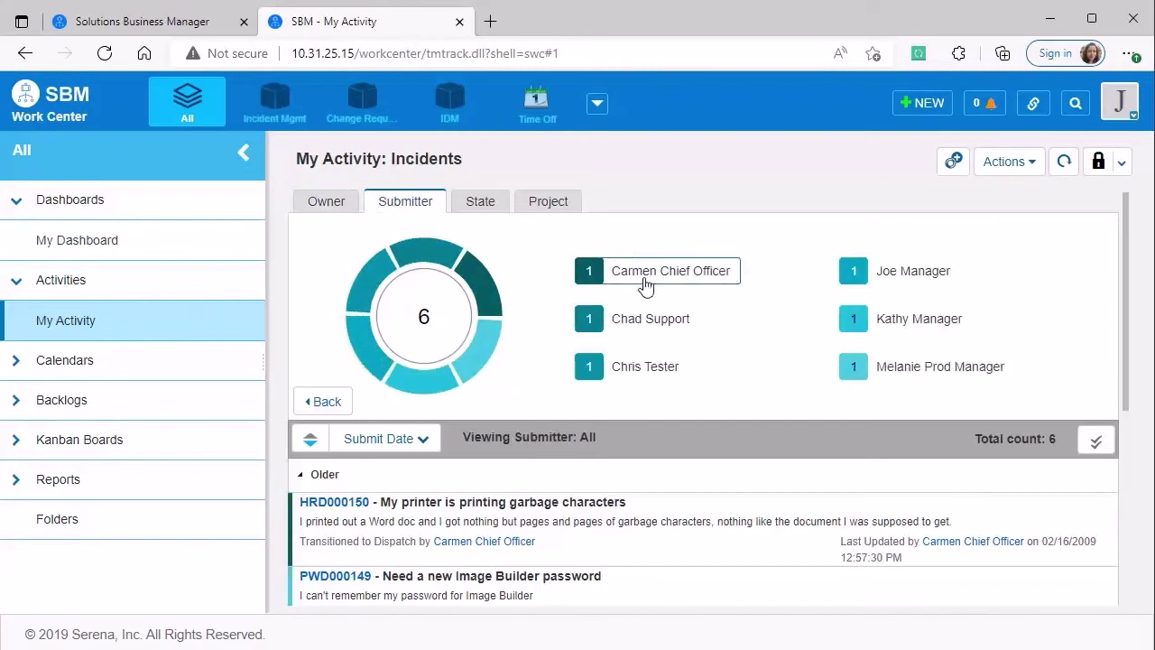
click(632, 328)
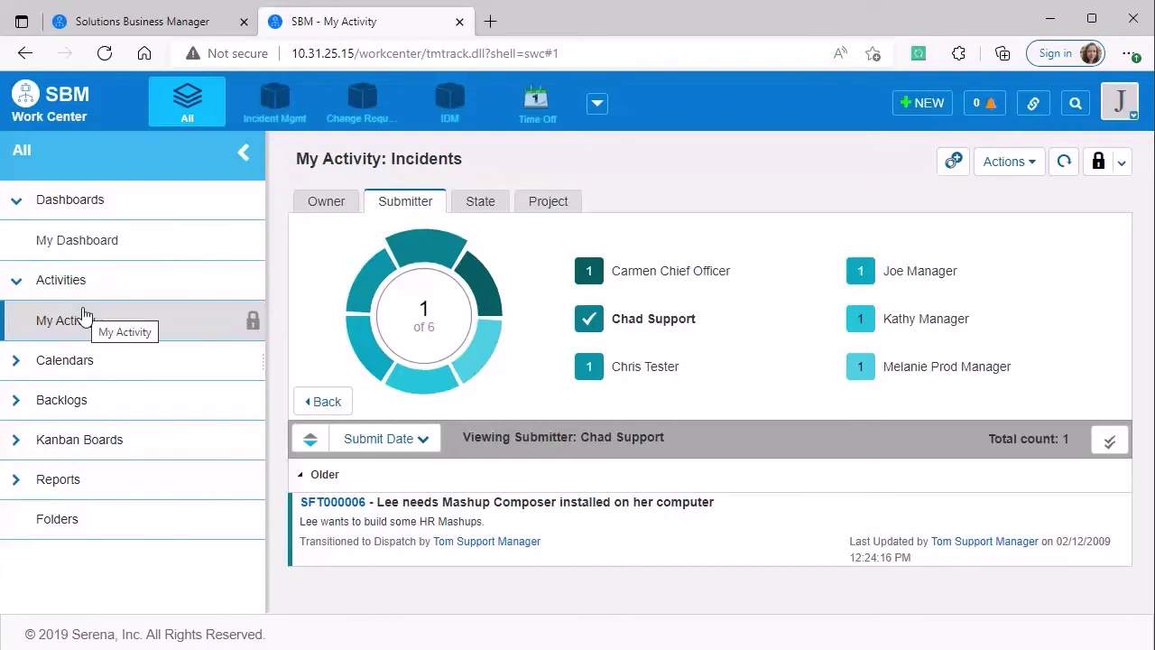
click(121, 290)
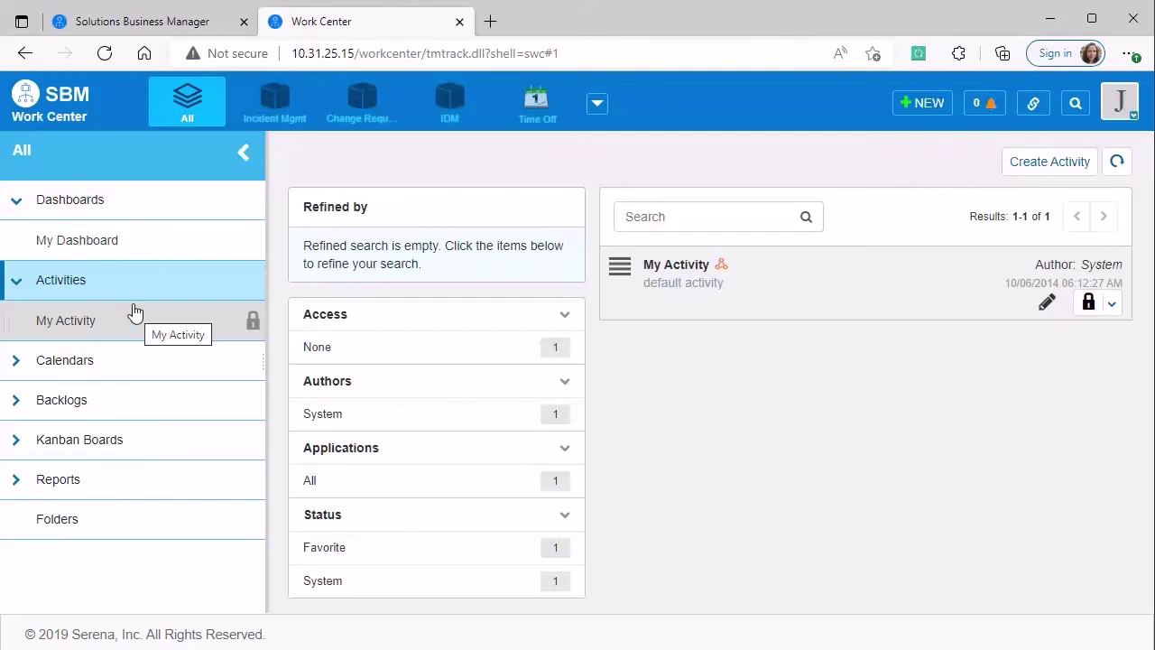
In the IDM application's Backlog, move candidate BUG000059 to the end of the Accepted list
click(451, 107)
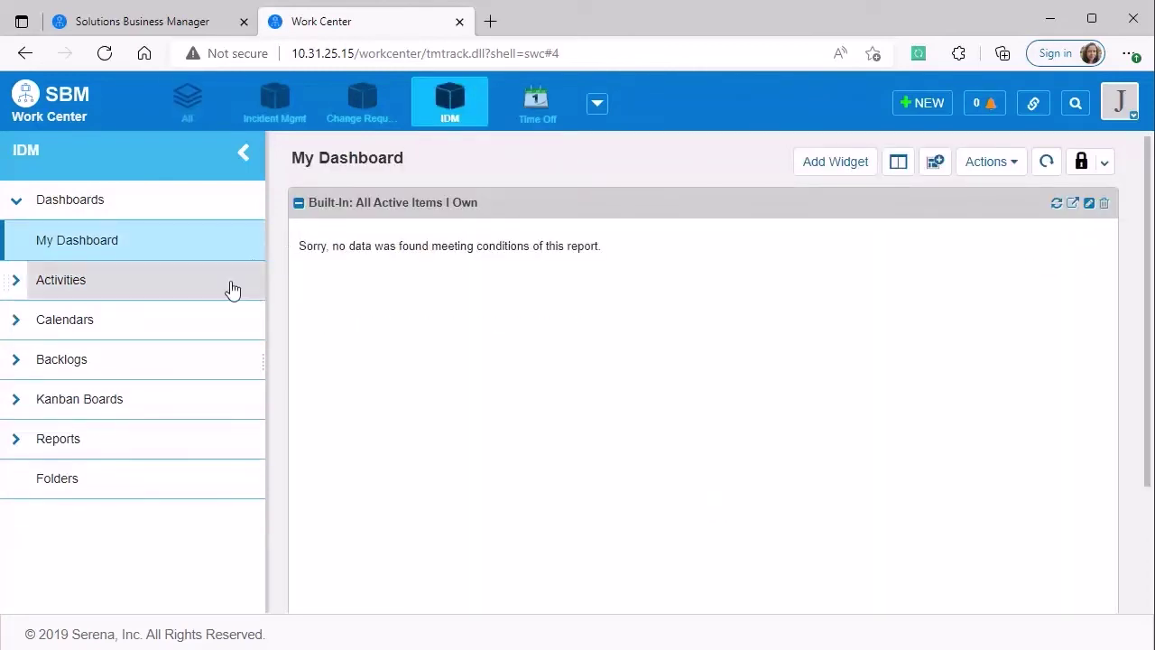
click(18, 363)
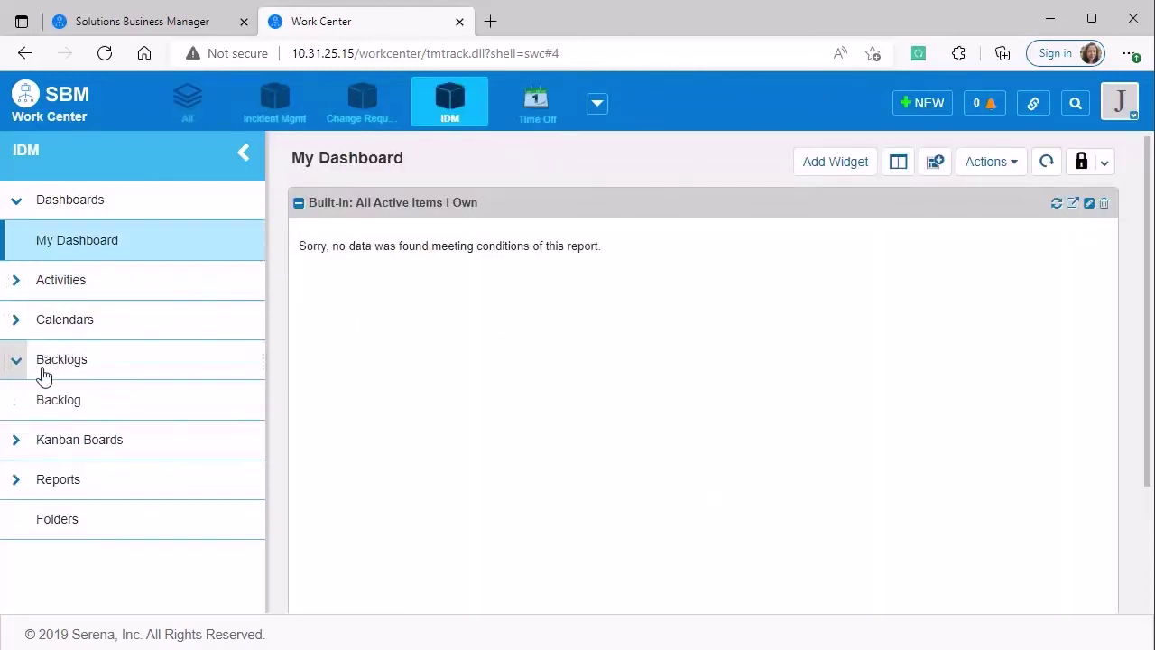
click(126, 406)
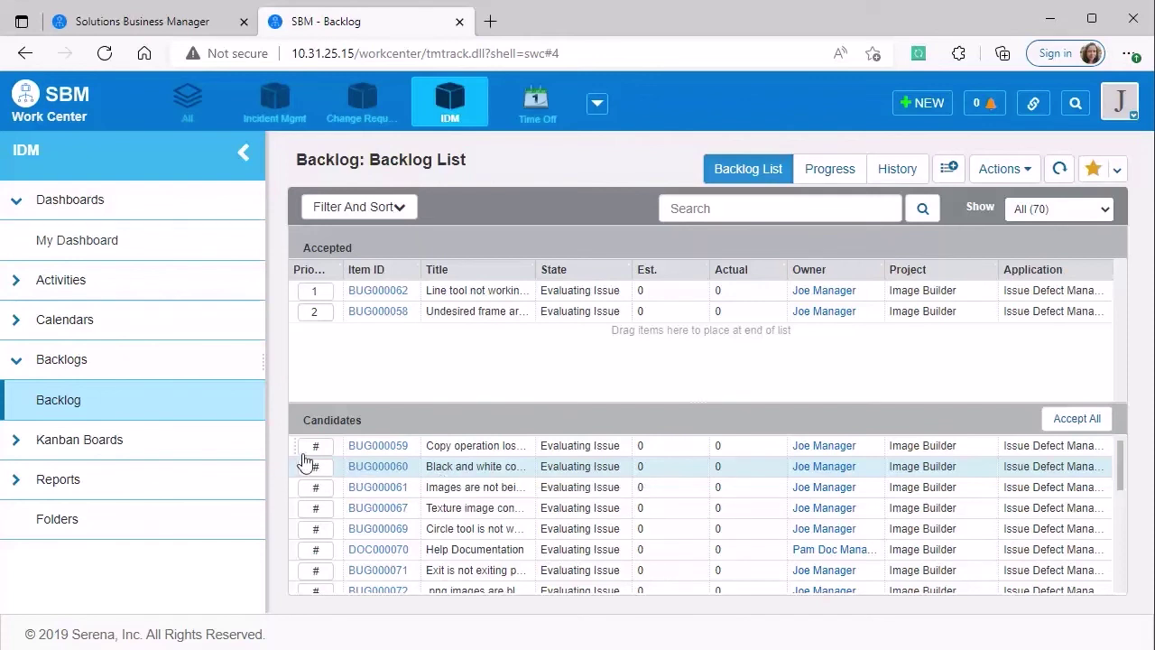
drag(314, 446, 315, 386)
drag(315, 361, 313, 360)
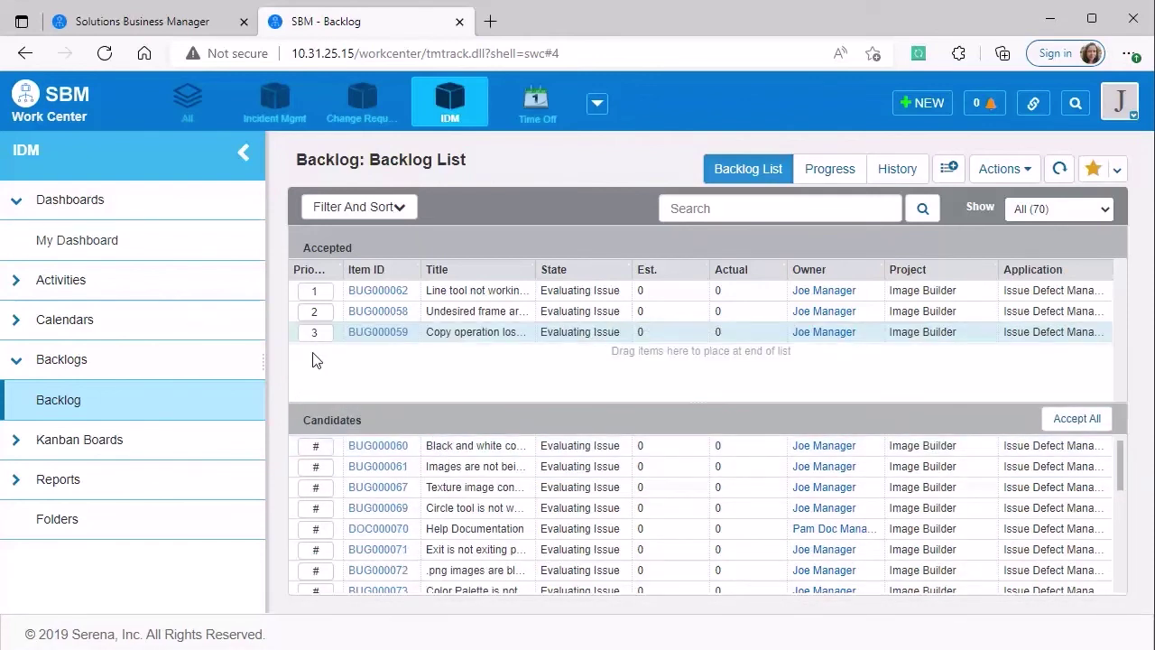
Reorder the accepted items as BUG000059, BUG000058, BUG000062 and view the backlog's progress
drag(320, 335, 325, 358)
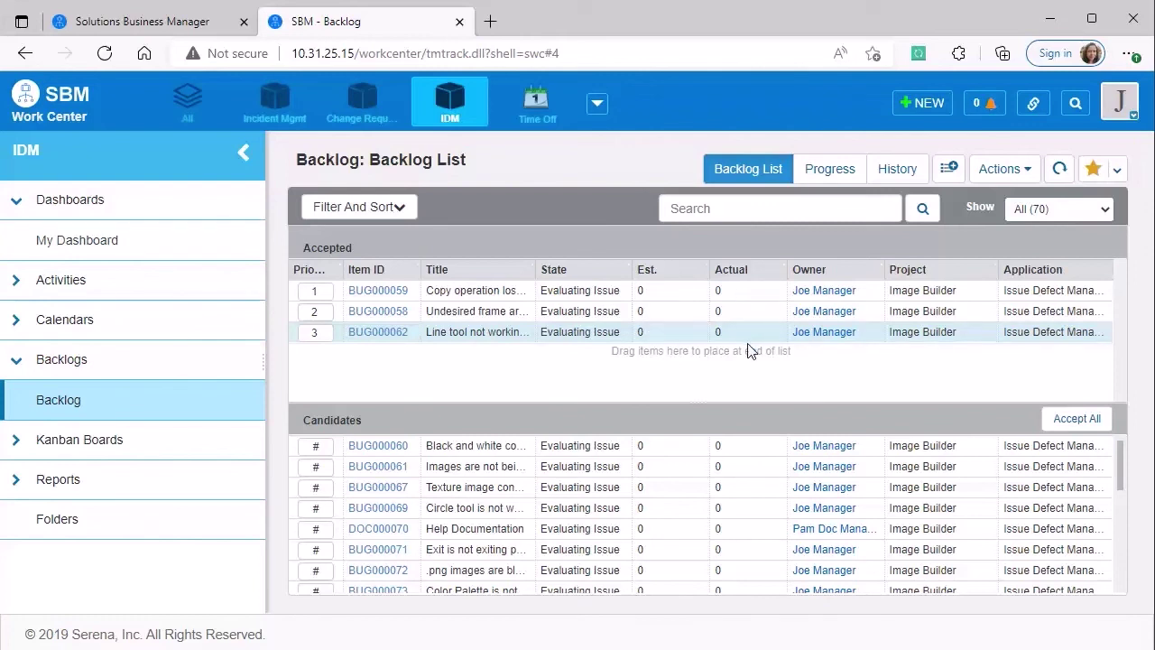
click(821, 171)
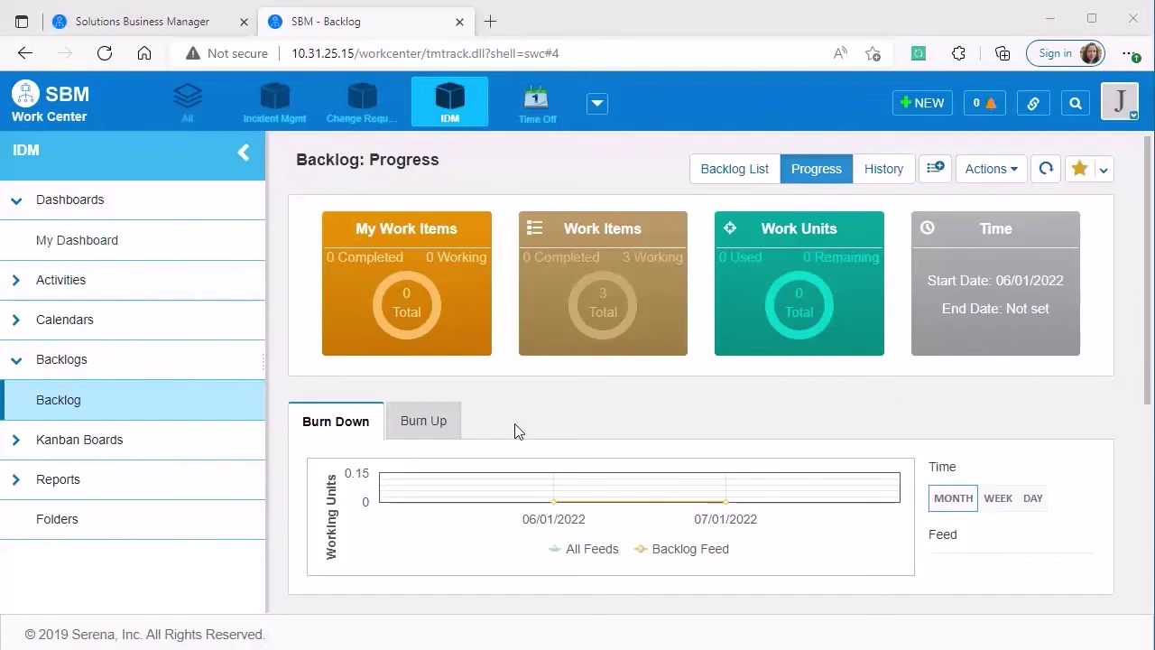
On Incident Mgmt's My Kanban board, move incident HRD000150 from Dispatch to In Progress and assign it to a support technician
click(276, 97)
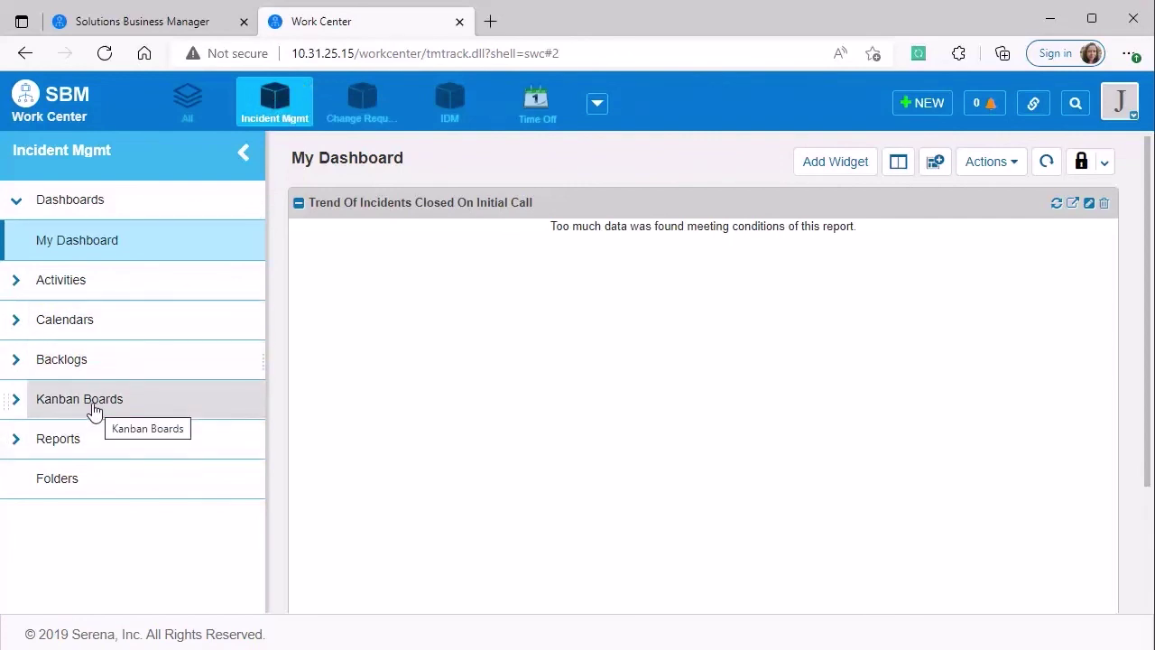
click(28, 403)
click(142, 444)
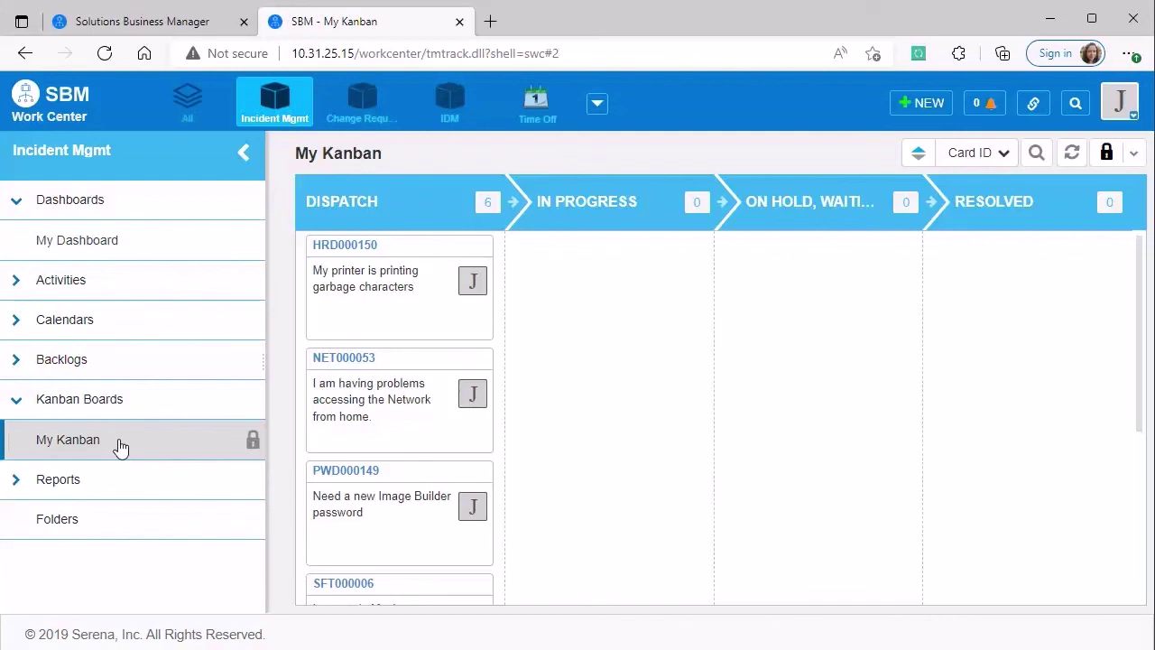
click(120, 445)
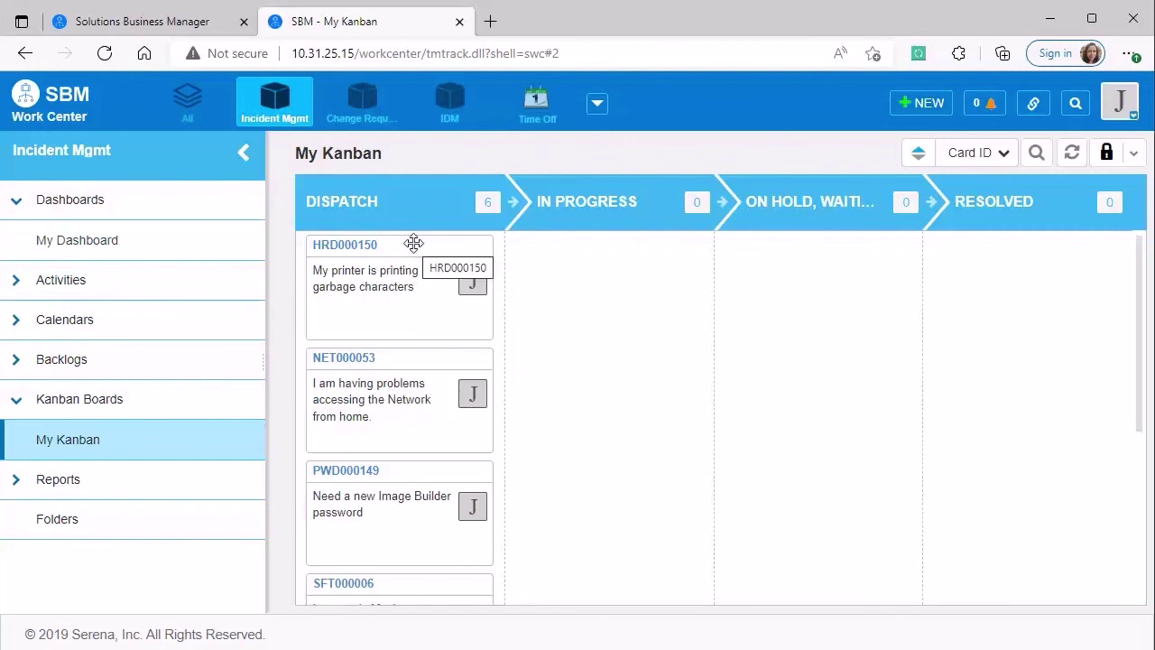
drag(413, 243, 623, 245)
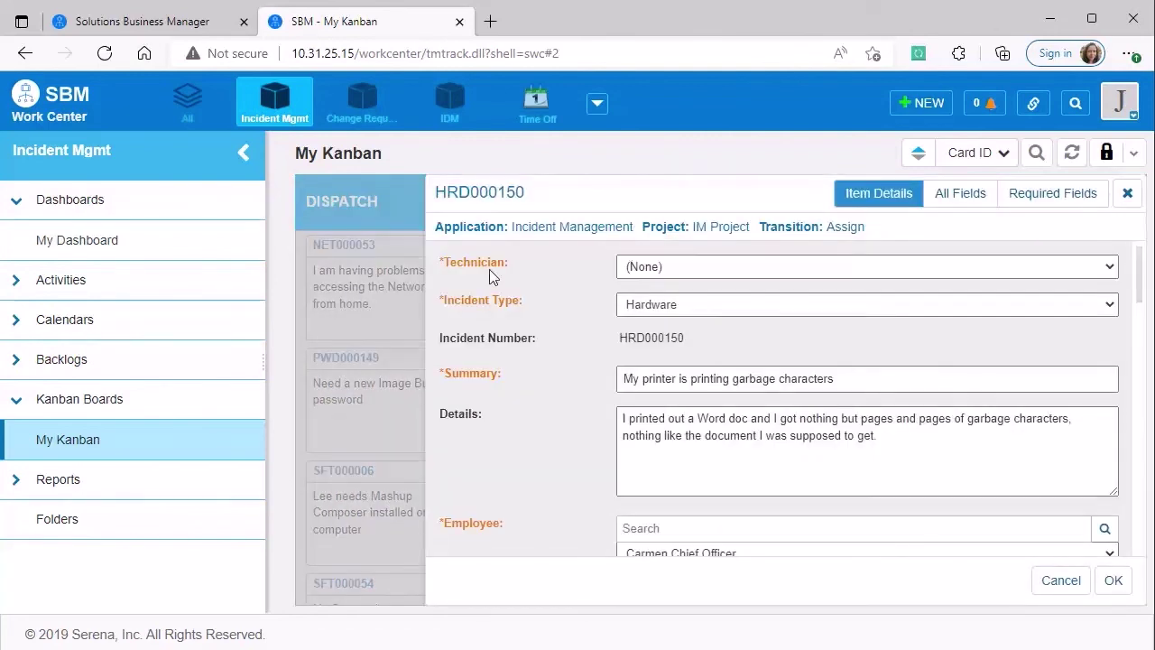
click(688, 269)
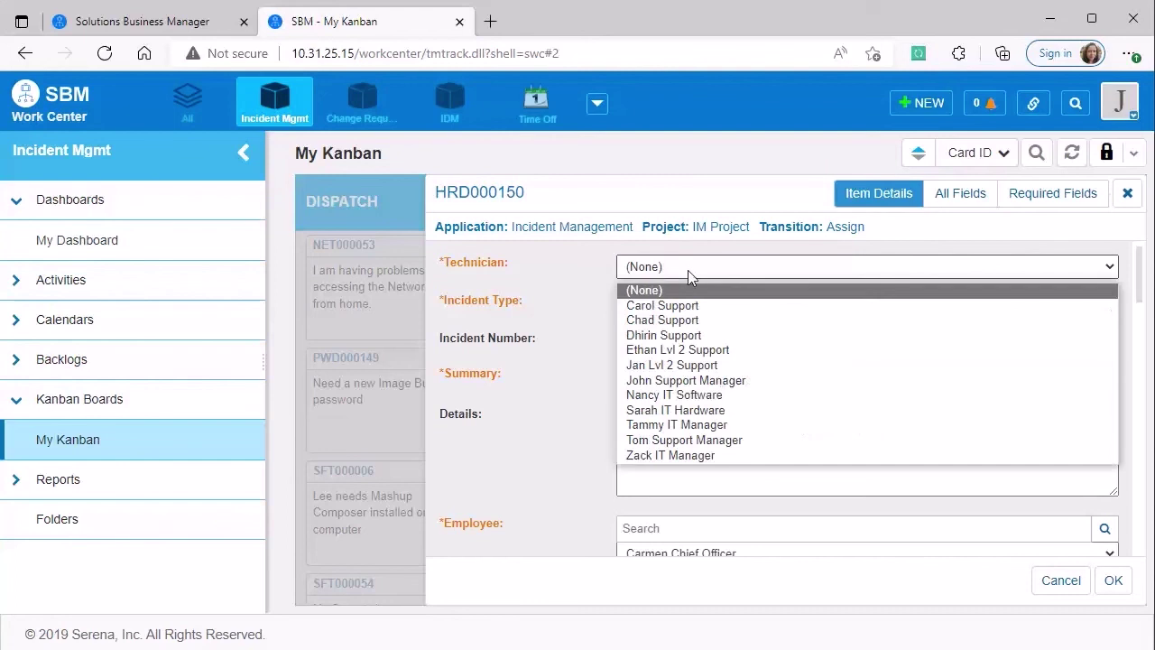
click(697, 322)
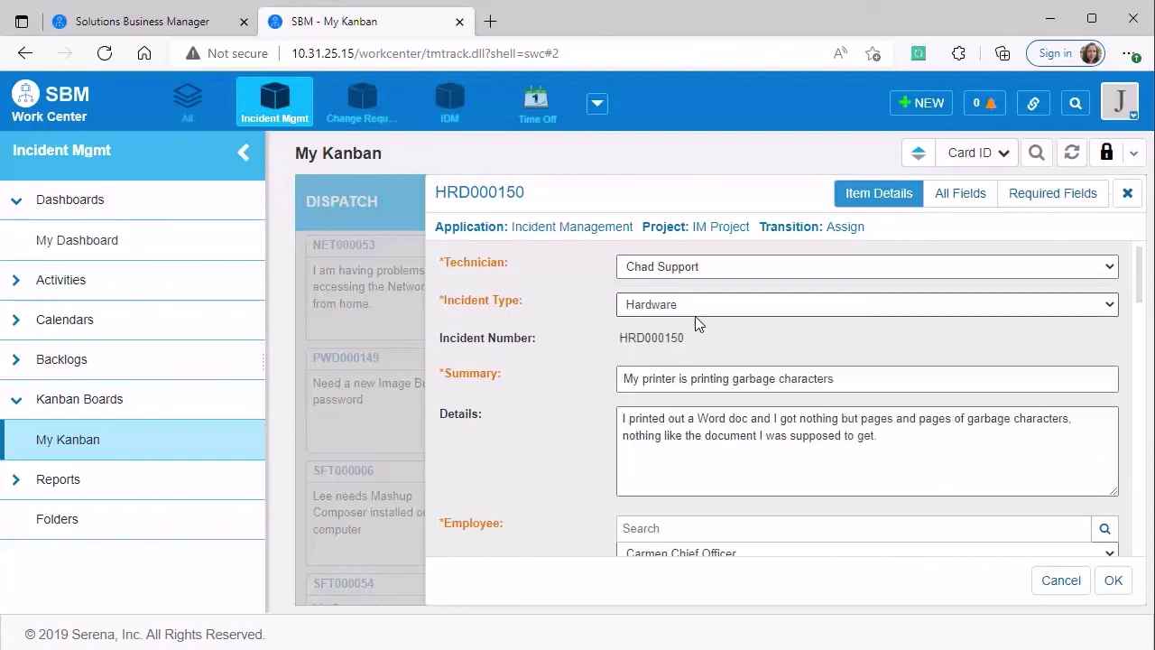
click(1114, 585)
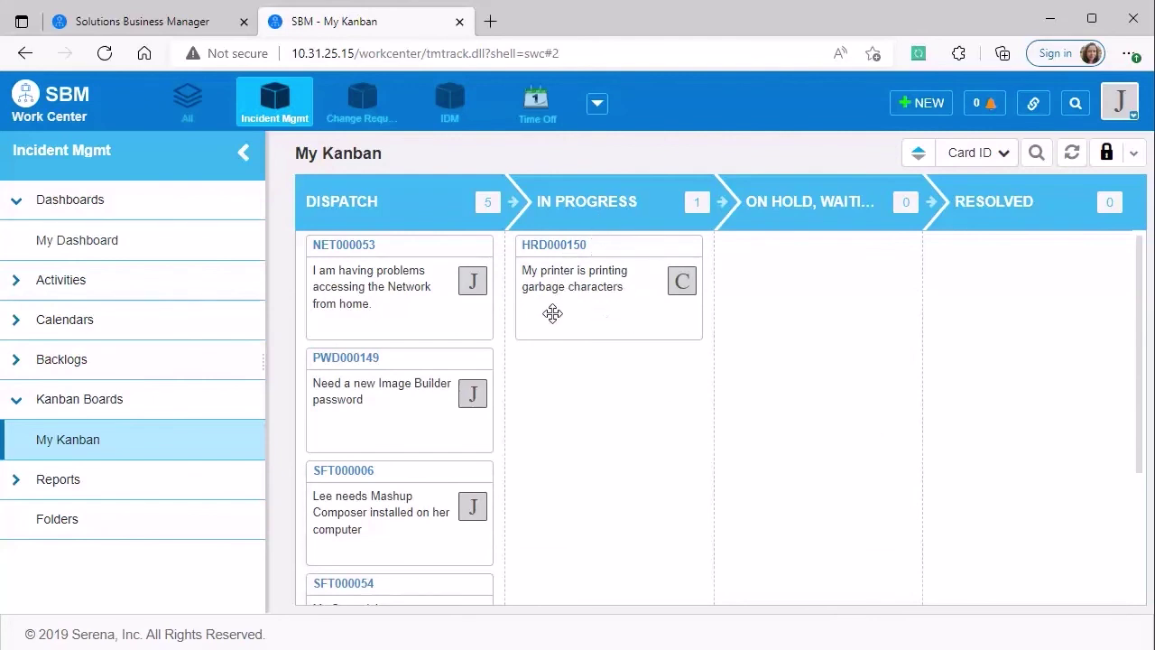
Move incident PWD000149 from Dispatch to In Progress and assign it to a level 2 support technician
drag(405, 359, 618, 361)
click(677, 270)
click(683, 352)
click(1110, 582)
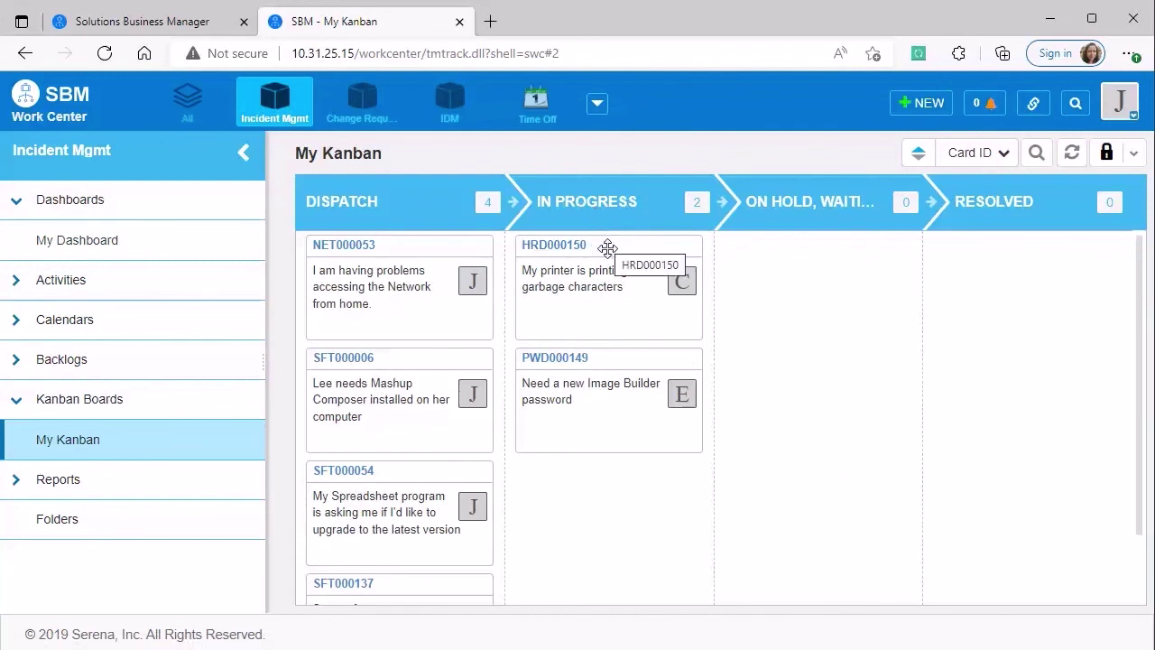
Move incident HRD000150 to Resolved with the resolution summary "Summary"
drag(607, 248, 1031, 252)
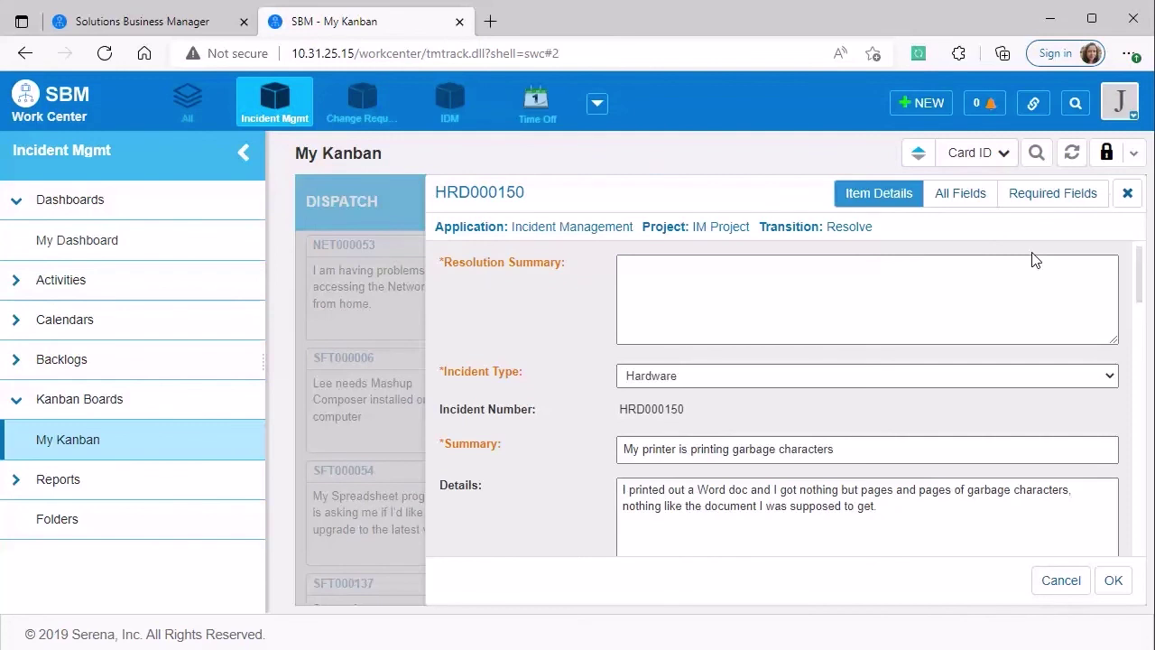
text(Summary)
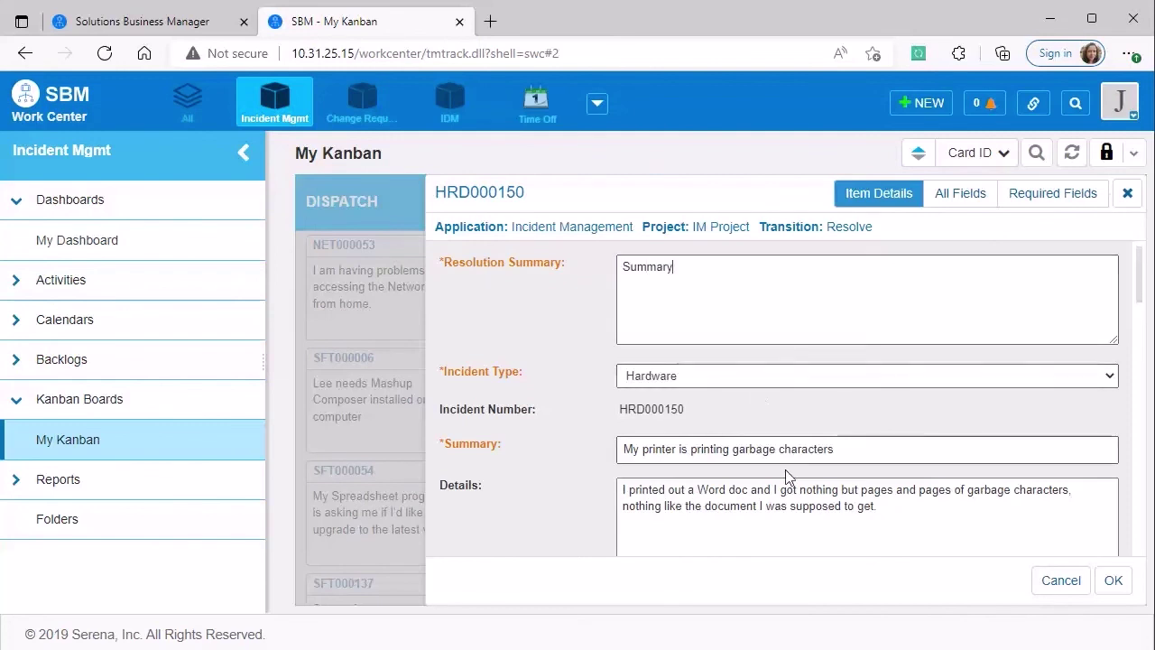
click(1118, 587)
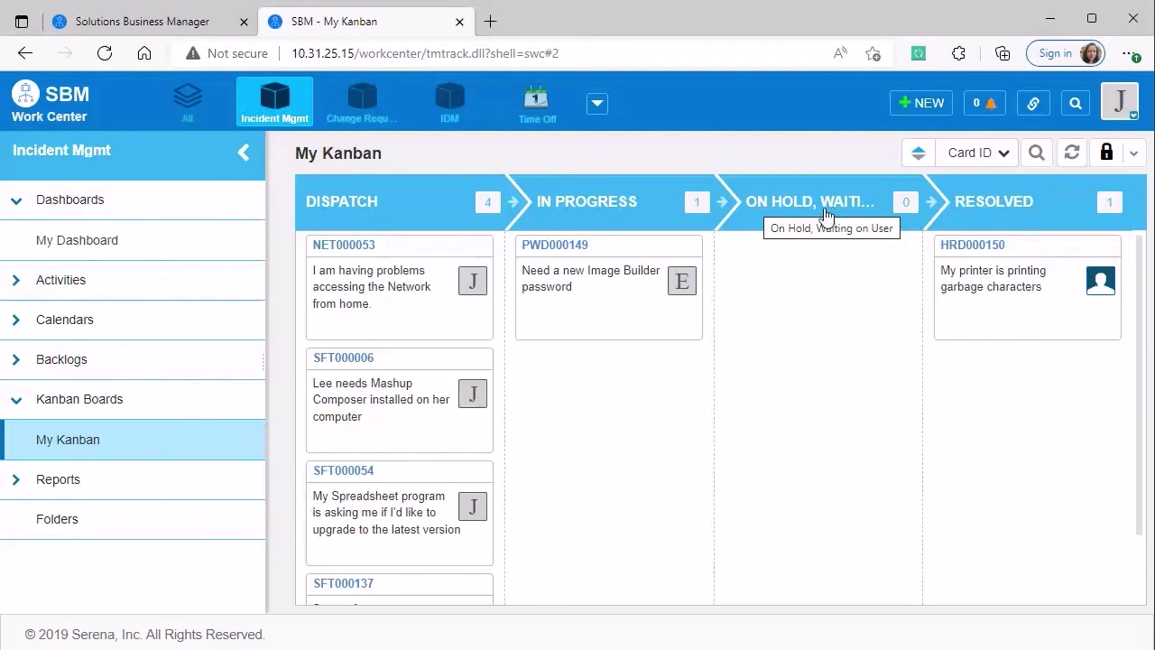
Move incident PWD000149 to the On Hold, Waiting on User column using the On Hold transition
drag(611, 247, 817, 256)
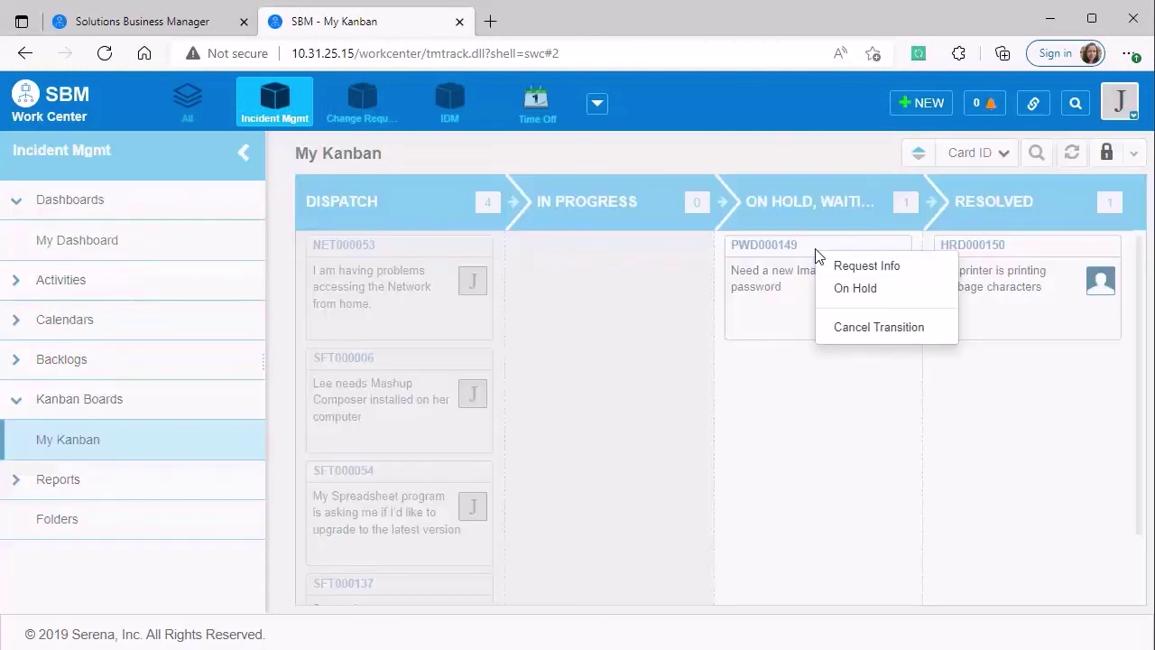
click(854, 291)
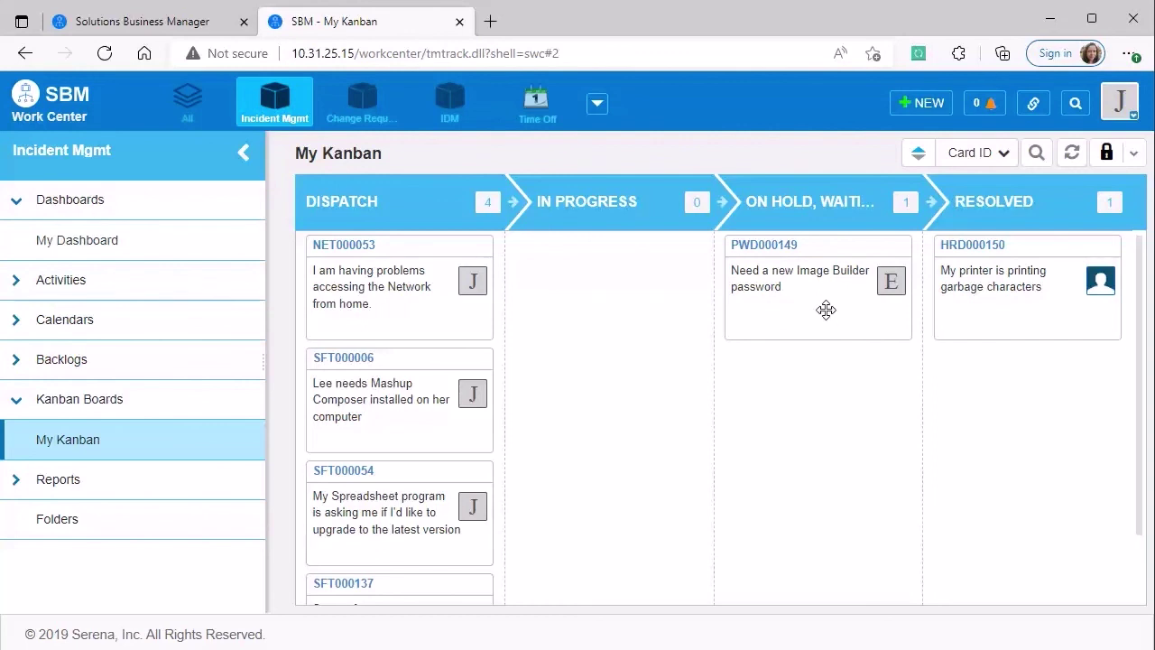
Examine incident NET000053 in the board's side pane and in its full item details, closing each view
click(394, 318)
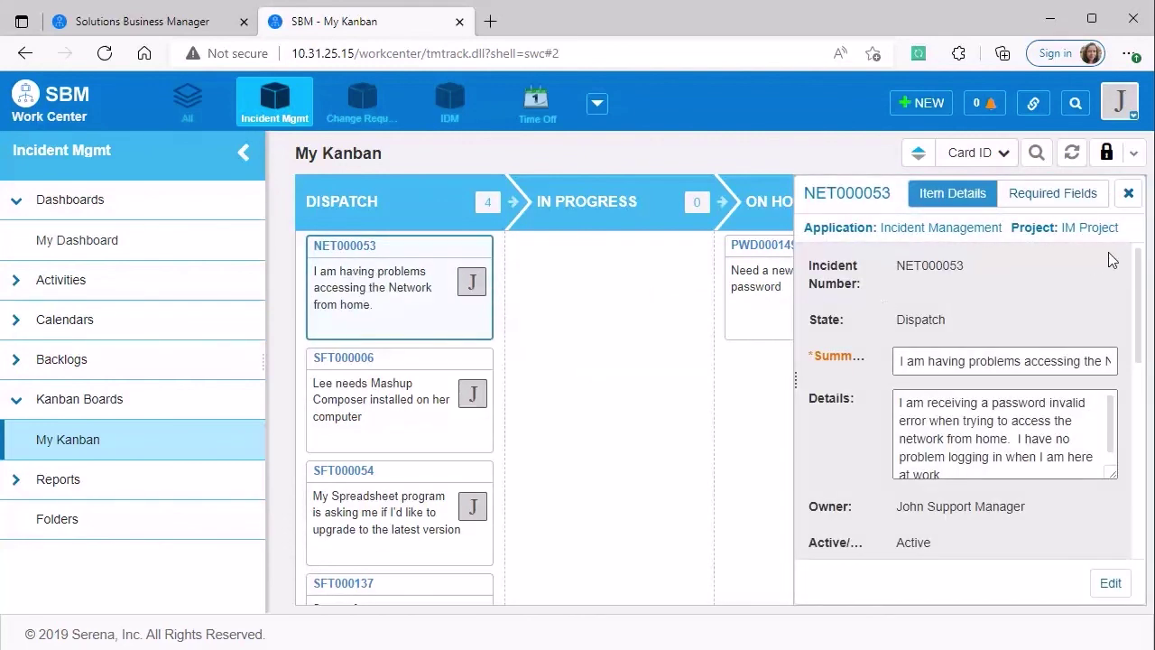
mouse_move(1140, 258)
mouse_down()
mouse_move(1140, 469)
mouse_move(1138, 253)
mouse_up()
click(1128, 194)
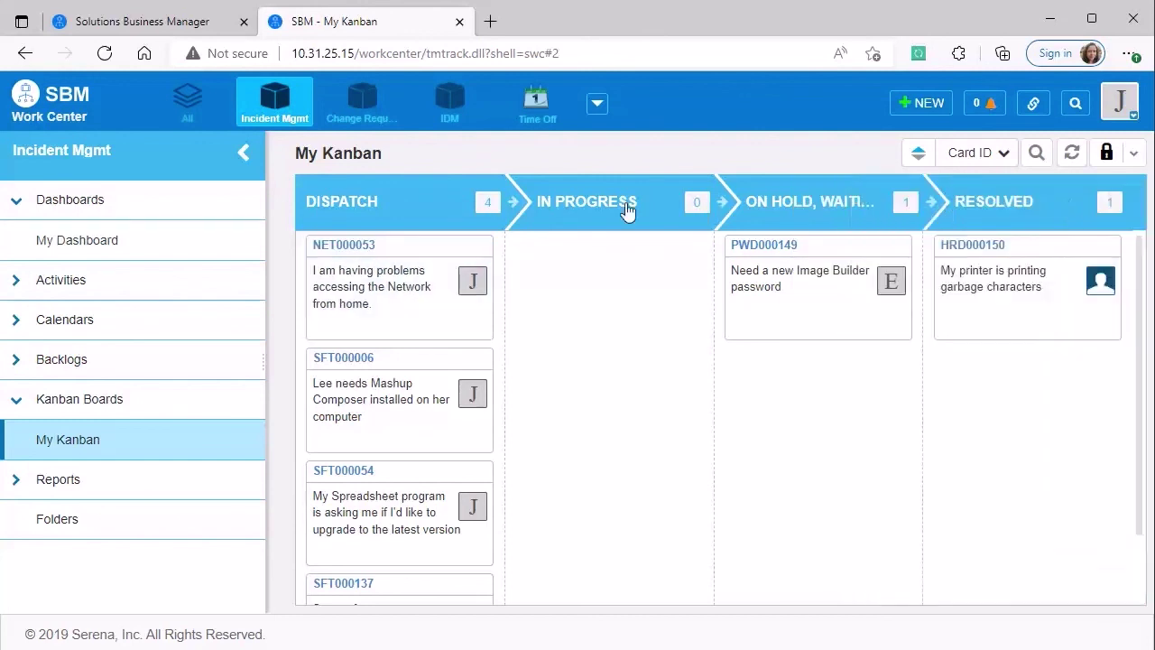
click(327, 247)
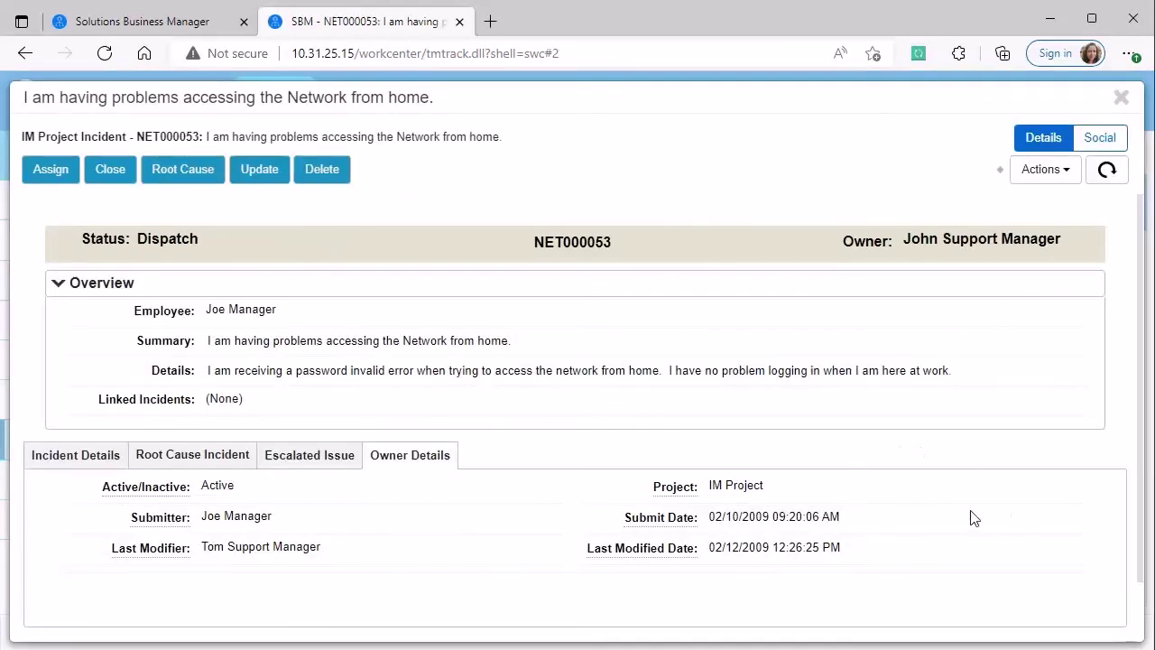
scroll(973, 518, down, 1)
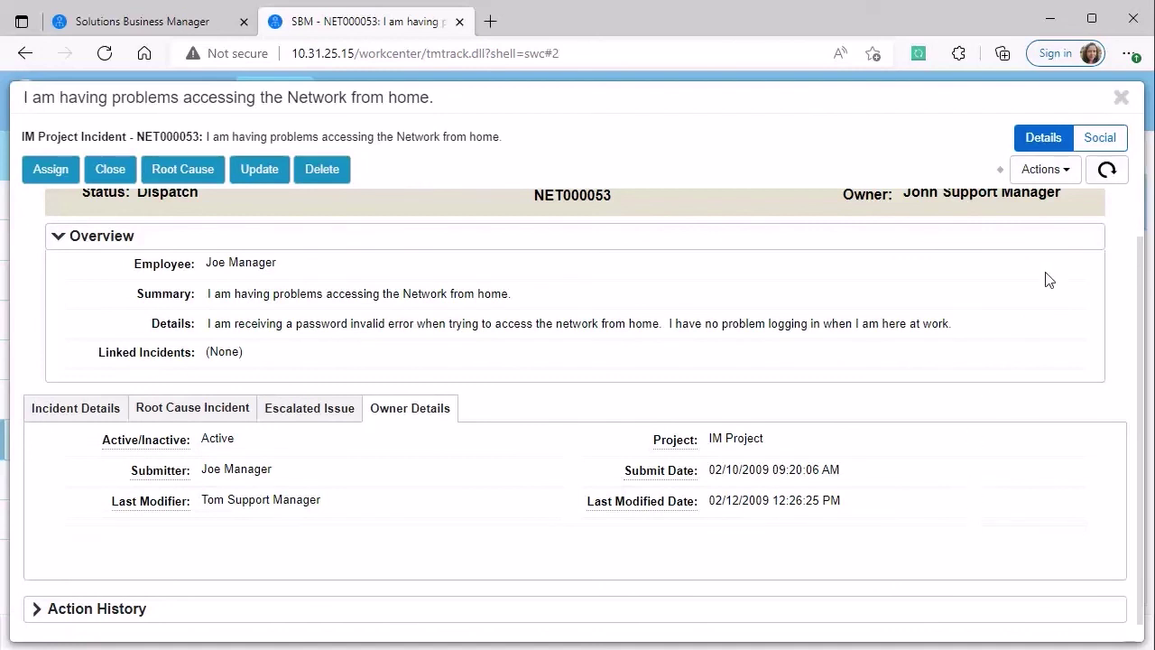
click(1119, 99)
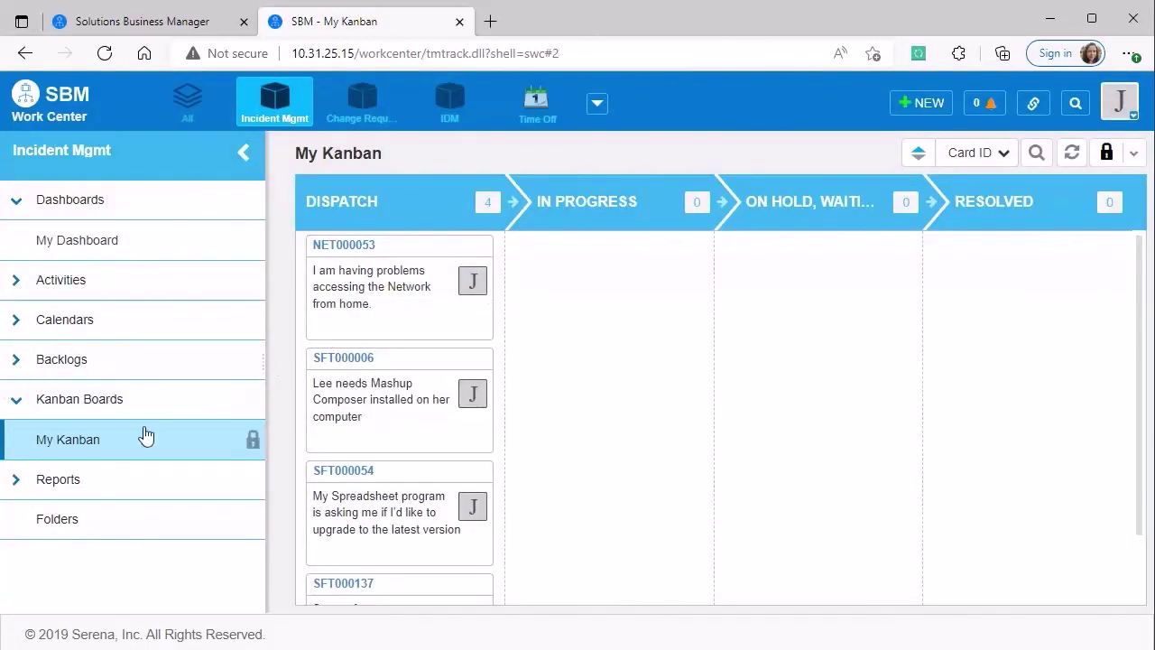